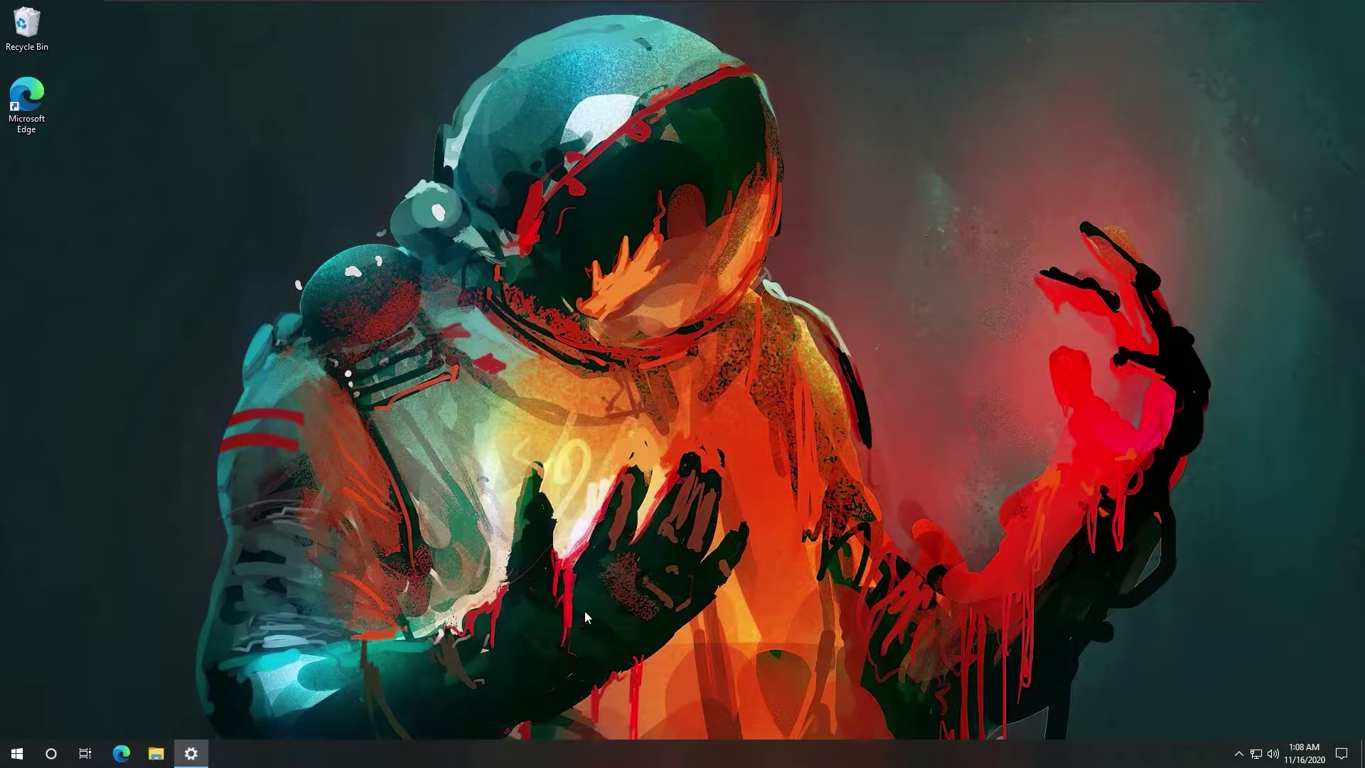
Step: Set the taskbar to hide automatically in desktop mode and hide all icons on the desktop
left_click(378, 222)
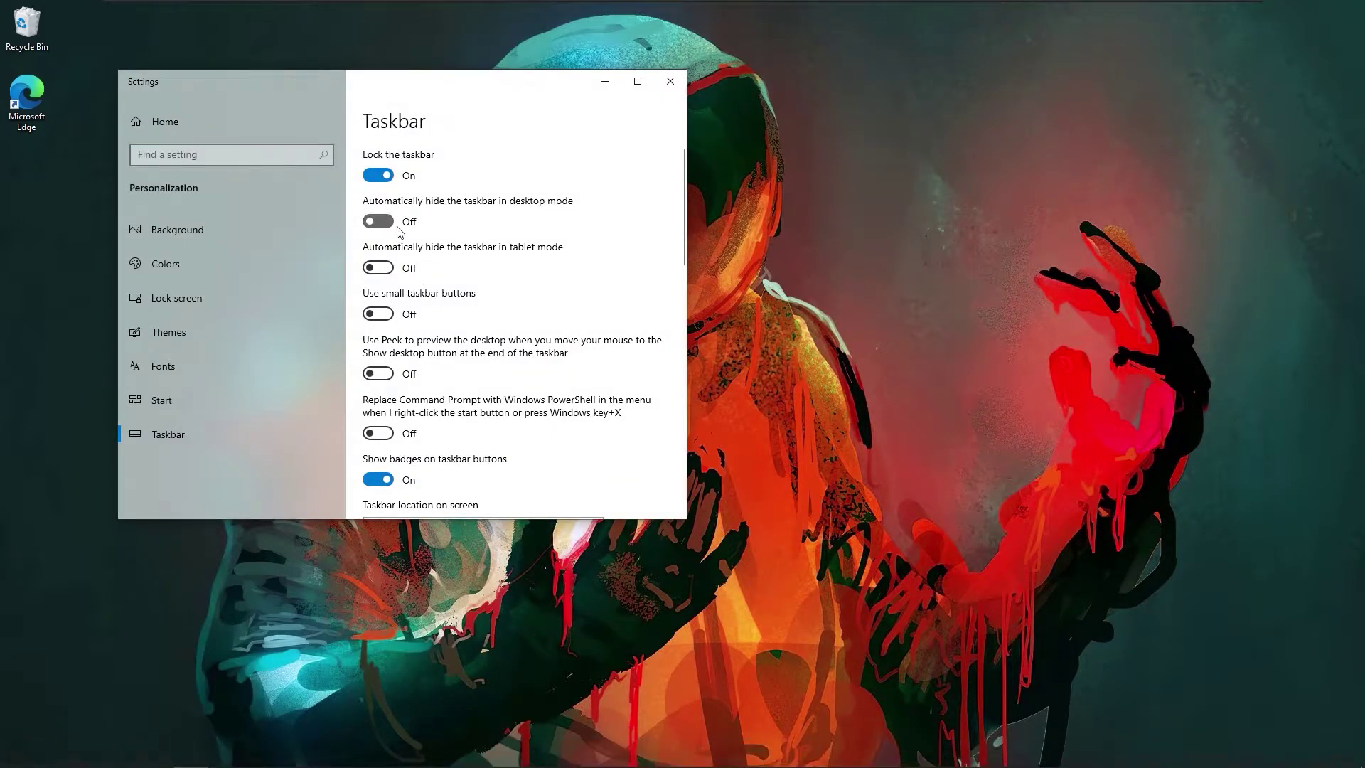
left_click(671, 81)
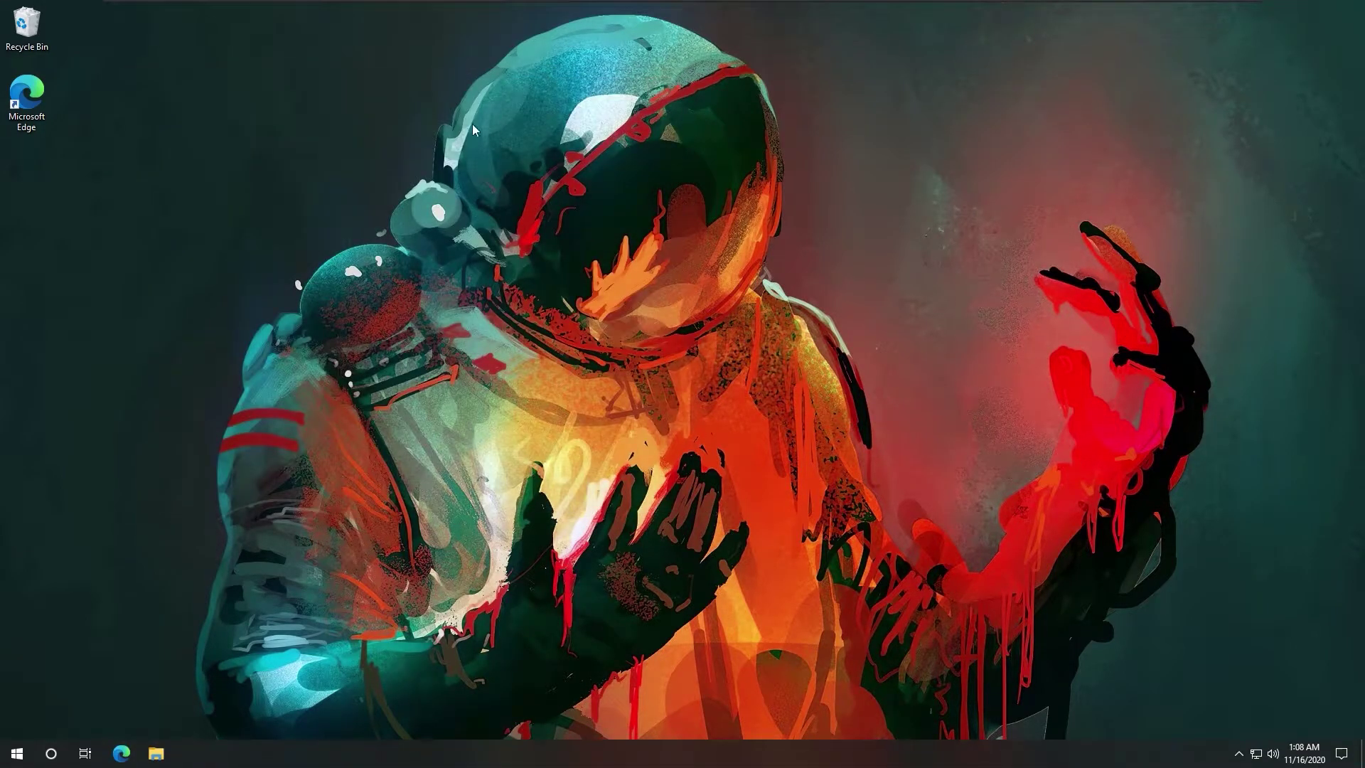
right_click(147, 106)
mouse_move(235, 116)
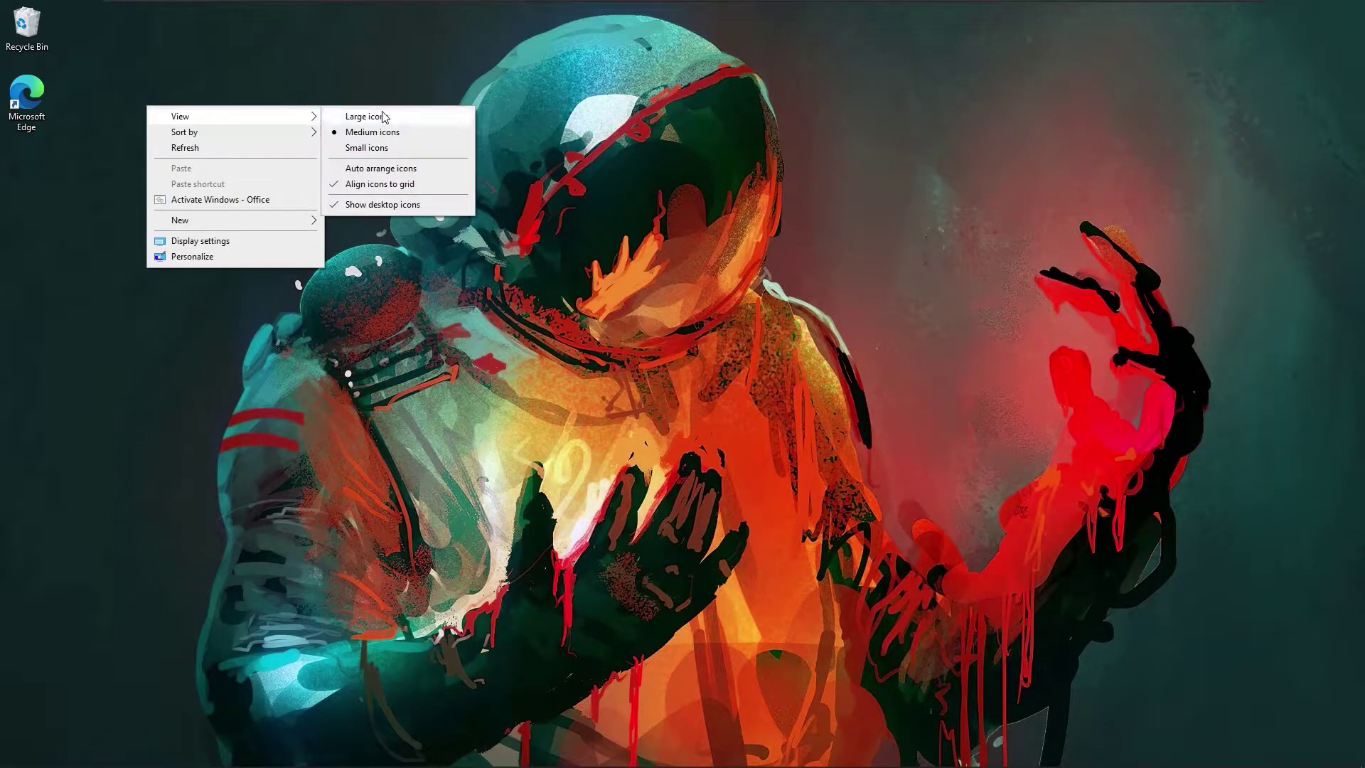
left_click(414, 216)
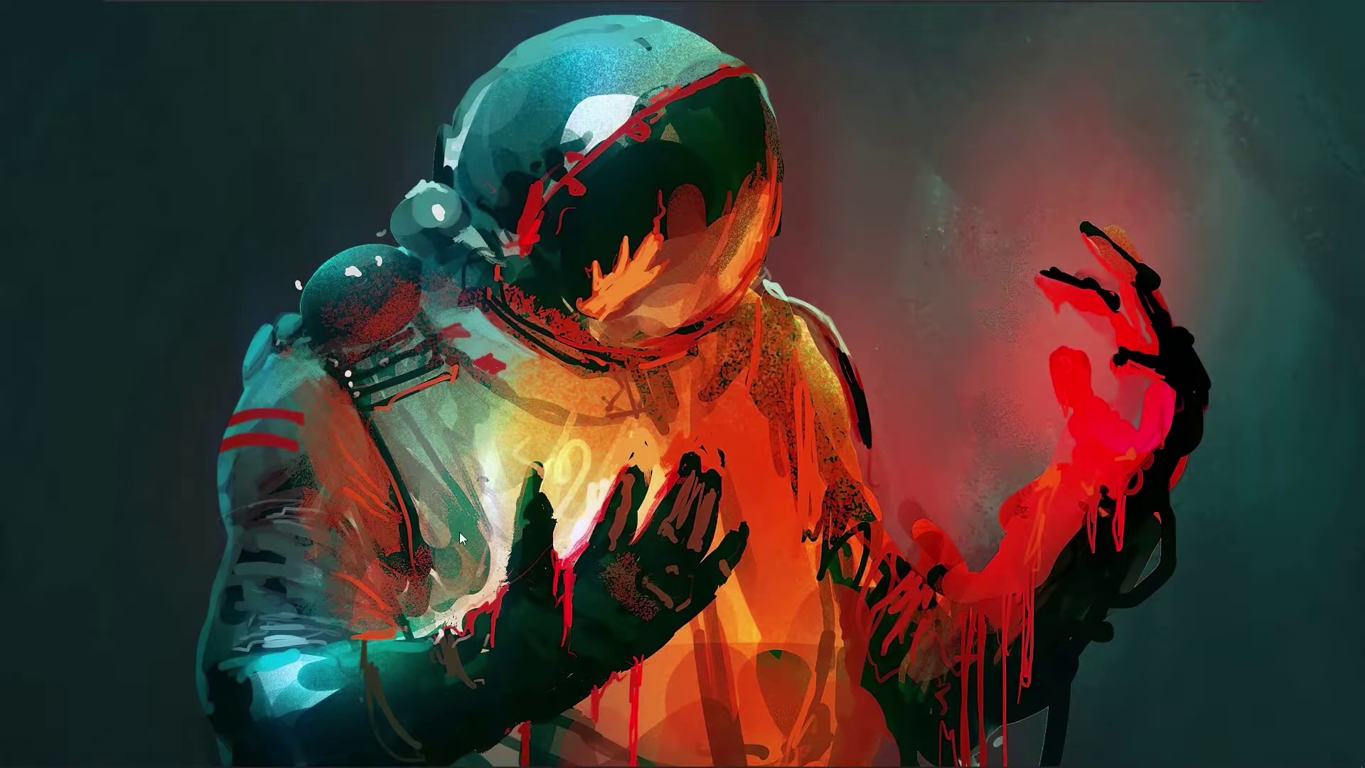
Step: Download and open nexus.zip from the Winstep Nexus page, and close the browser
mouse_move(247, 747)
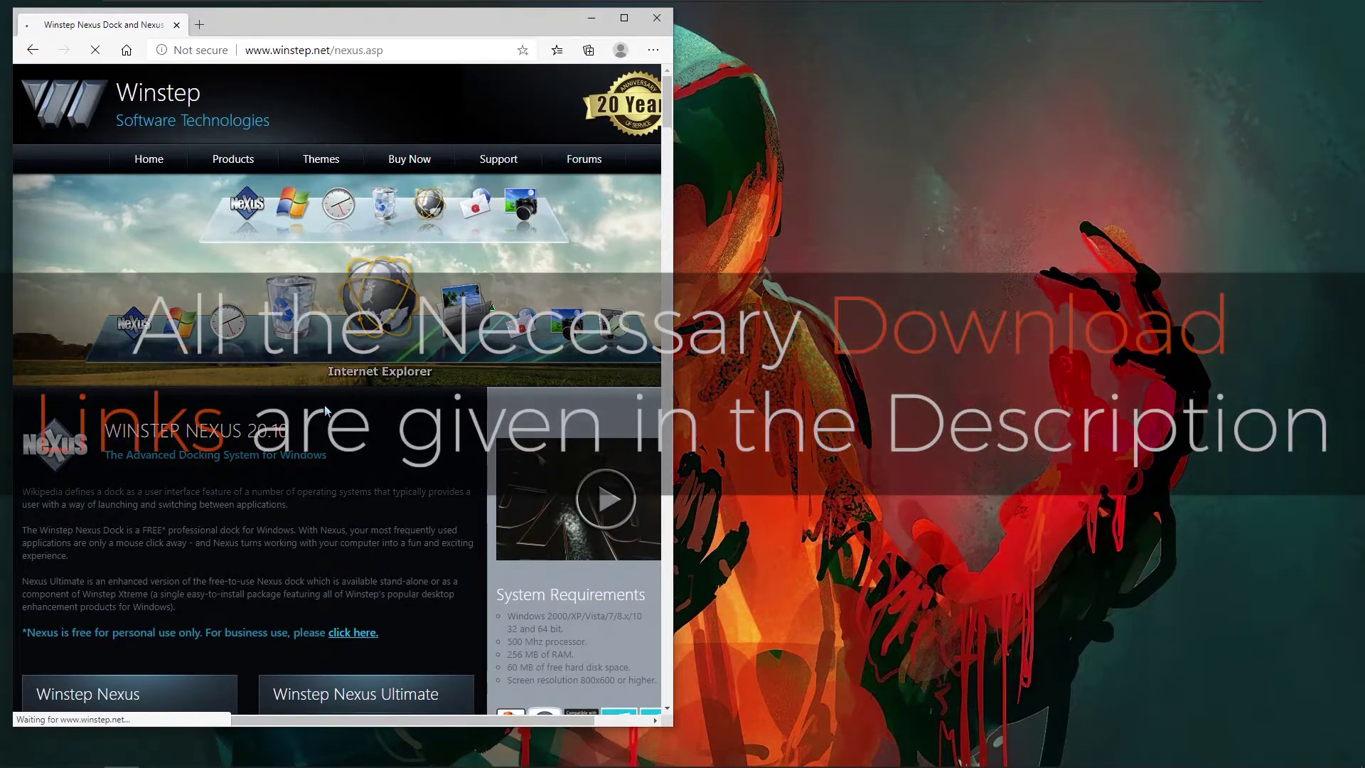
scroll(325, 411, "down", 4)
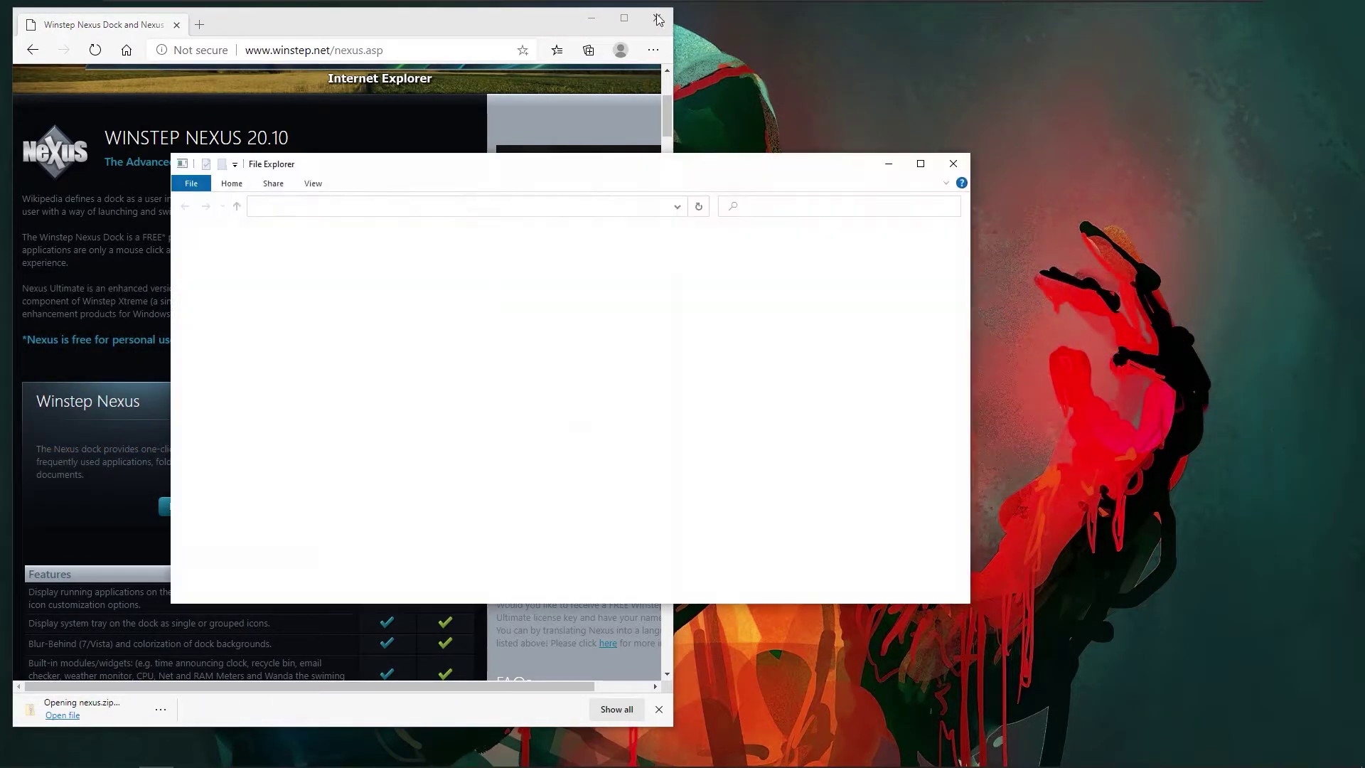
left_click(659, 20)
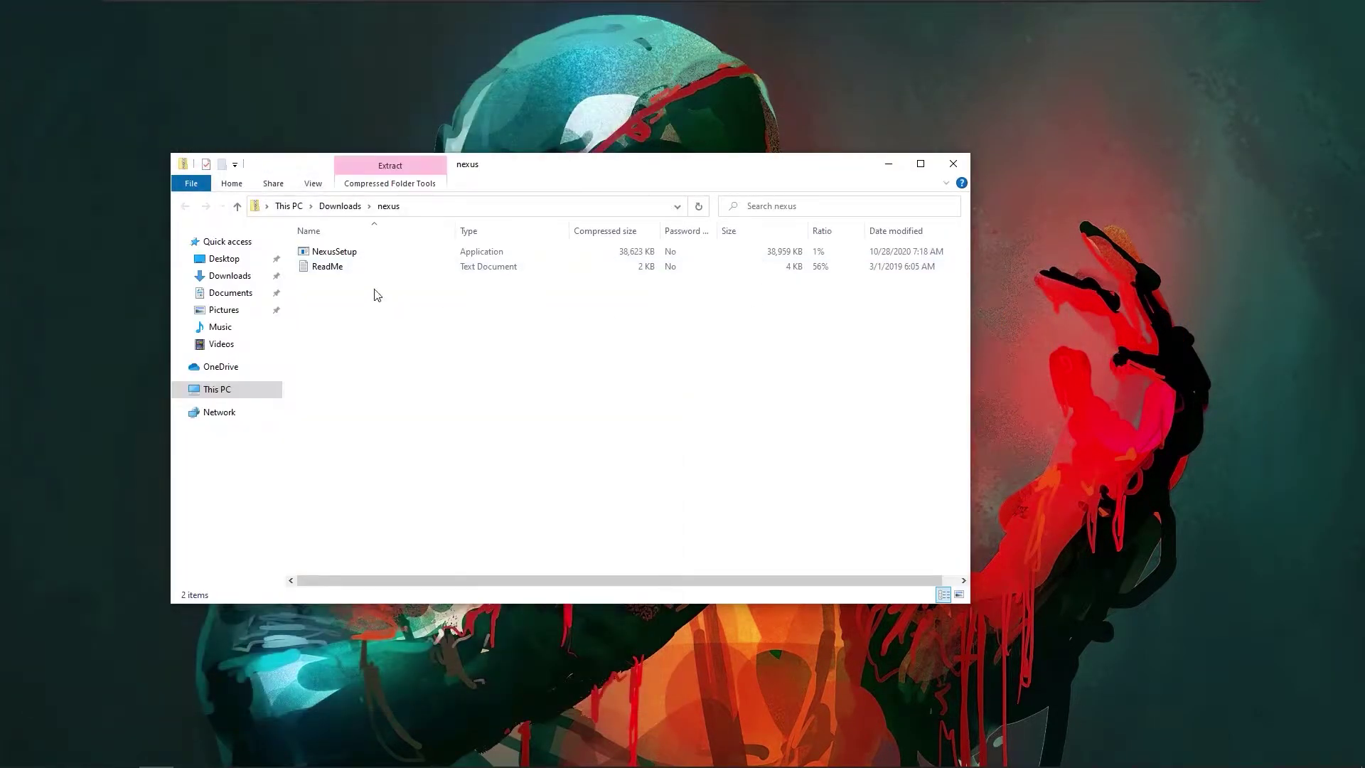
Step: Extract the nexus archive in Downloads to the Downloads\nexus folder
left_click(341, 206)
right_click(335, 272)
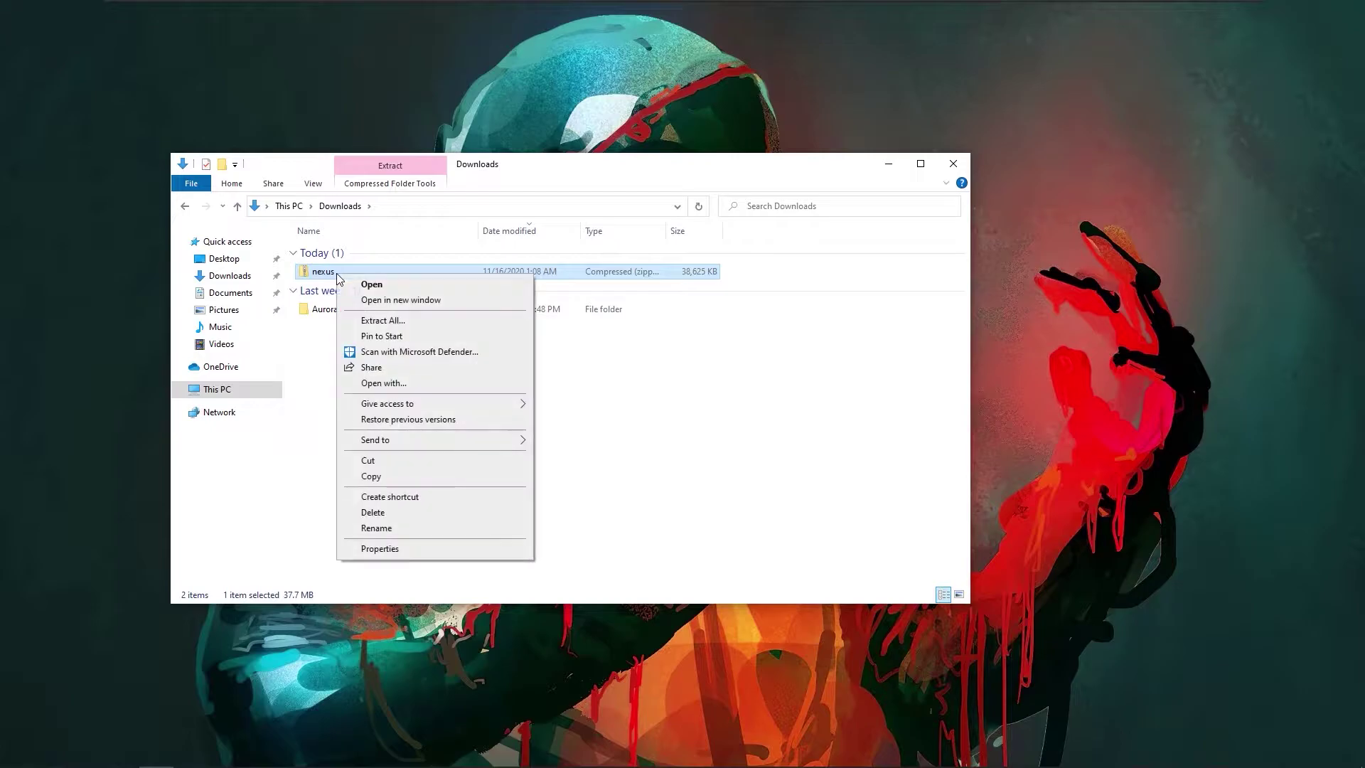
left_click(400, 321)
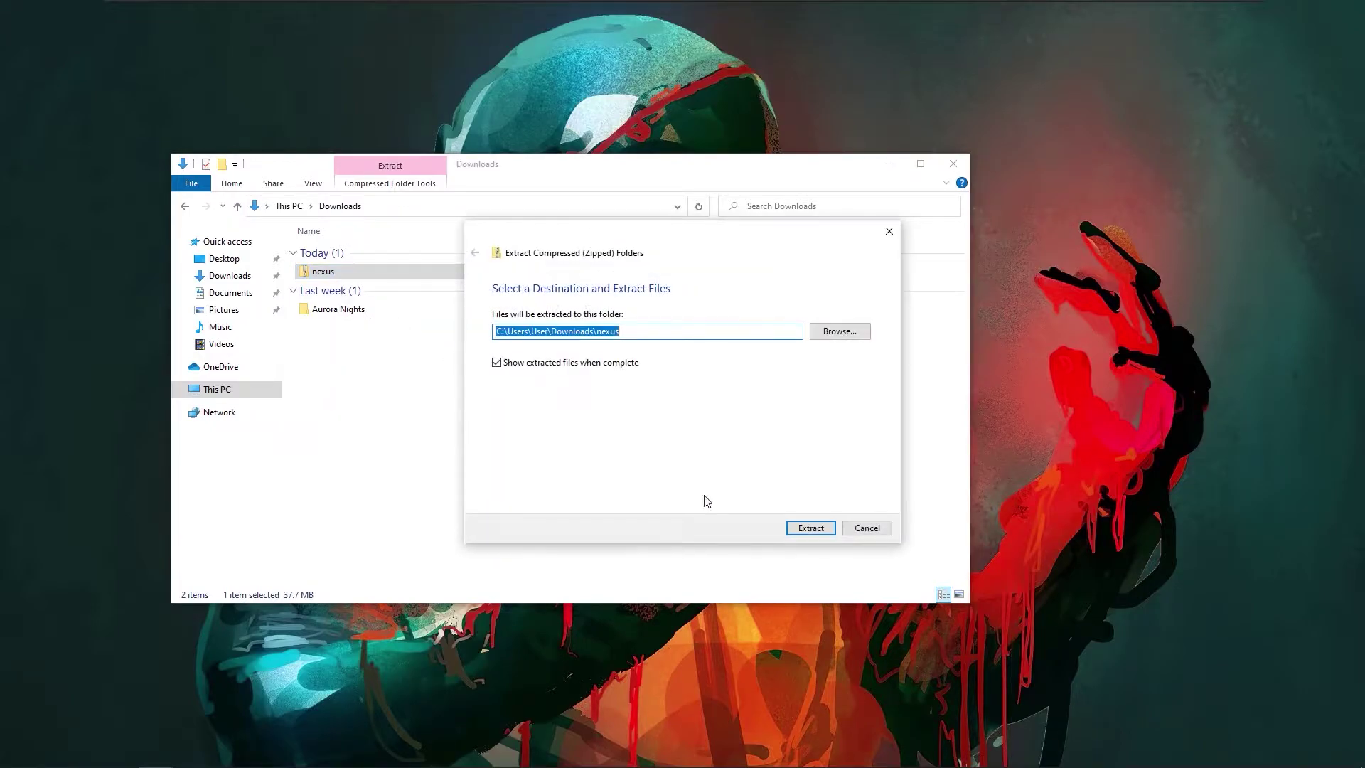
left_click(811, 528)
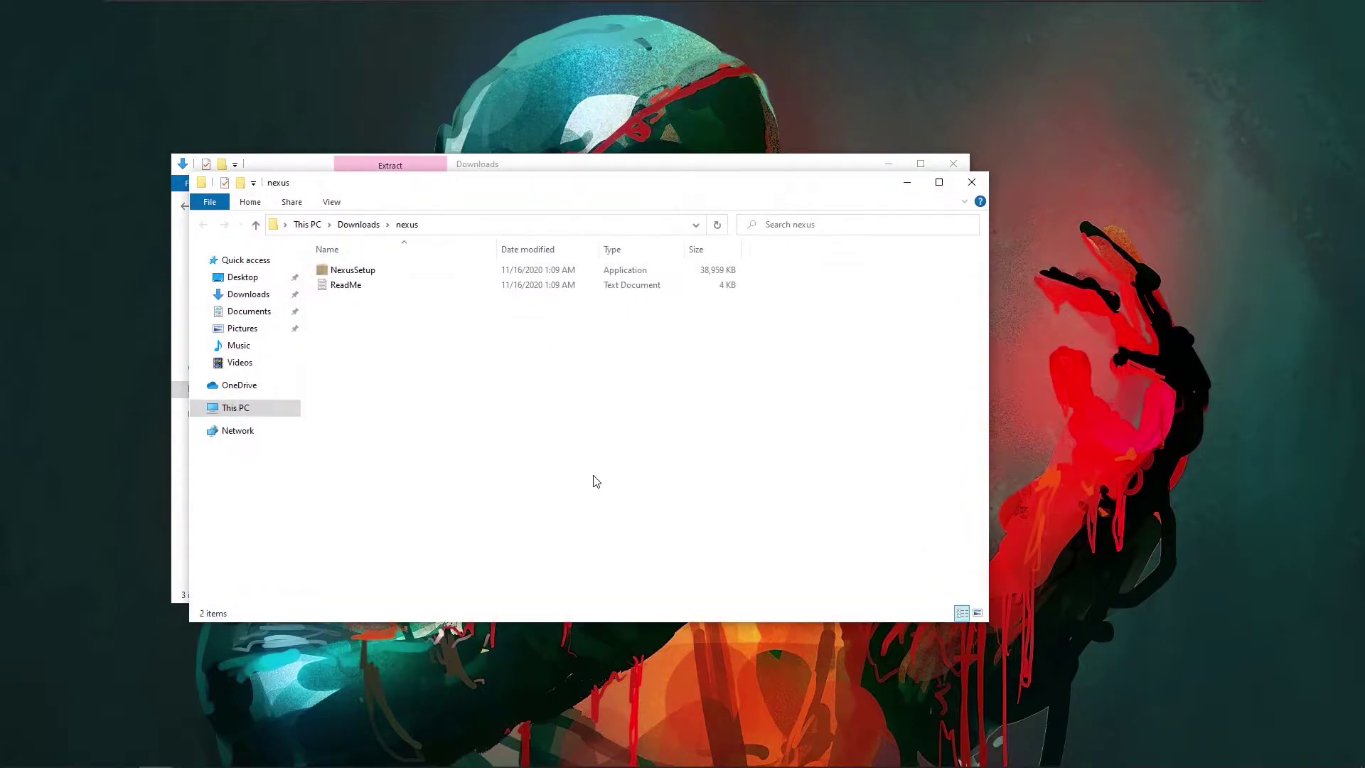
Step: Run NexusSetup, allow it to make changes, install Nexus 20.10 with the default folders, and launch it
double_click(353, 272)
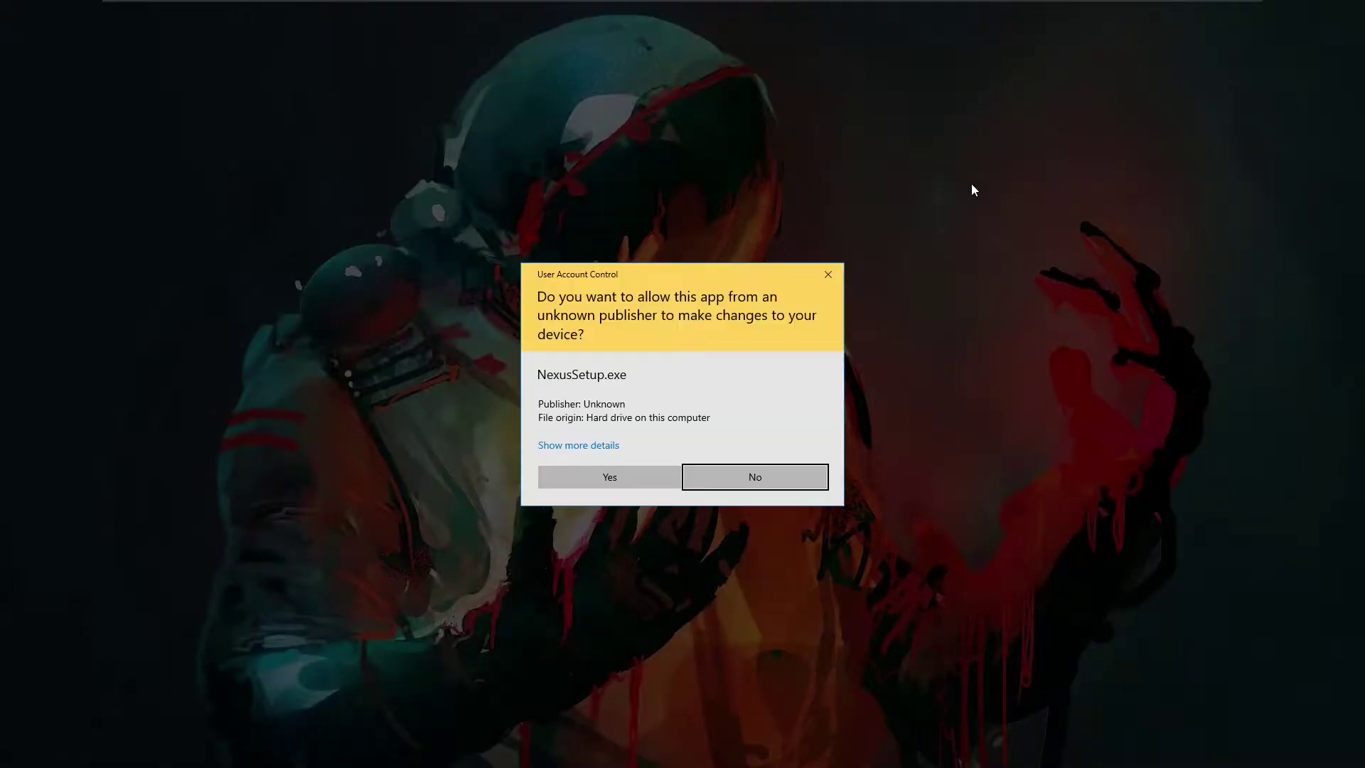
left_click(640, 475)
left_click(966, 169)
left_click(963, 171)
left_click(697, 423)
left_click(743, 504)
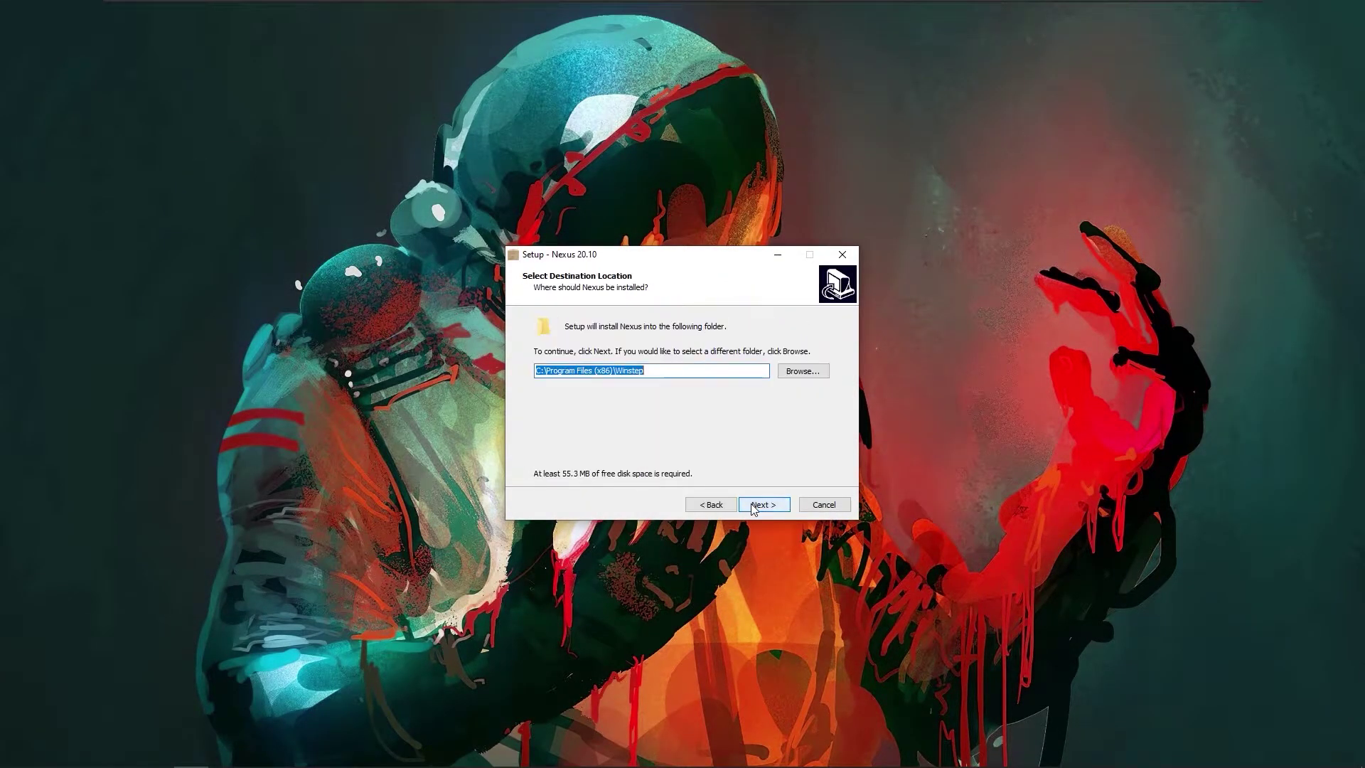
left_click(753, 507)
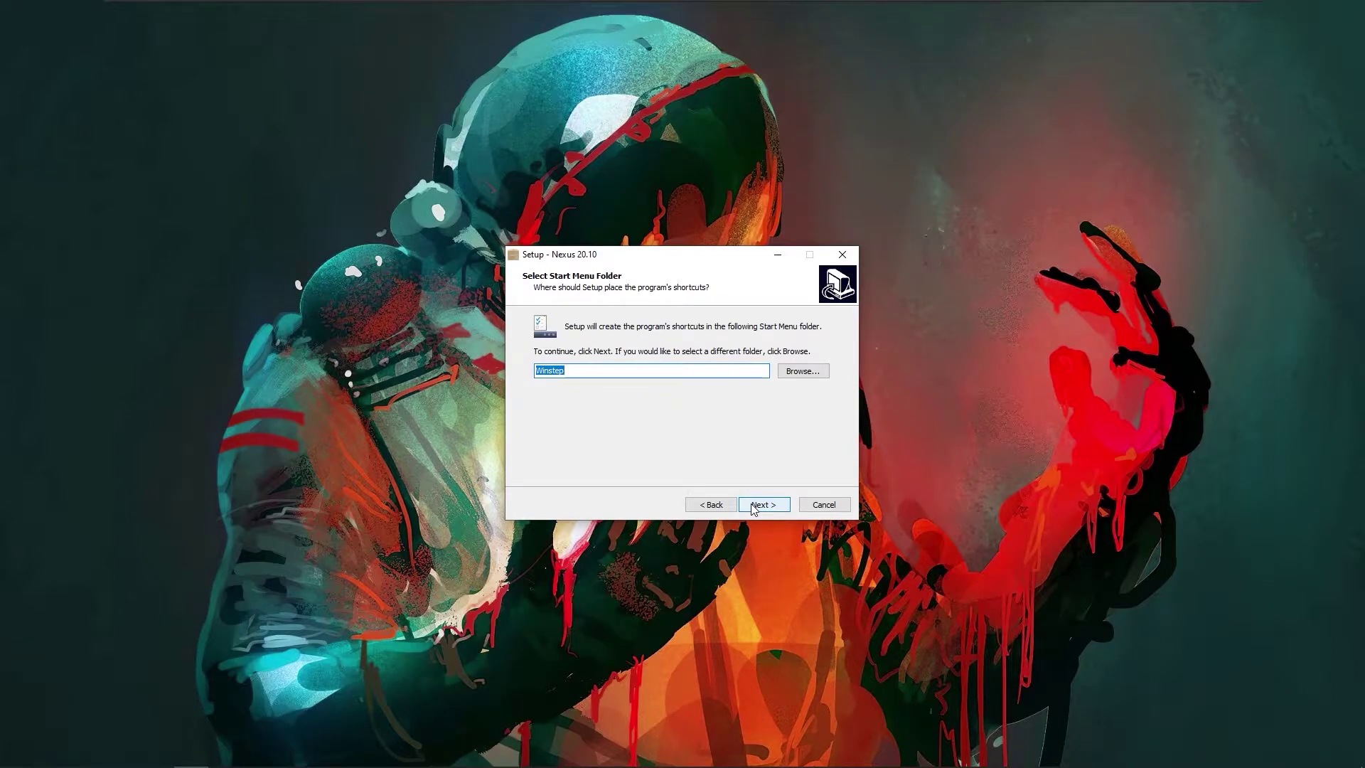
left_click(754, 507)
left_click(753, 508)
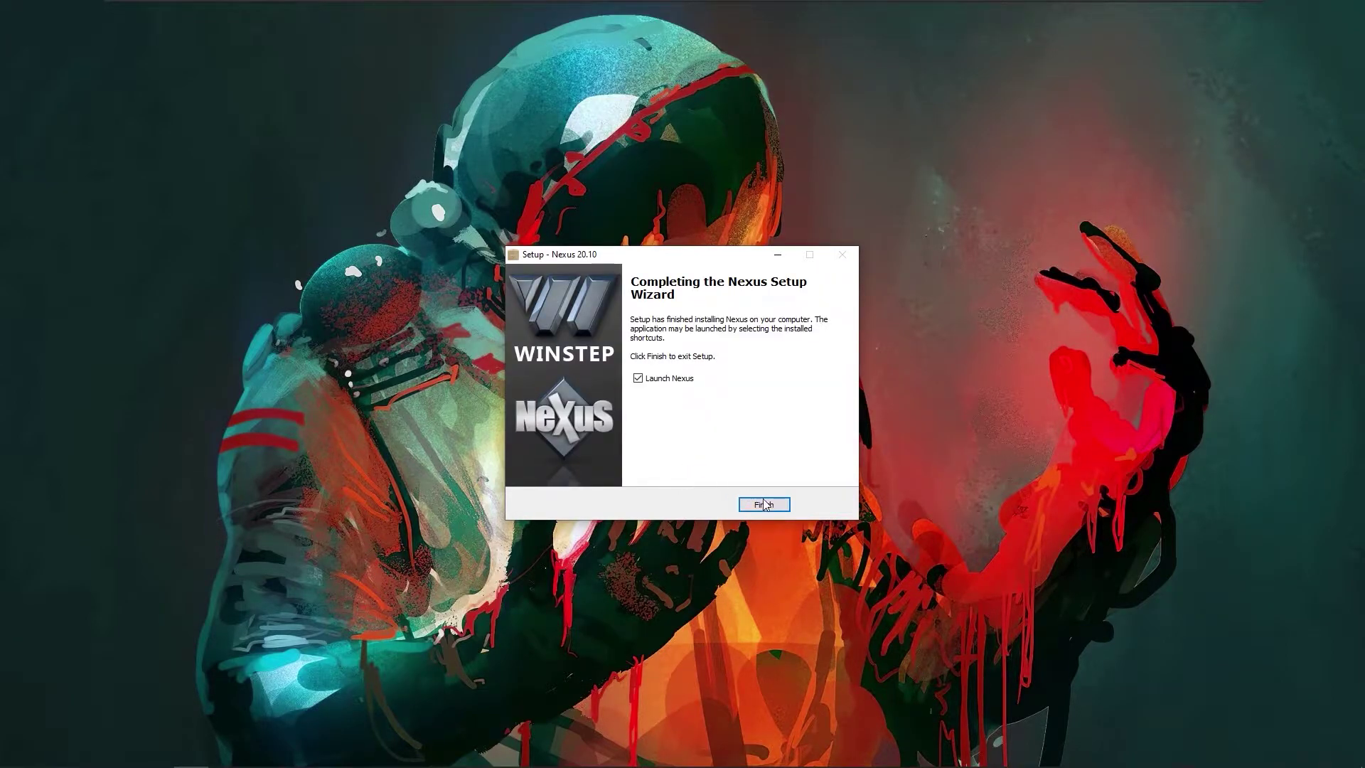
left_click(764, 503)
Step: Restore the dock configuration from the backup file in the Aurora Nights download folder and accept the Nexus preferences
left_click(438, 42)
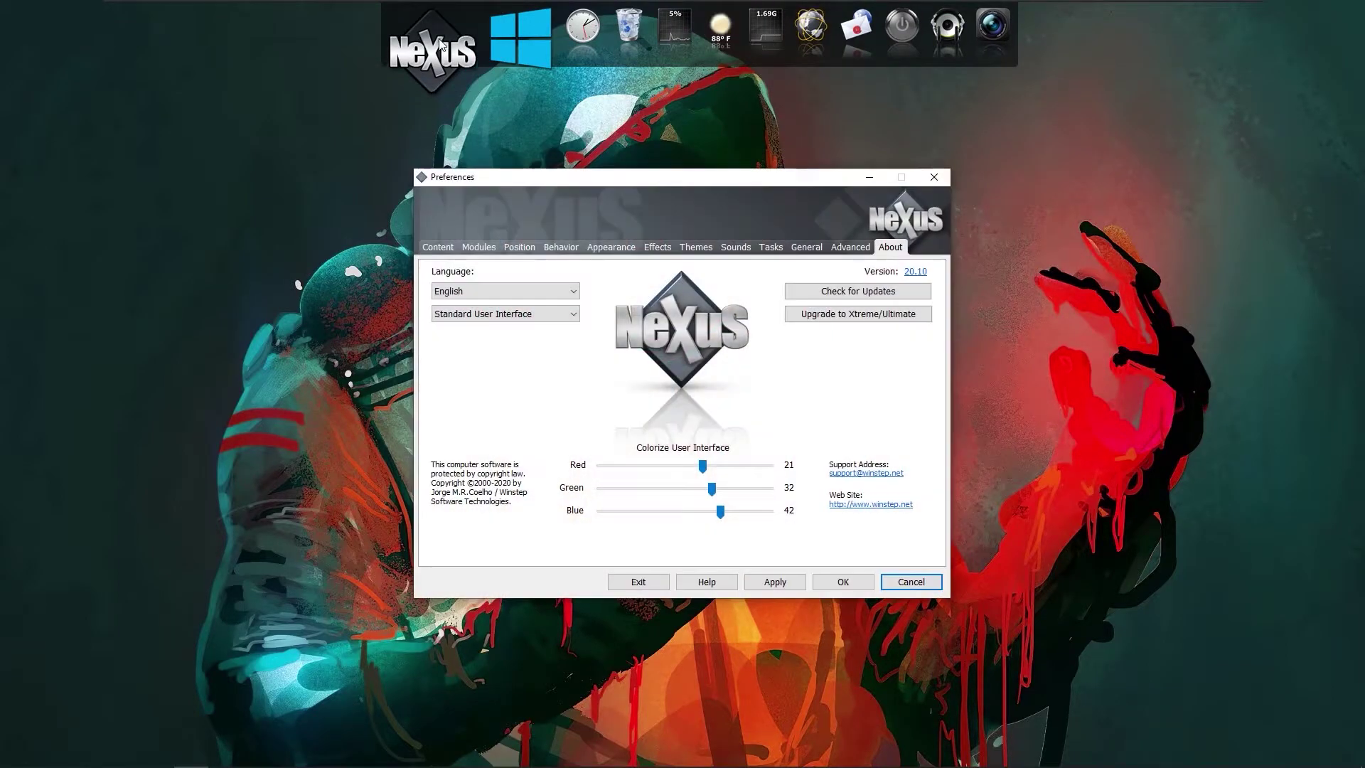
left_click(853, 248)
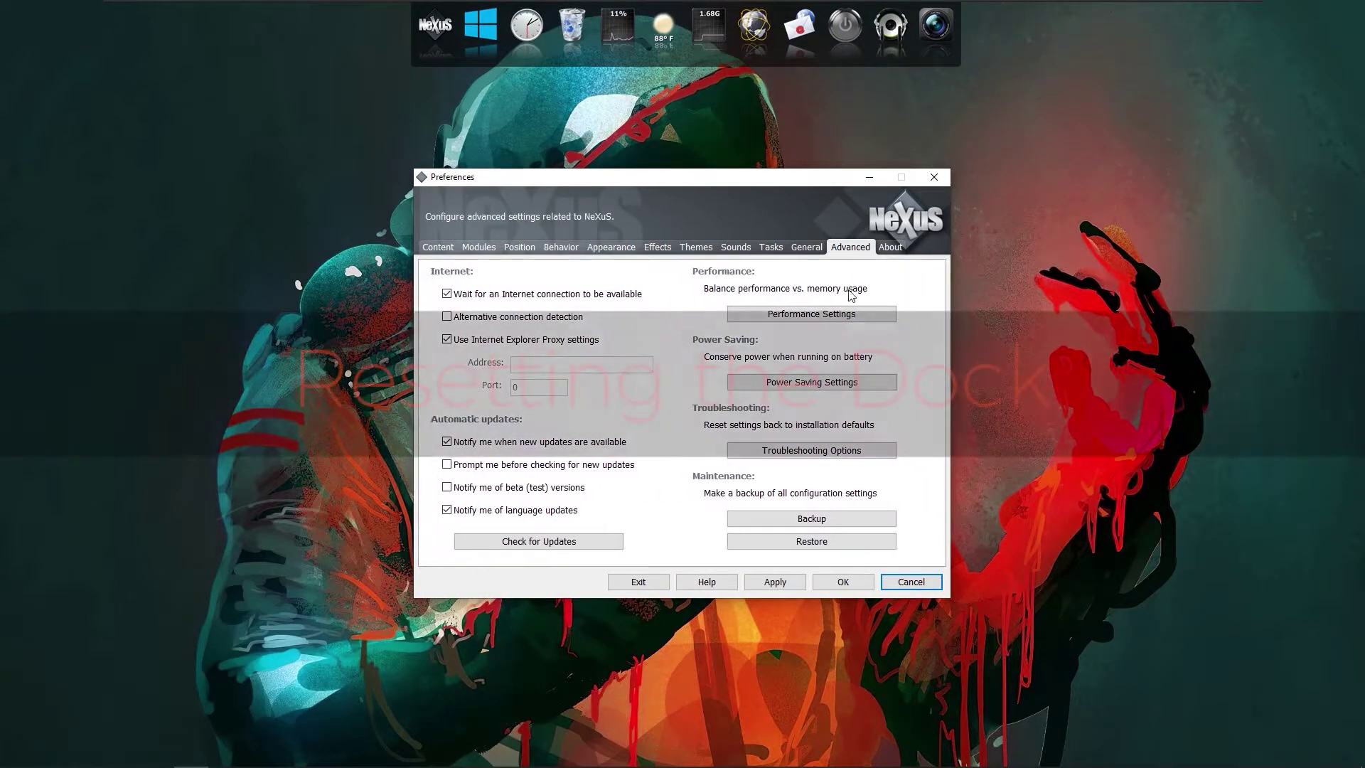
left_click(830, 543)
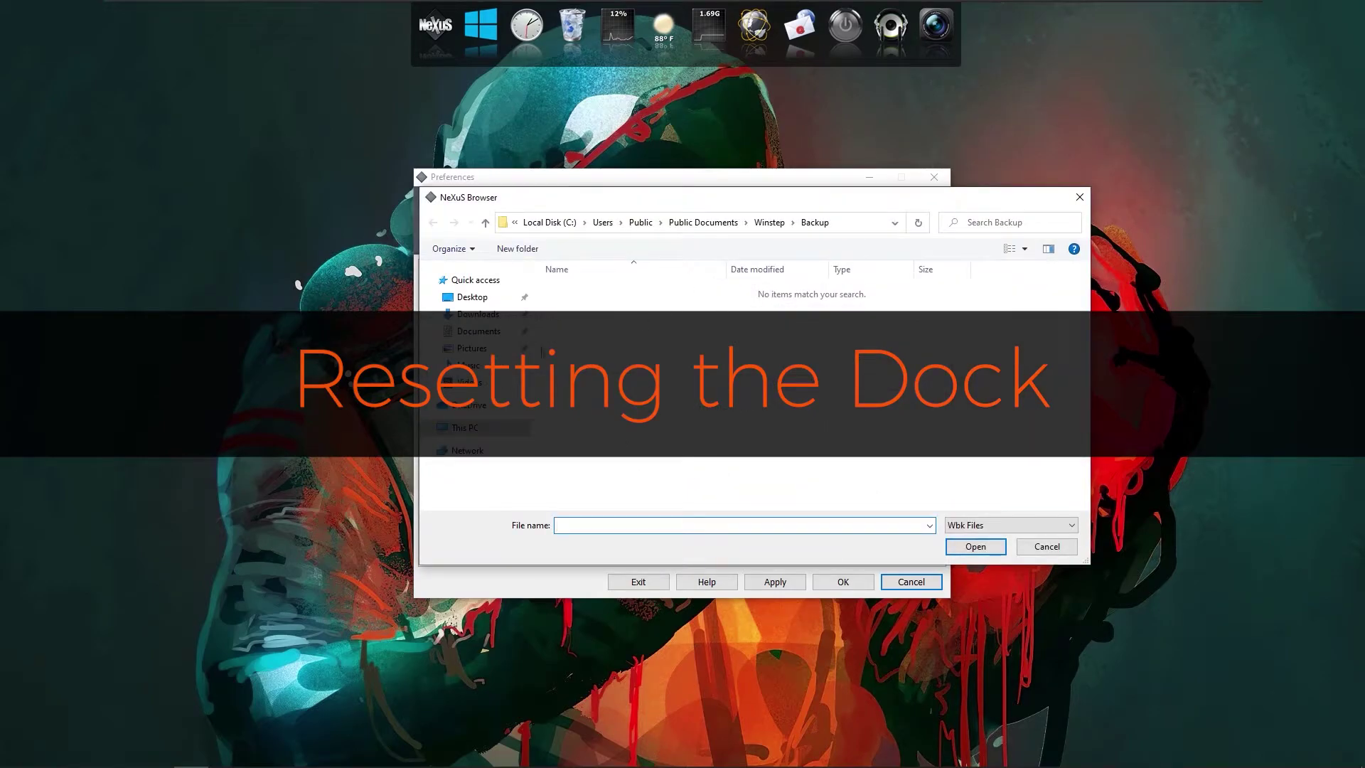
left_click(476, 315)
double_click(588, 350)
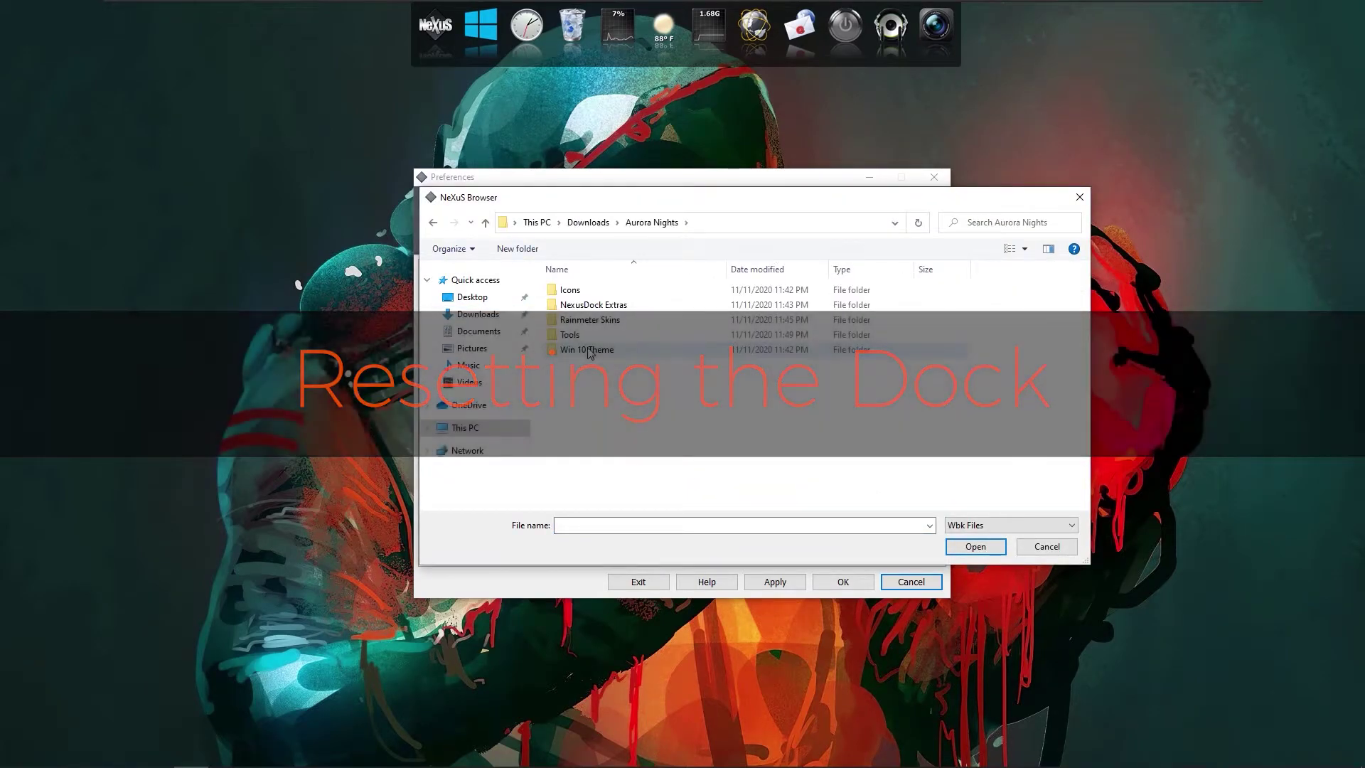
double_click(567, 334)
double_click(584, 310)
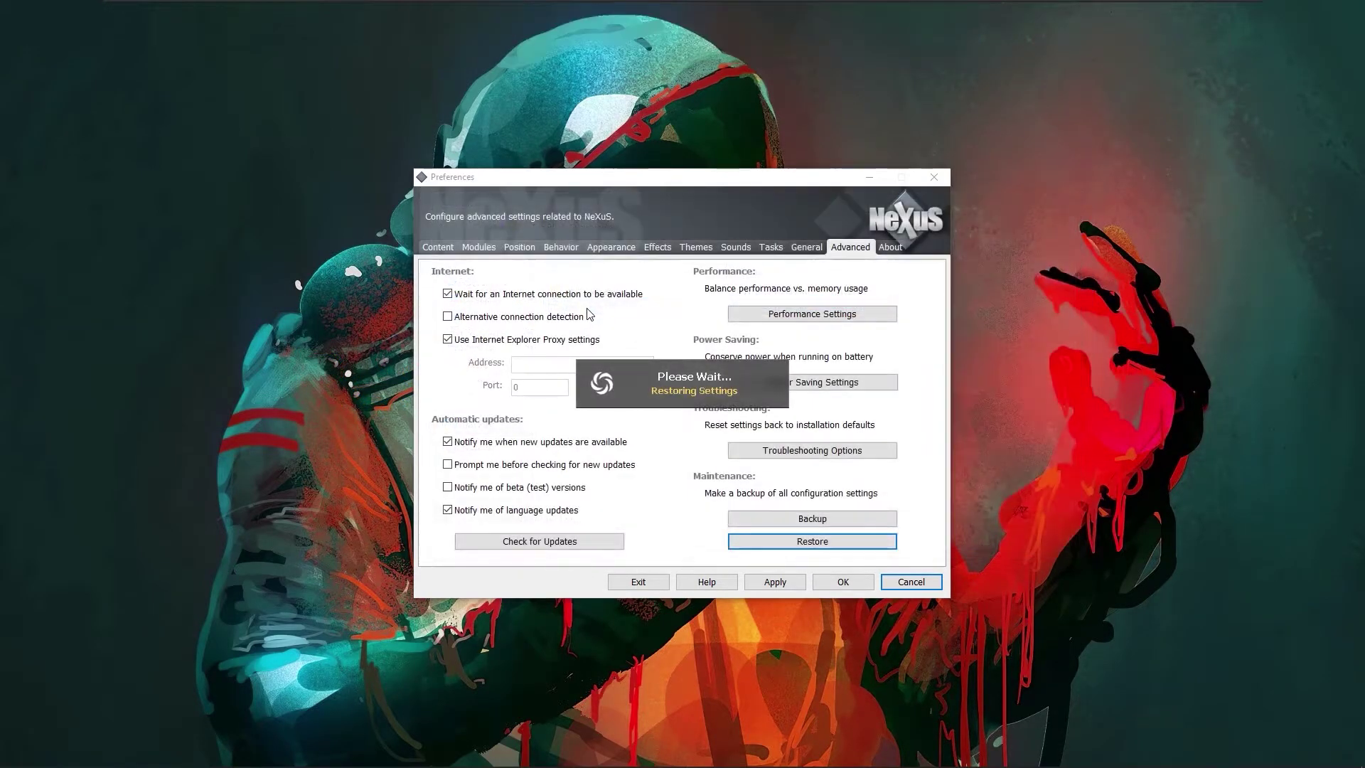
left_click(823, 585)
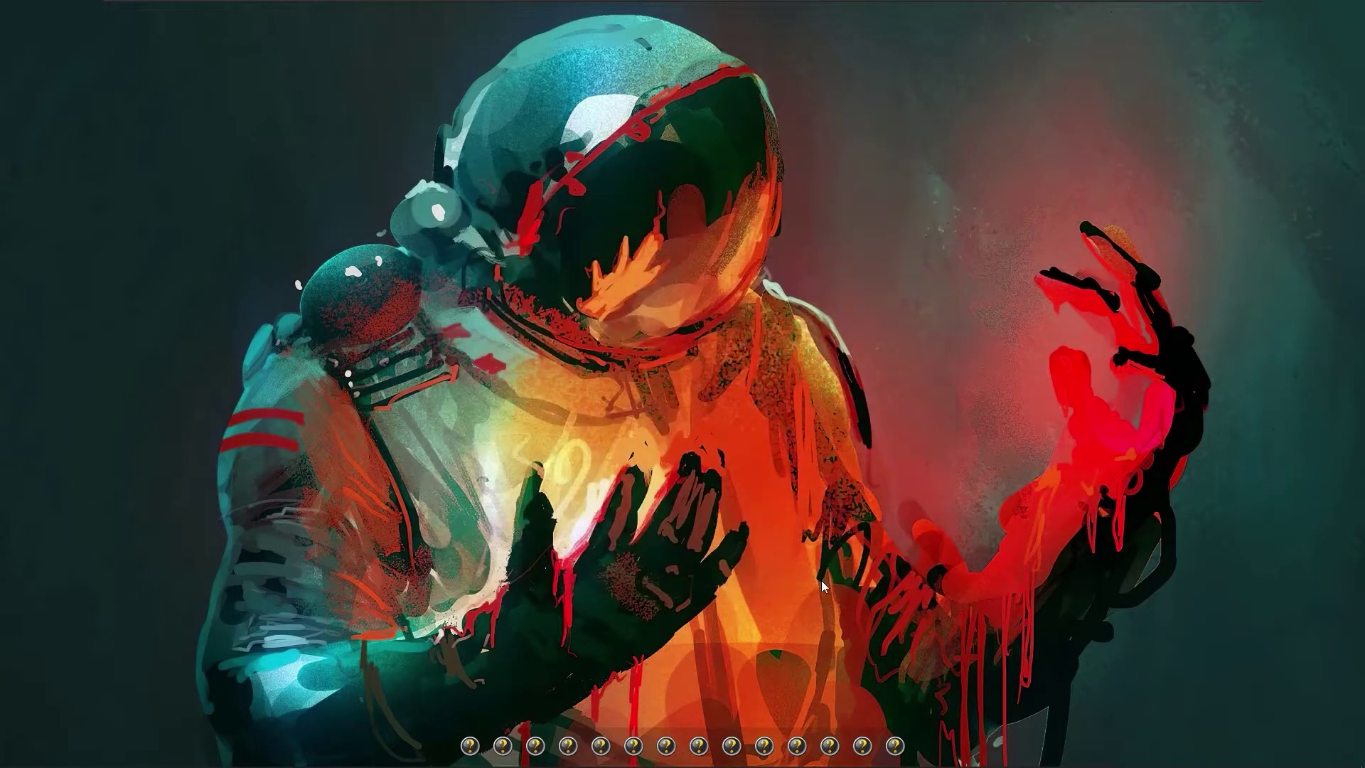
Step: Open the first dock item's entry properties and keep Internal Command as its item type
right_click(471, 745)
left_click(524, 562)
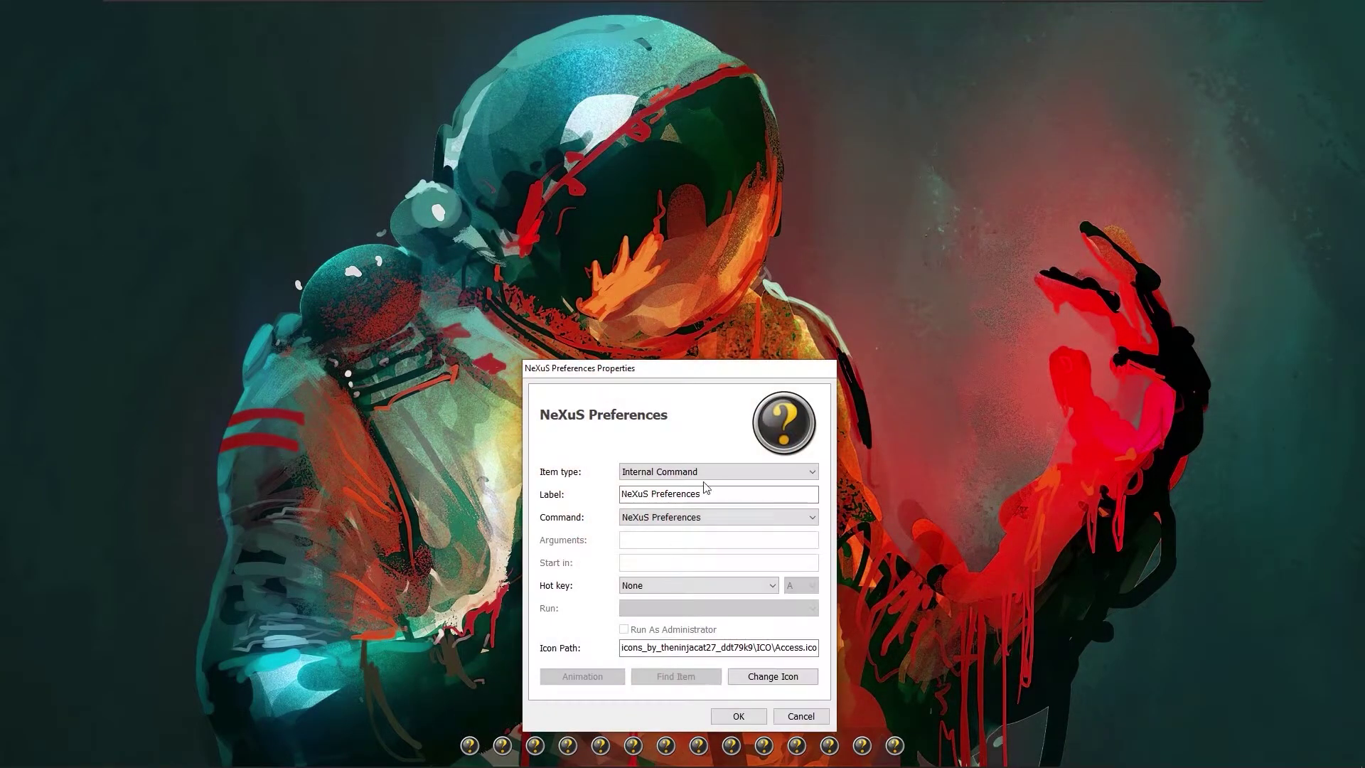
left_click(756, 471)
left_click(756, 478)
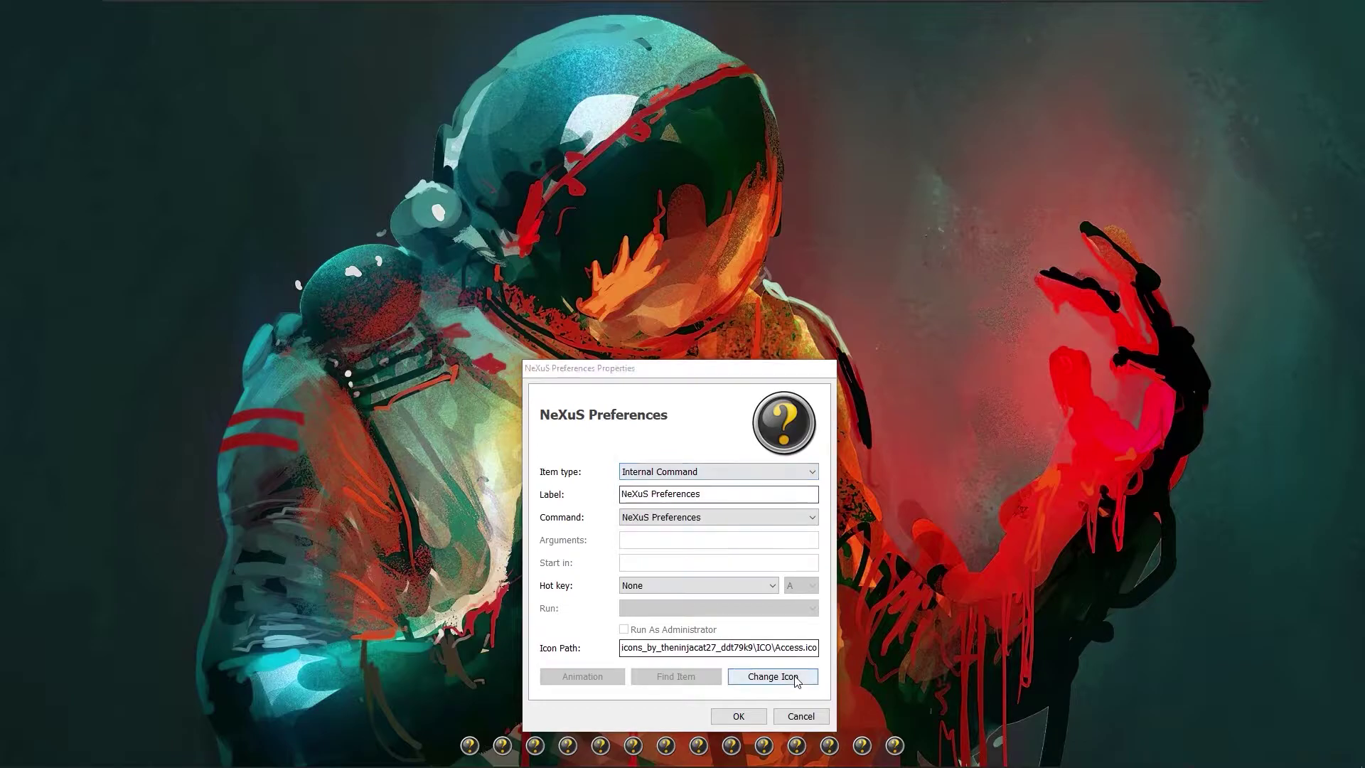
Step: Change the NeXuS Preferences item's icon to Menu from Aurora Nights > Icons > Dock Icons and save the entry
left_click(773, 676)
left_click(1008, 506)
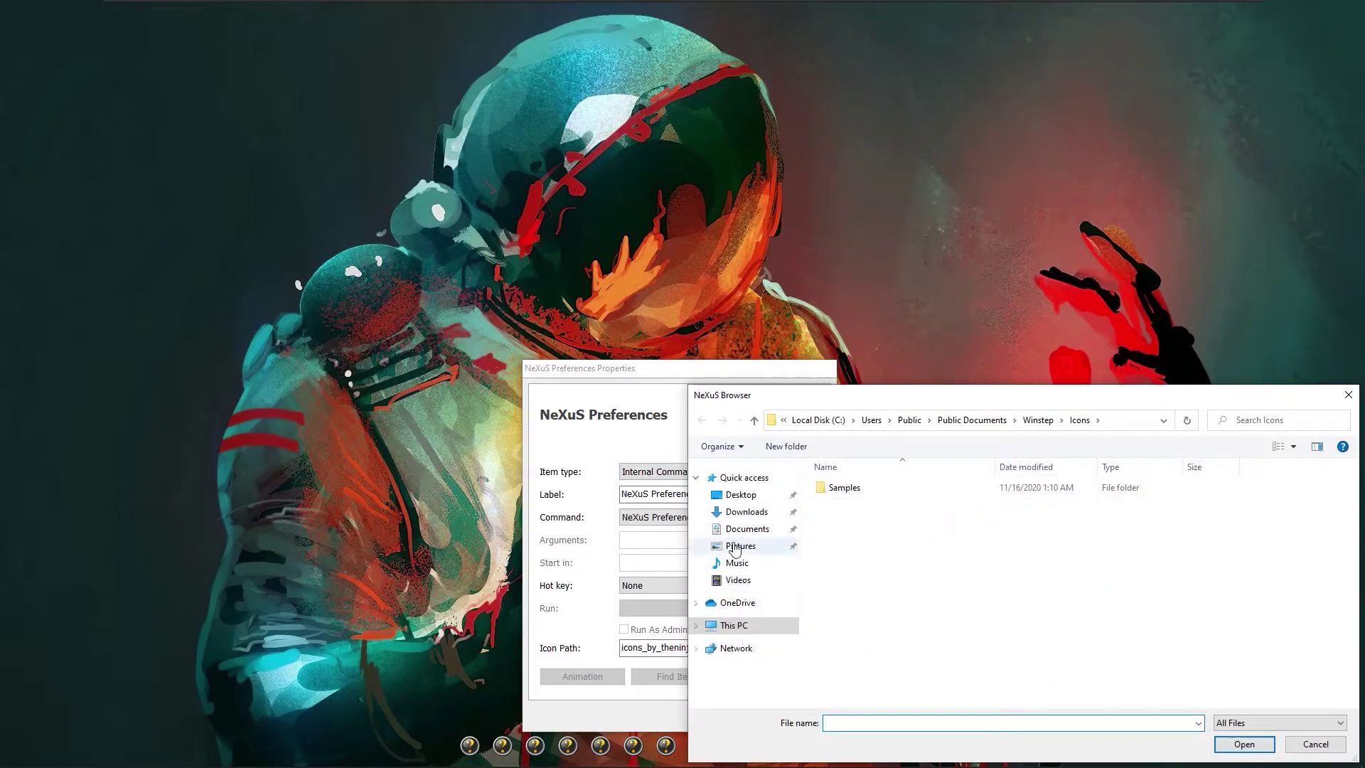
left_click(746, 512)
double_click(853, 561)
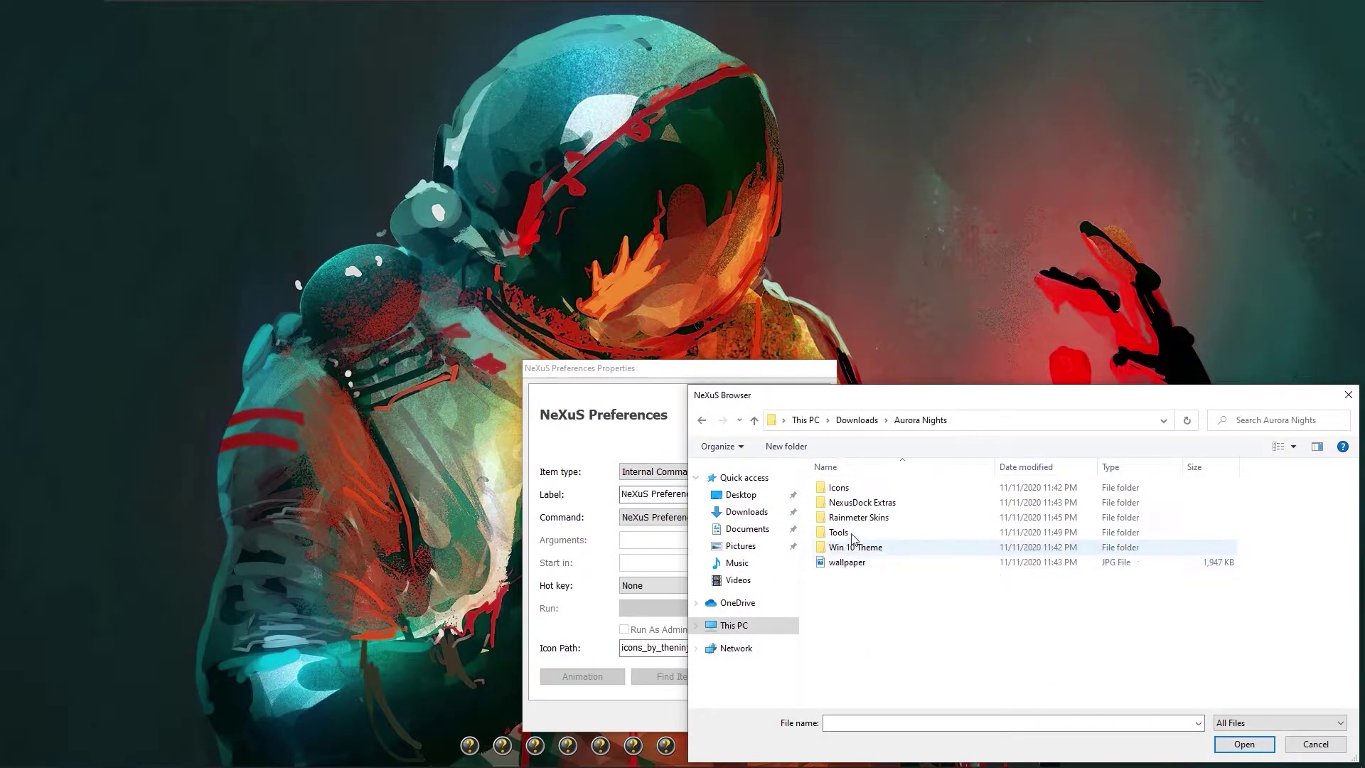
double_click(837, 487)
double_click(839, 487)
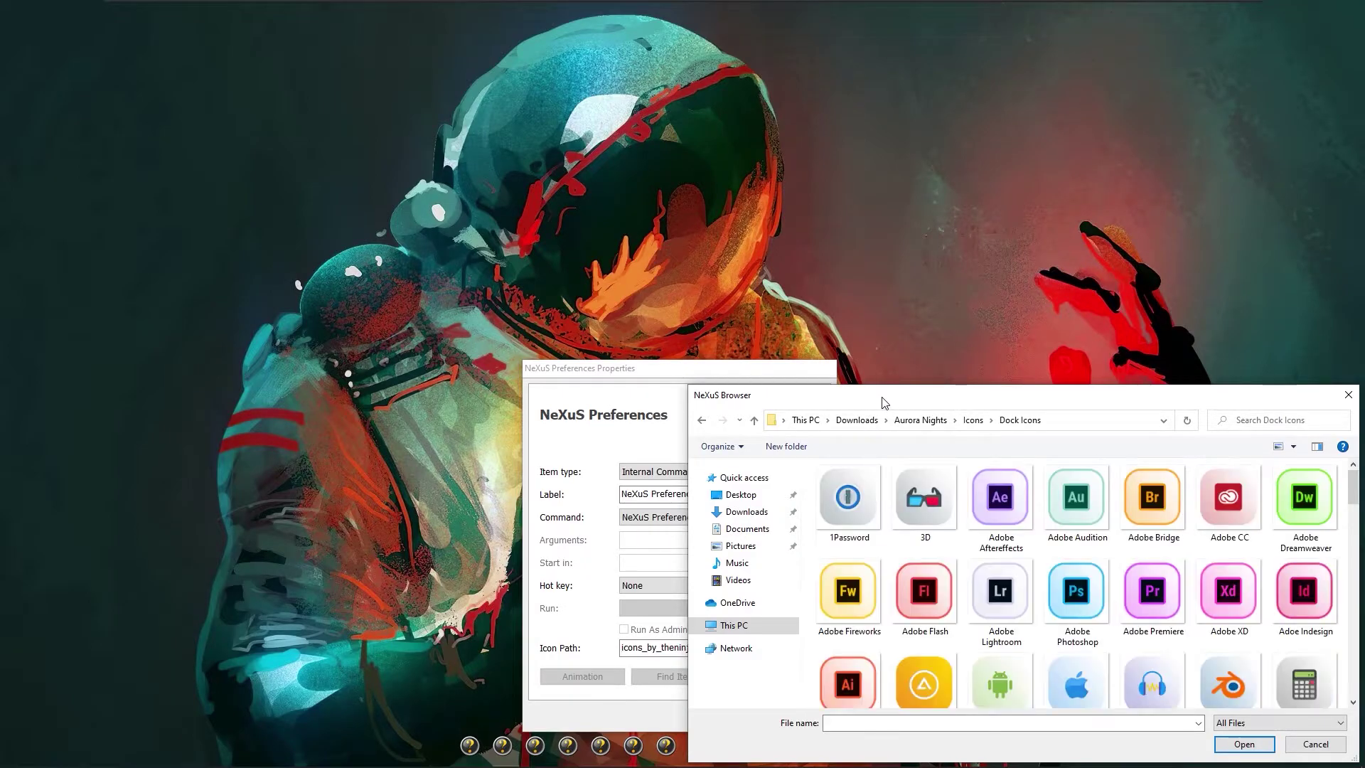
left_click_drag(885, 403, 724, 322)
scroll(812, 533, "down", 5)
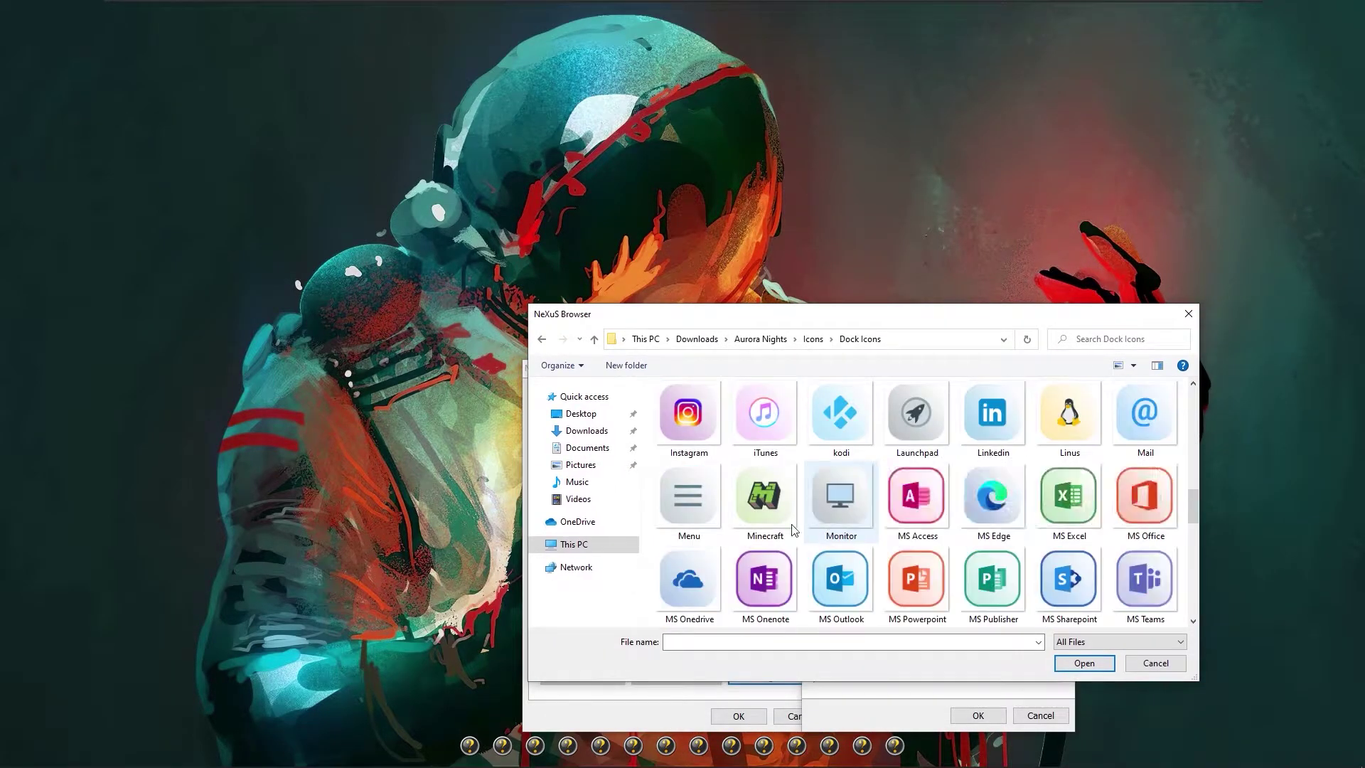
double_click(688, 495)
left_click(978, 715)
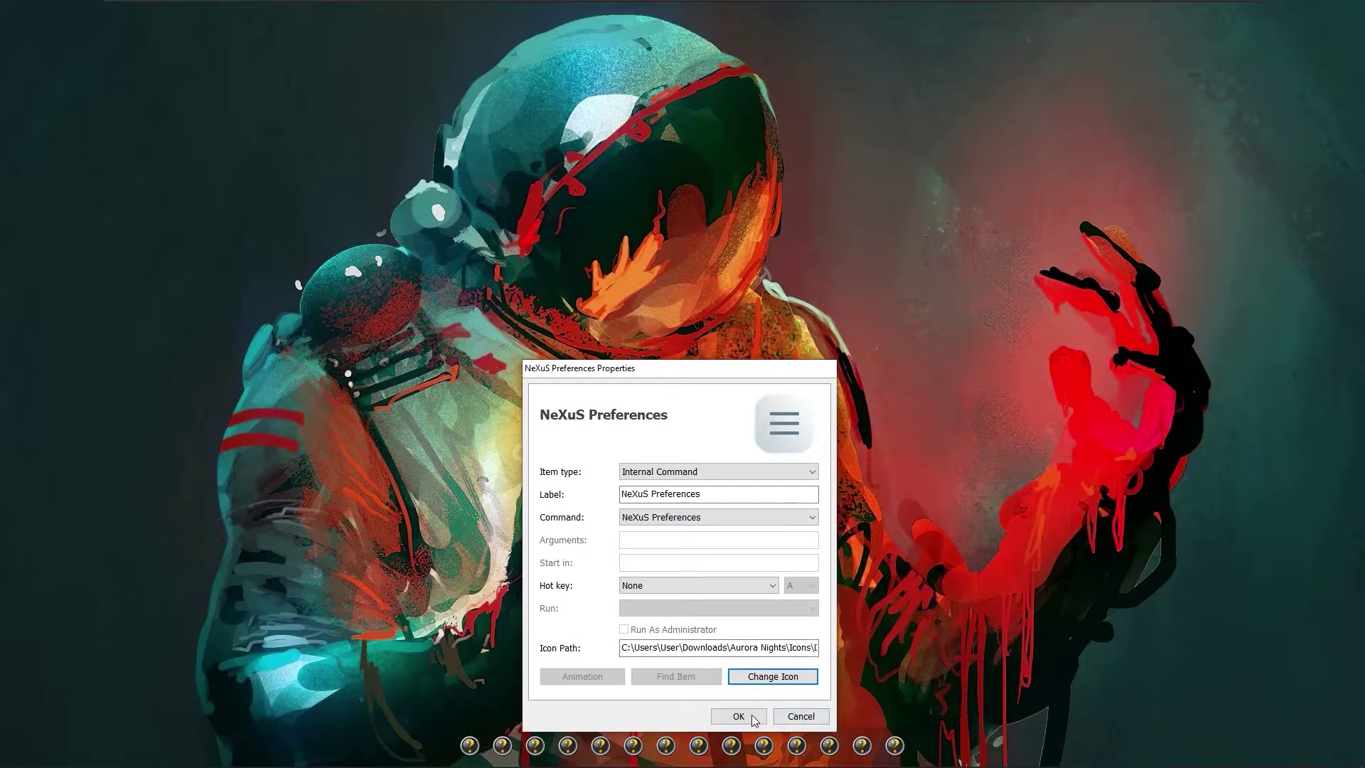
left_click(759, 721)
Step: Set the second dock item's internal command to My Computer in its entry properties
right_click(469, 745)
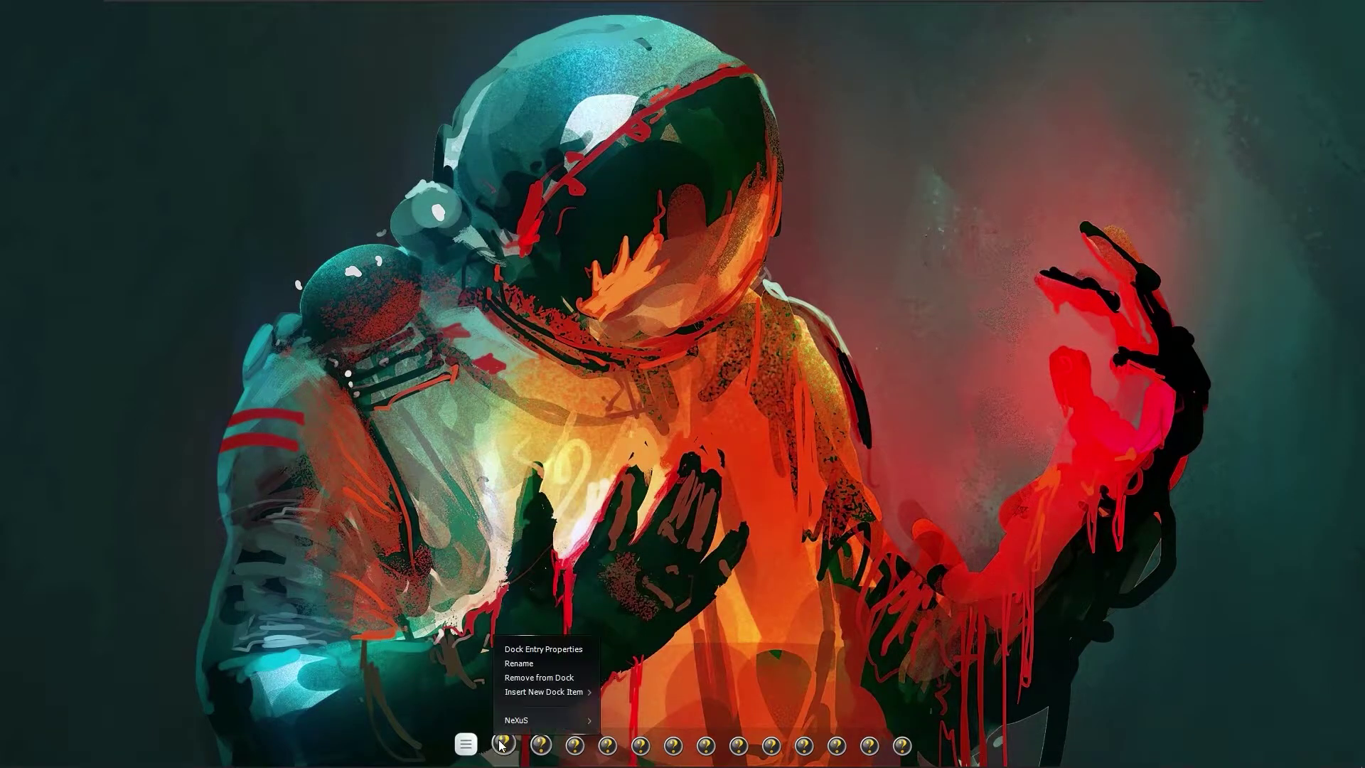
left_click(542, 651)
left_click(836, 471)
left_click(837, 472)
left_click(837, 517)
left_click_drag(835, 424, 833, 320)
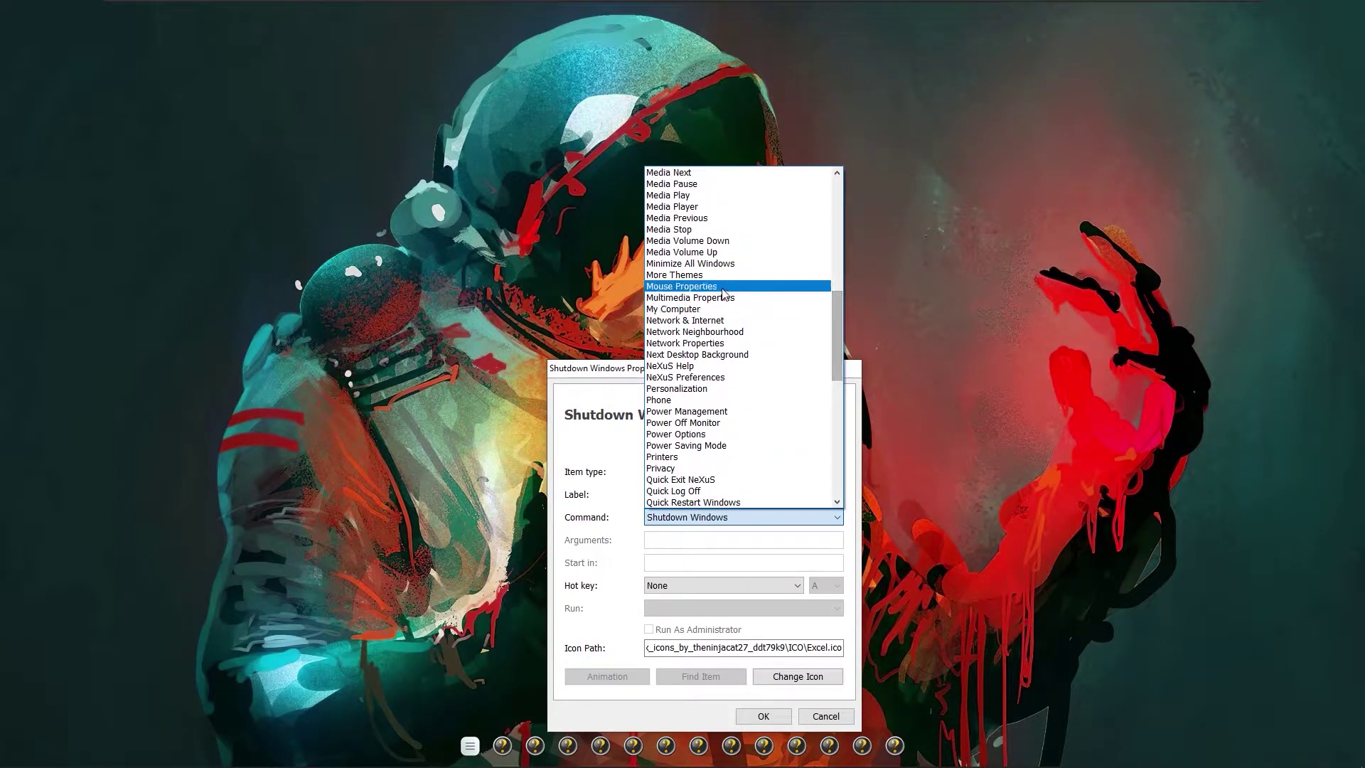
left_click(675, 308)
Step: Give the My Computer item the folder icon from Aurora Nights > Icons > Dock Icons and save the entry
left_click(797, 676)
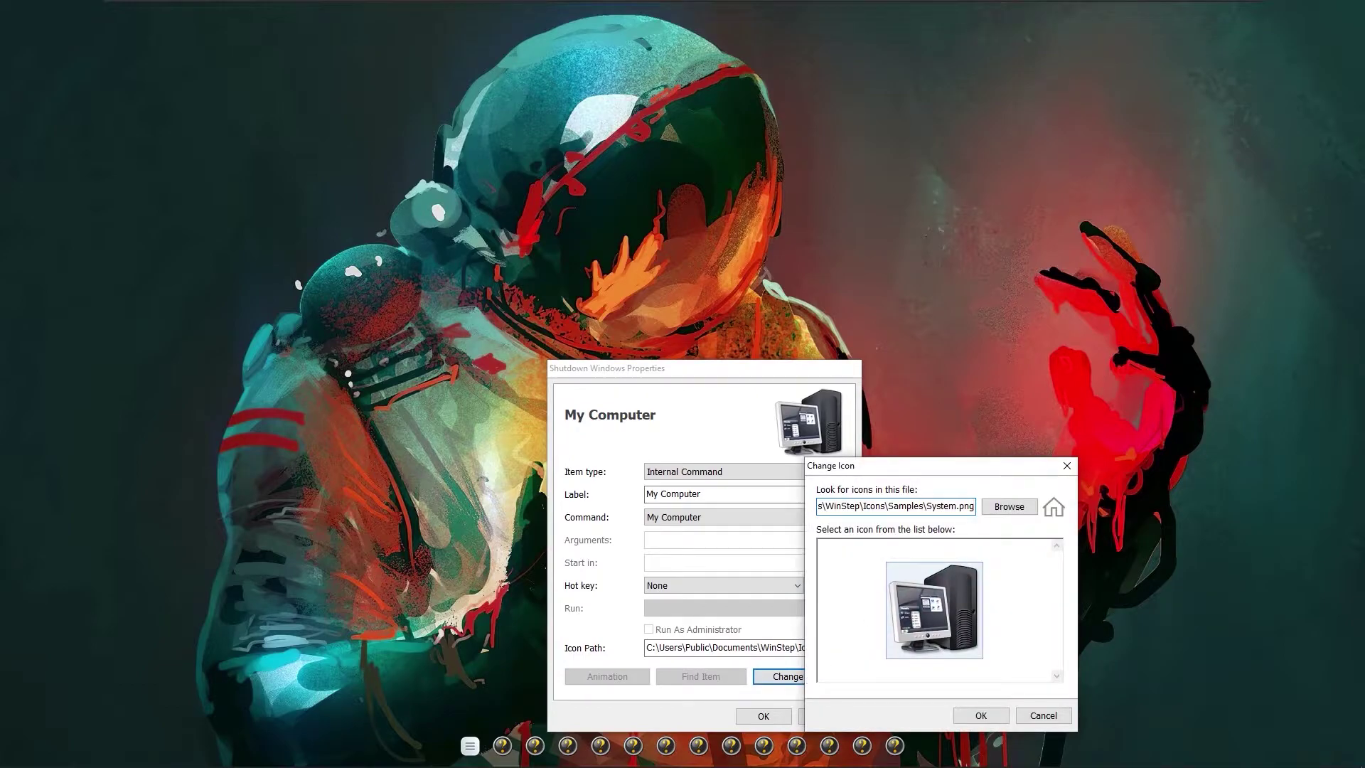
left_click(993, 512)
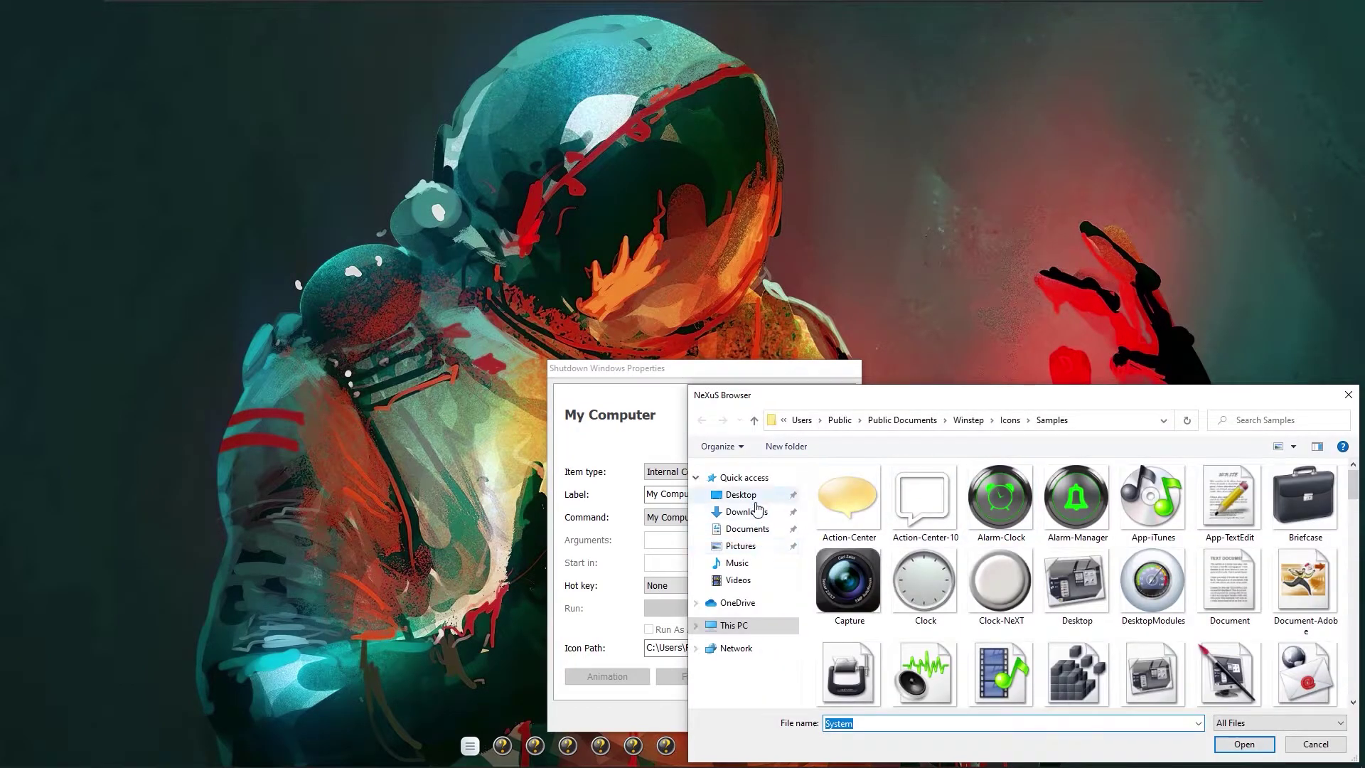
left_click(752, 513)
double_click(853, 561)
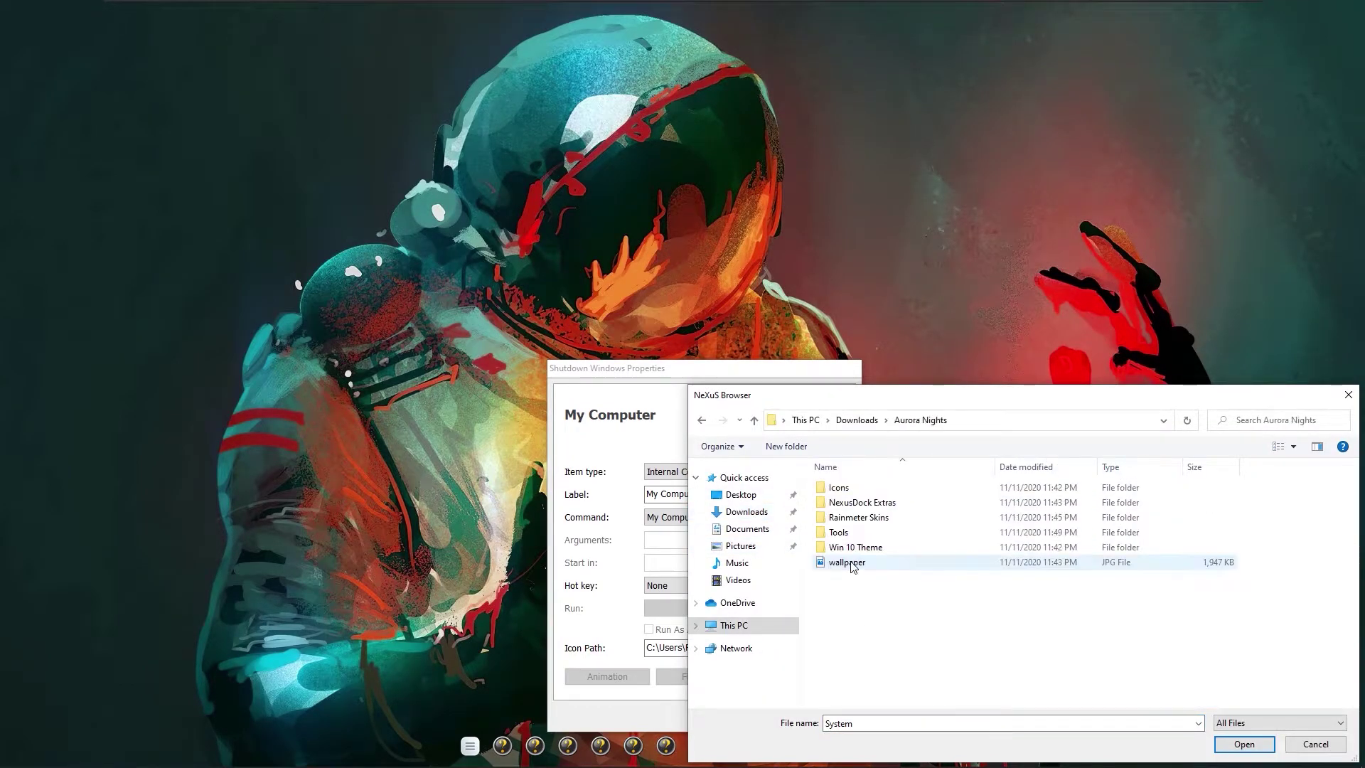
double_click(841, 487)
double_click(842, 490)
scroll(857, 604, "down", 3)
double_click(858, 627)
left_click(988, 709)
left_click(759, 716)
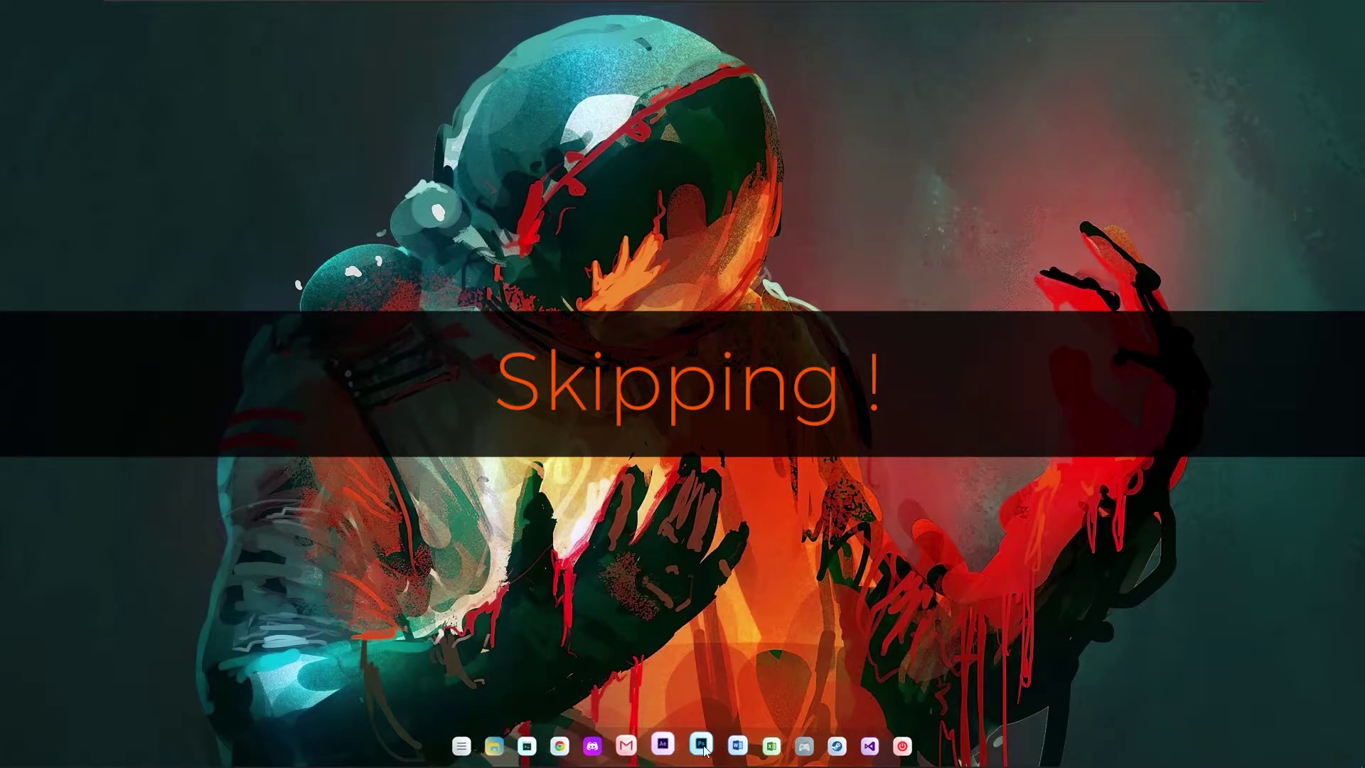
Step: In the dock's appearance preferences, set the icon size to 49 pixels with 50% reflection and drop shadows on, and apply
left_click(468, 750)
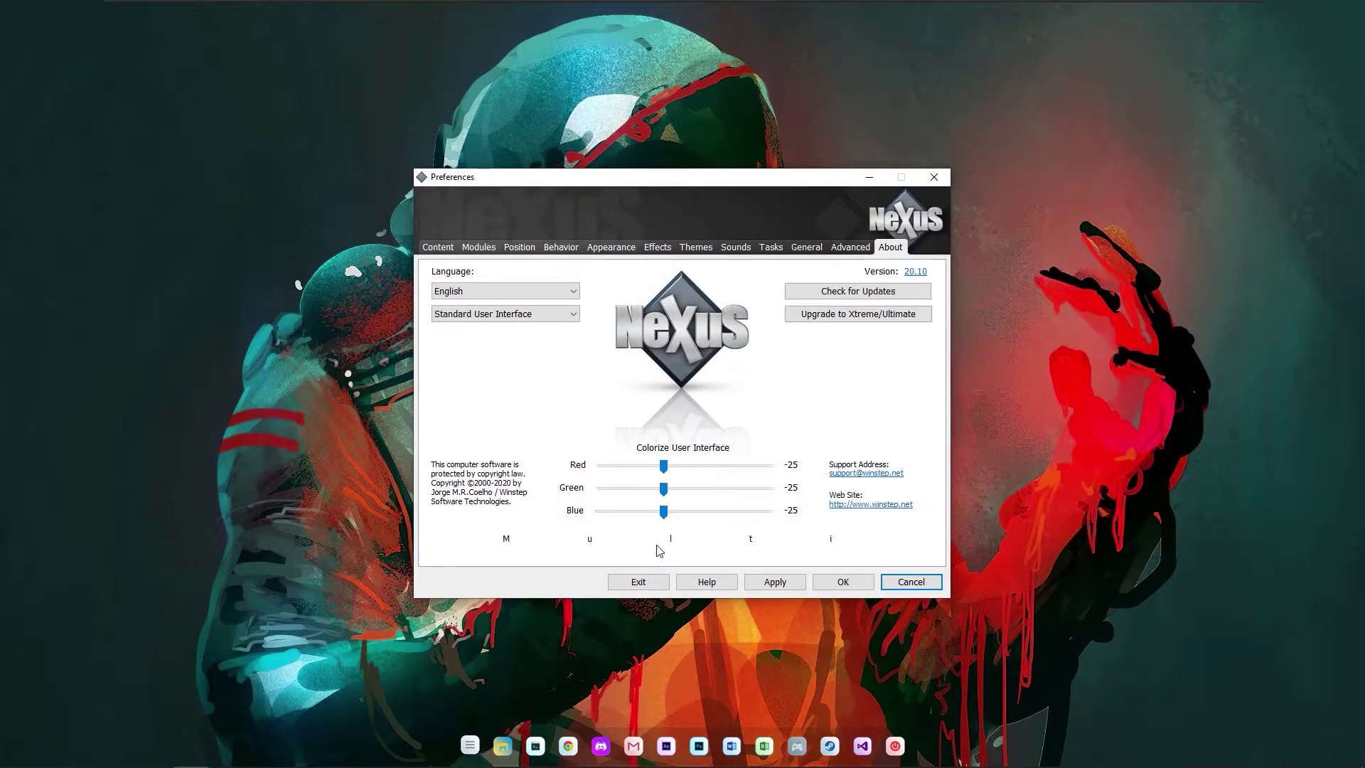
left_click(613, 248)
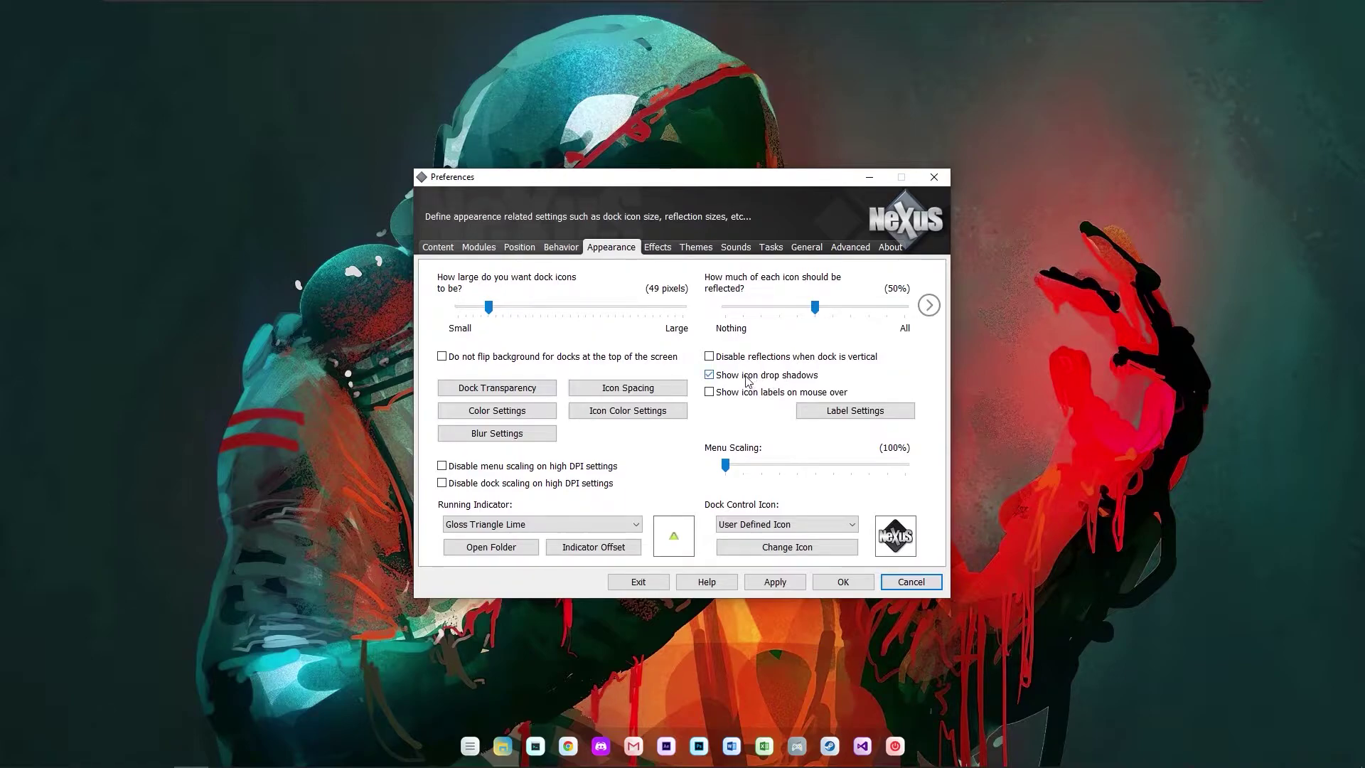
left_click(775, 583)
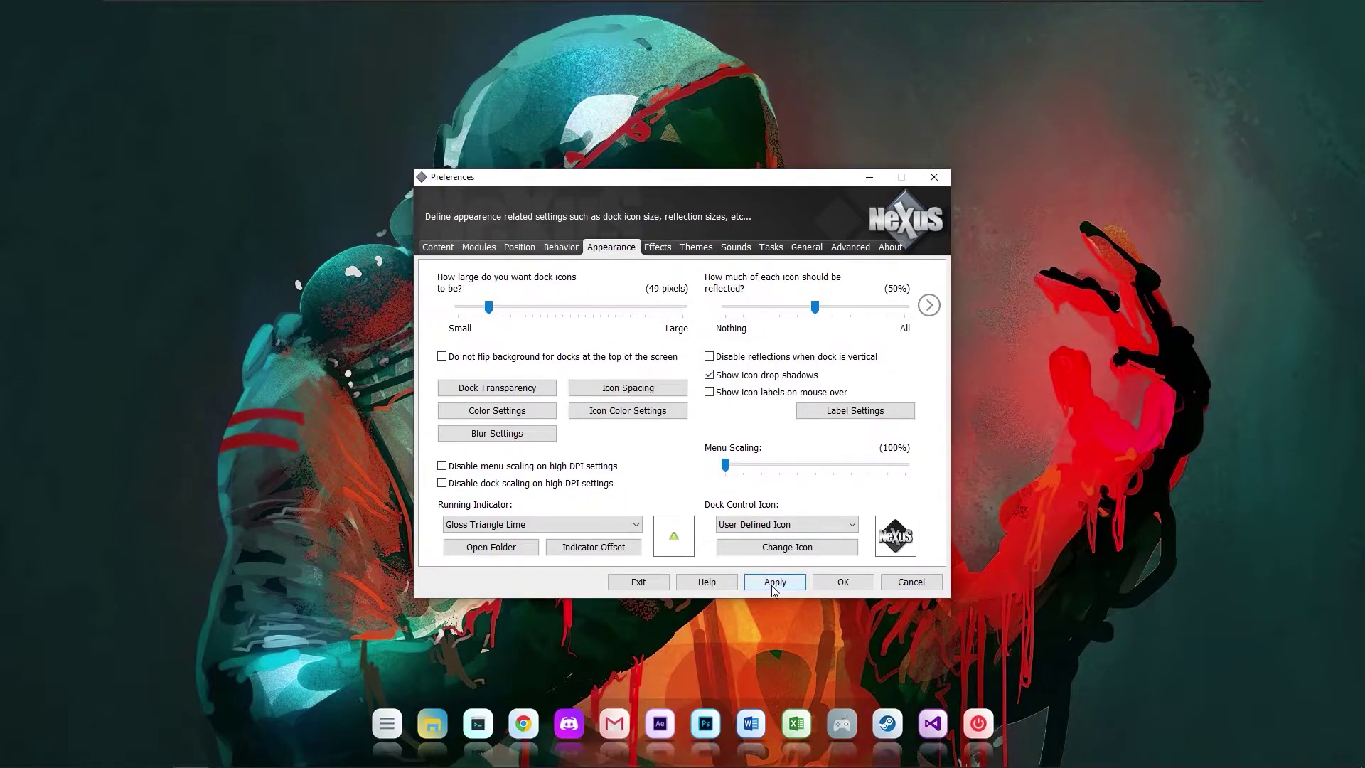
Step: Set the dock's transparency to 75% while leaving its icons fully opaque, and apply the change
left_click(519, 388)
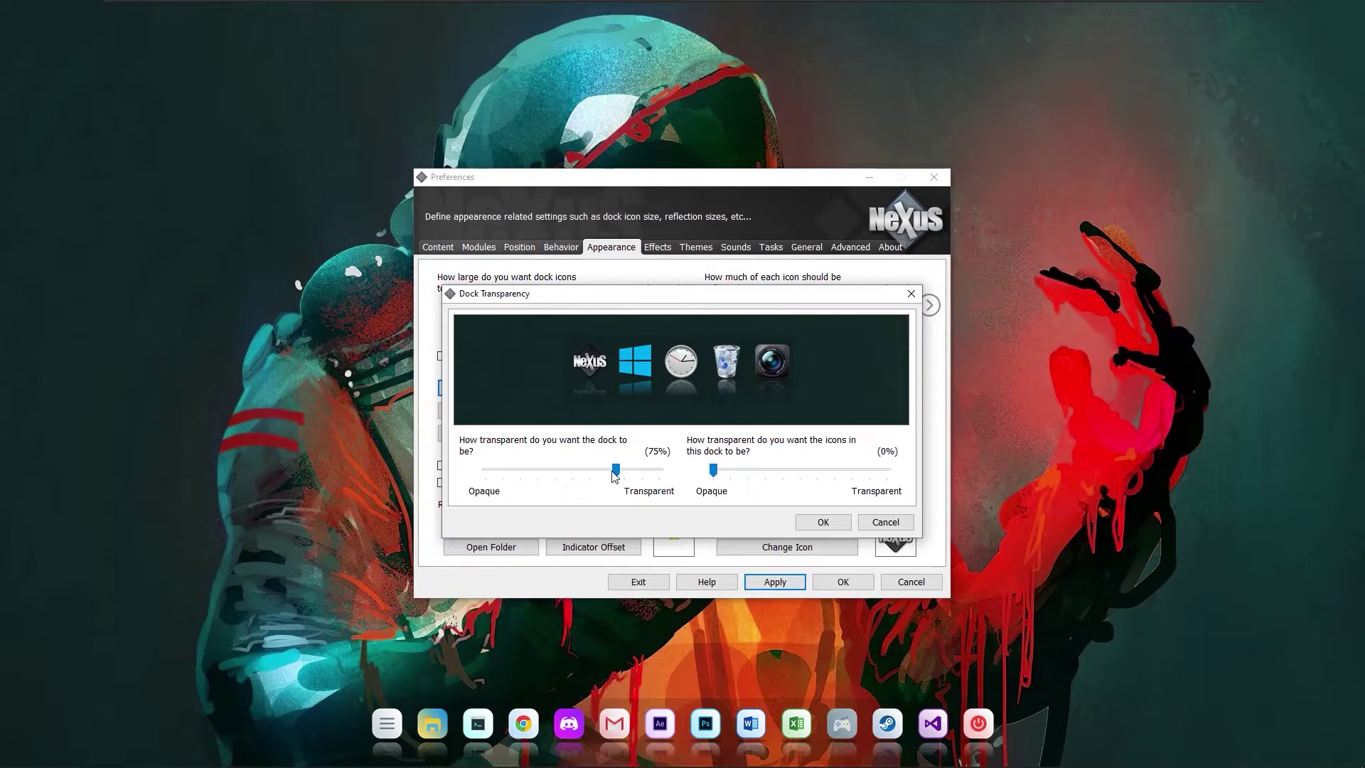
left_click(821, 523)
left_click(776, 580)
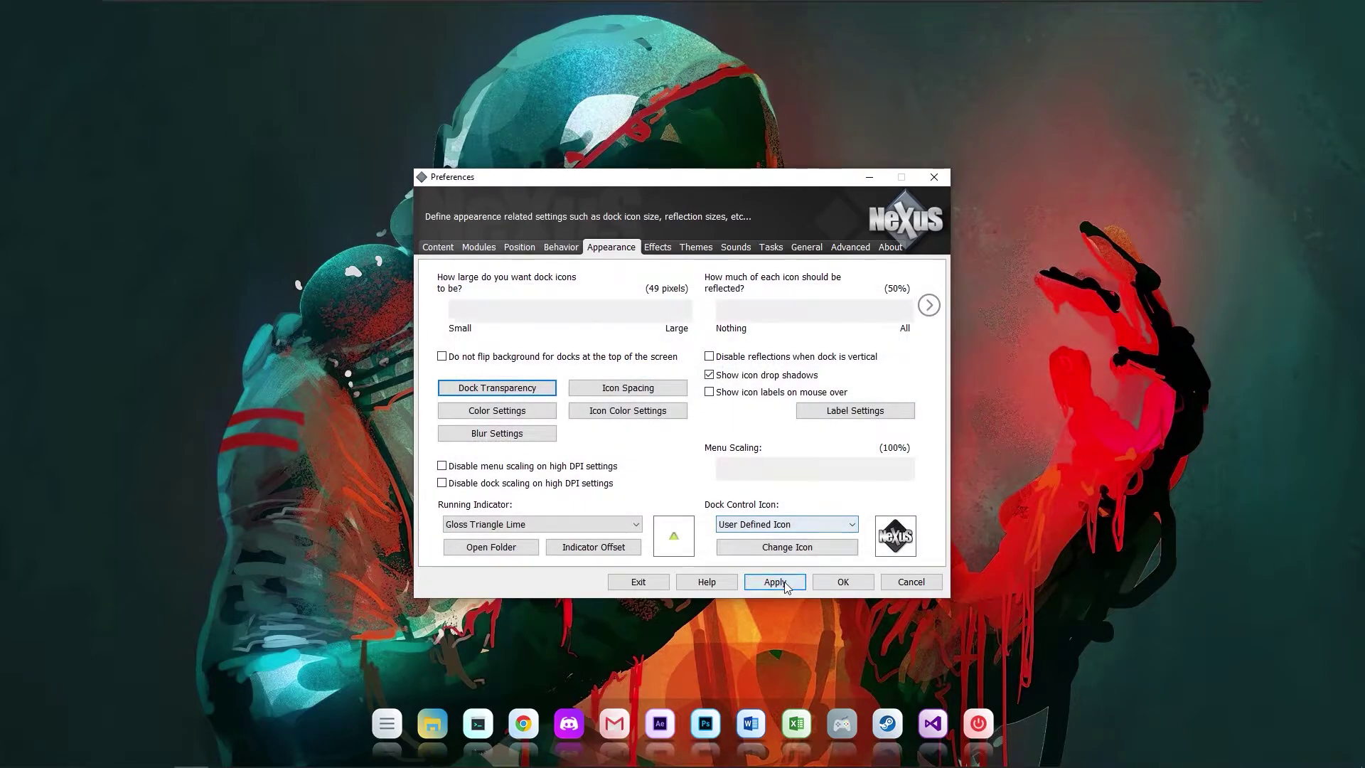
Step: Set the Magnify mouseover effect's magnification size to 66 pixels and apply it to the dock
left_click(660, 251)
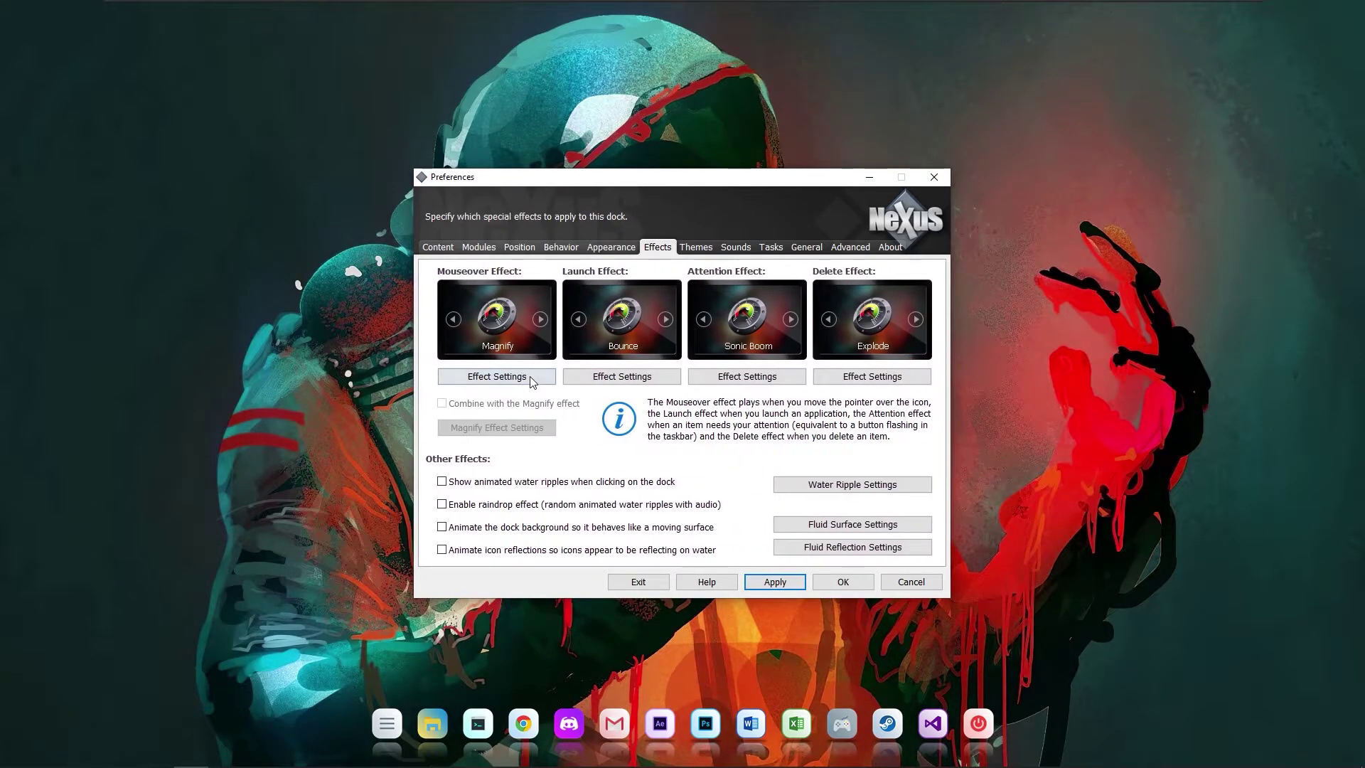
left_click(530, 378)
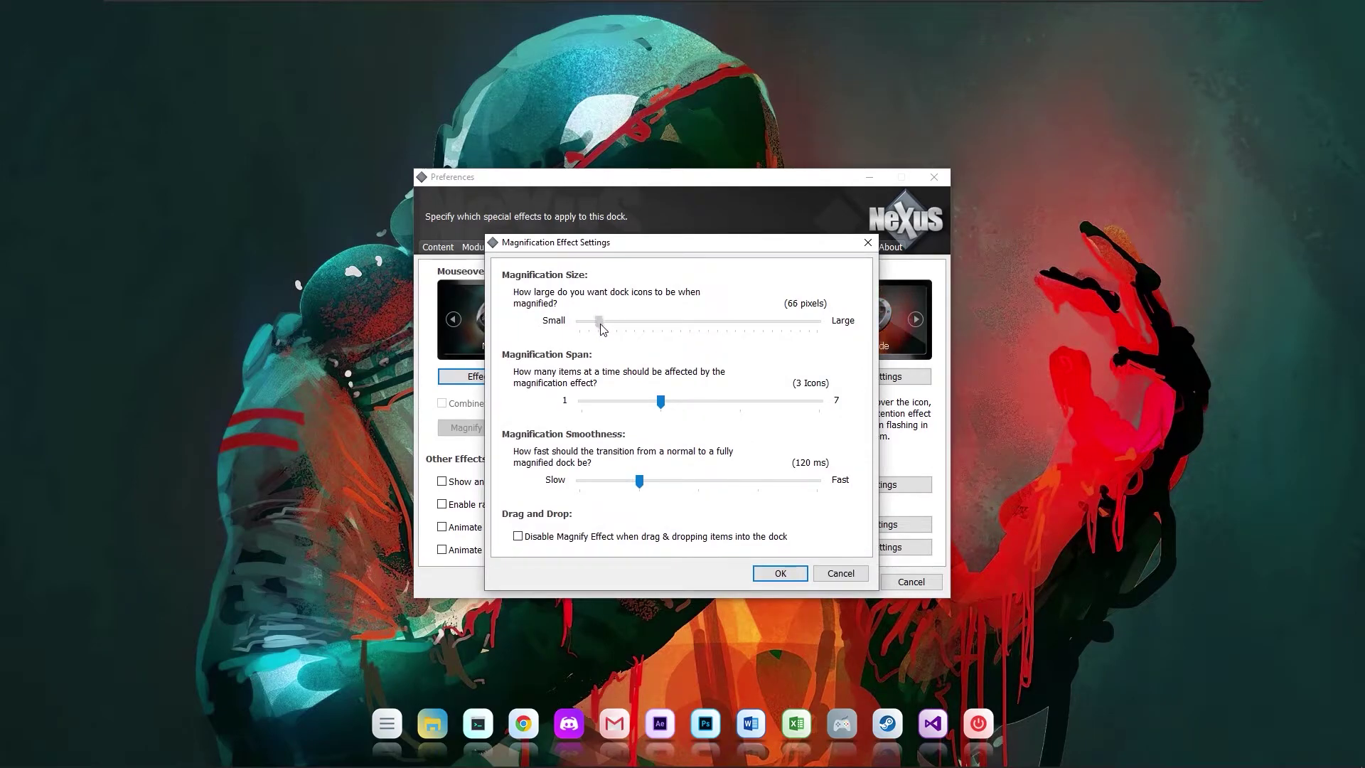
left_click(780, 574)
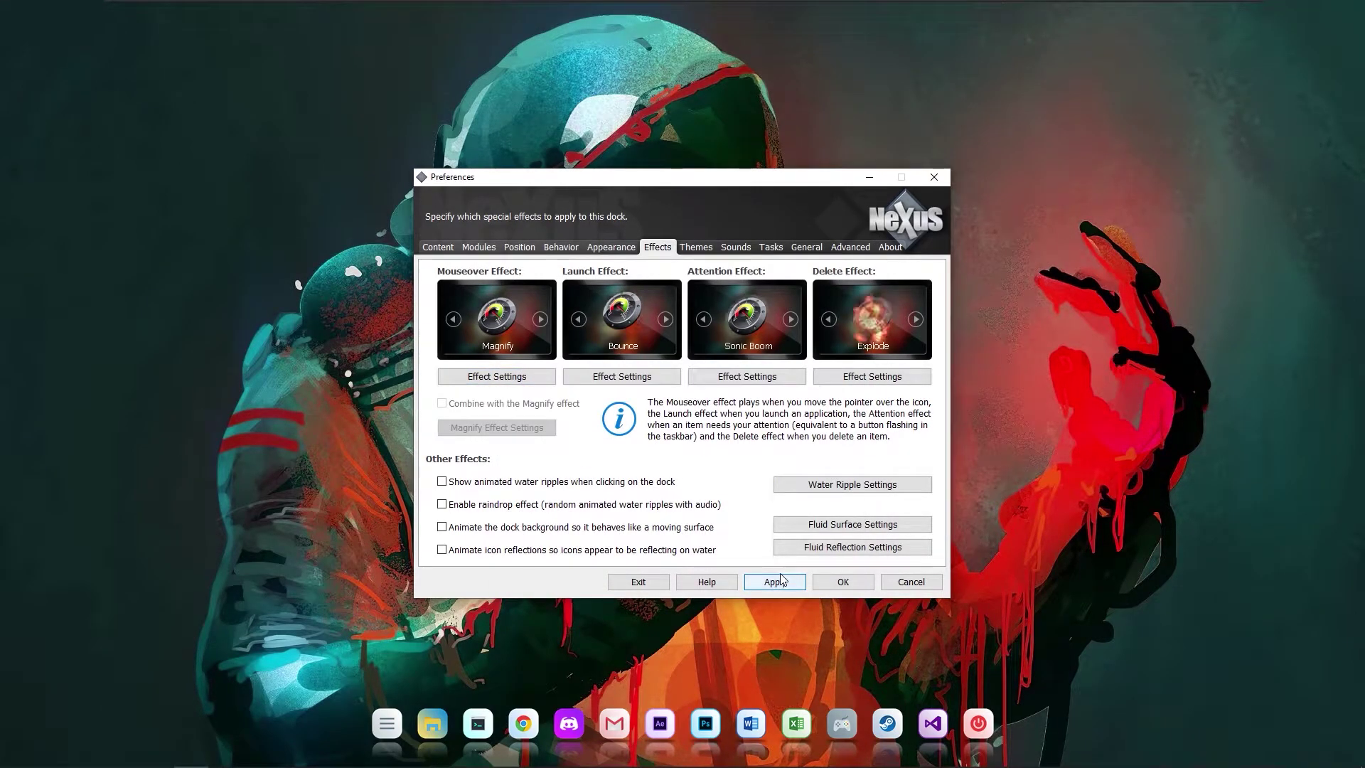
Step: In the dock's position settings, use a 23-pixel screen edge offset, turn off respecting space reserved by other docks, and save the preferences
left_click(696, 246)
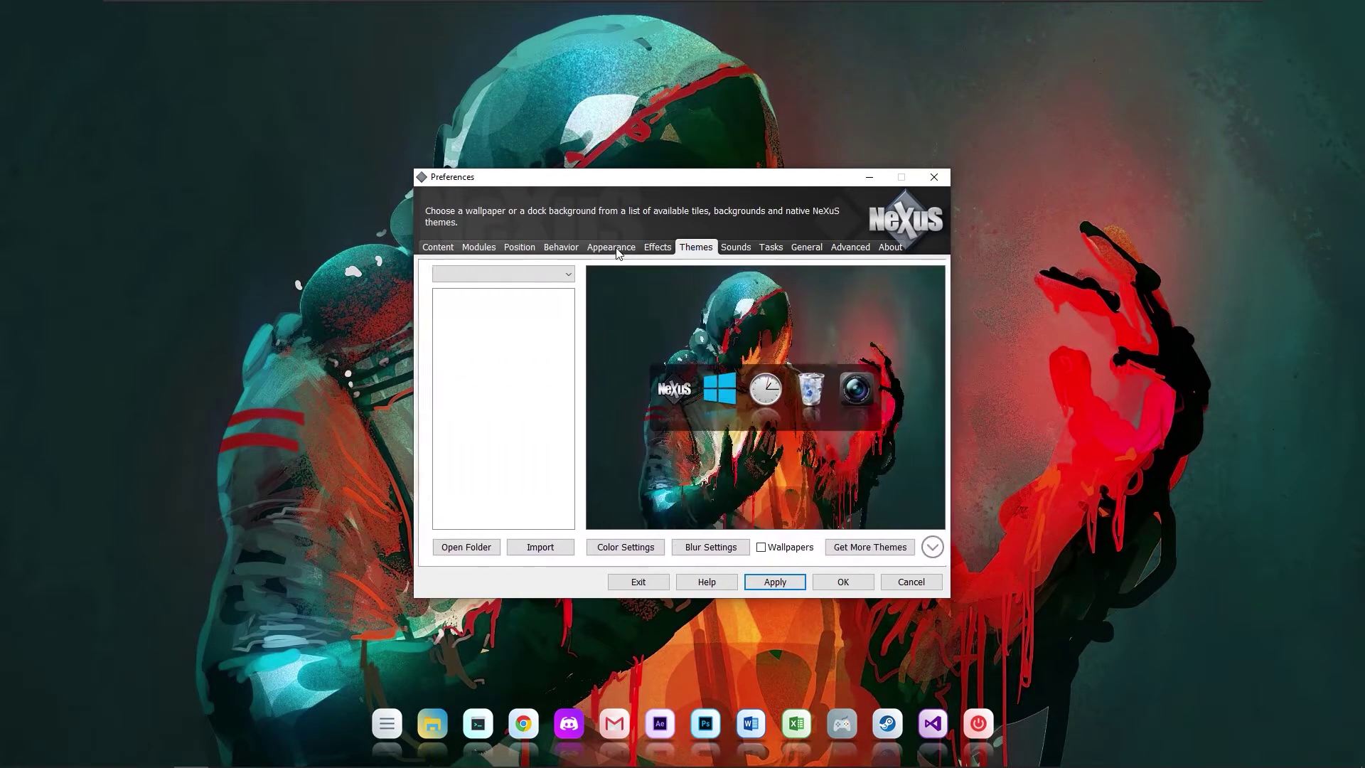
left_click(614, 249)
left_click(560, 247)
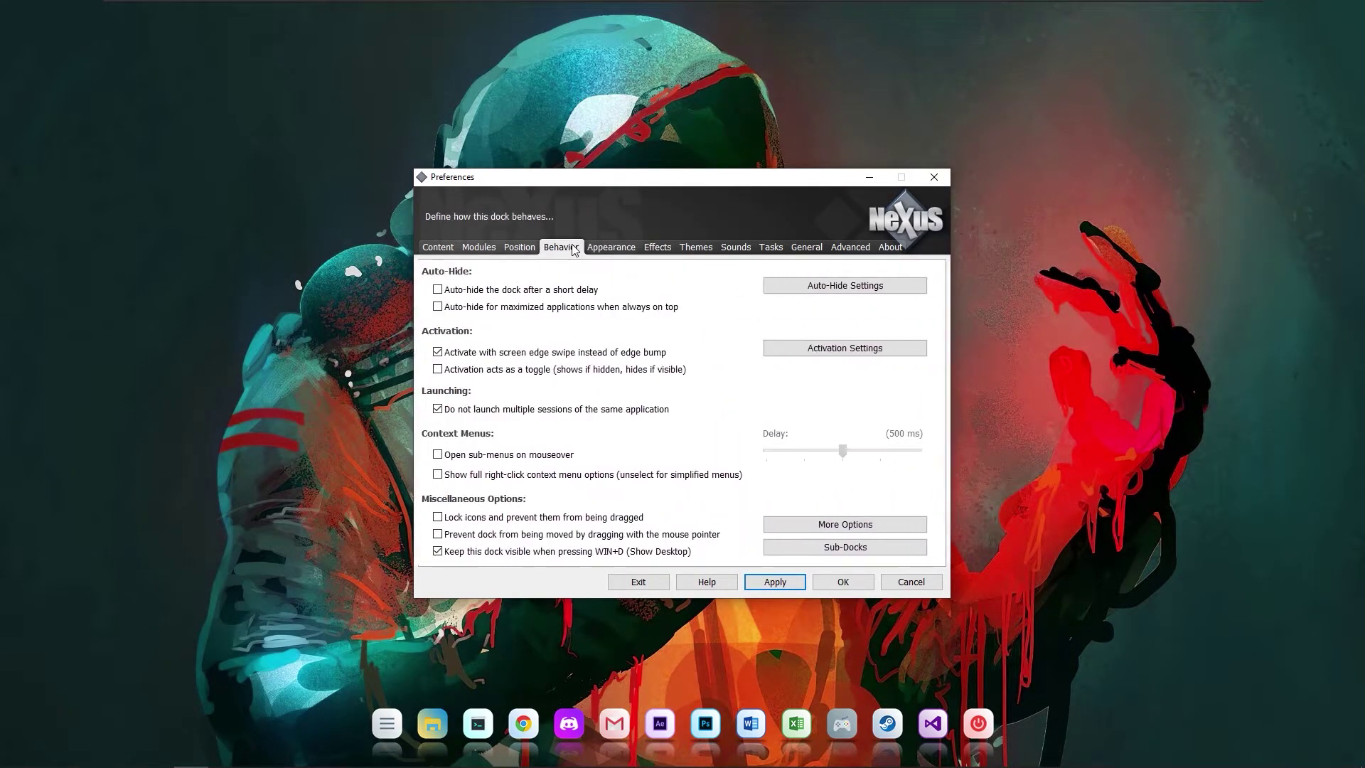
left_click(518, 247)
left_click(478, 247)
left_click(519, 247)
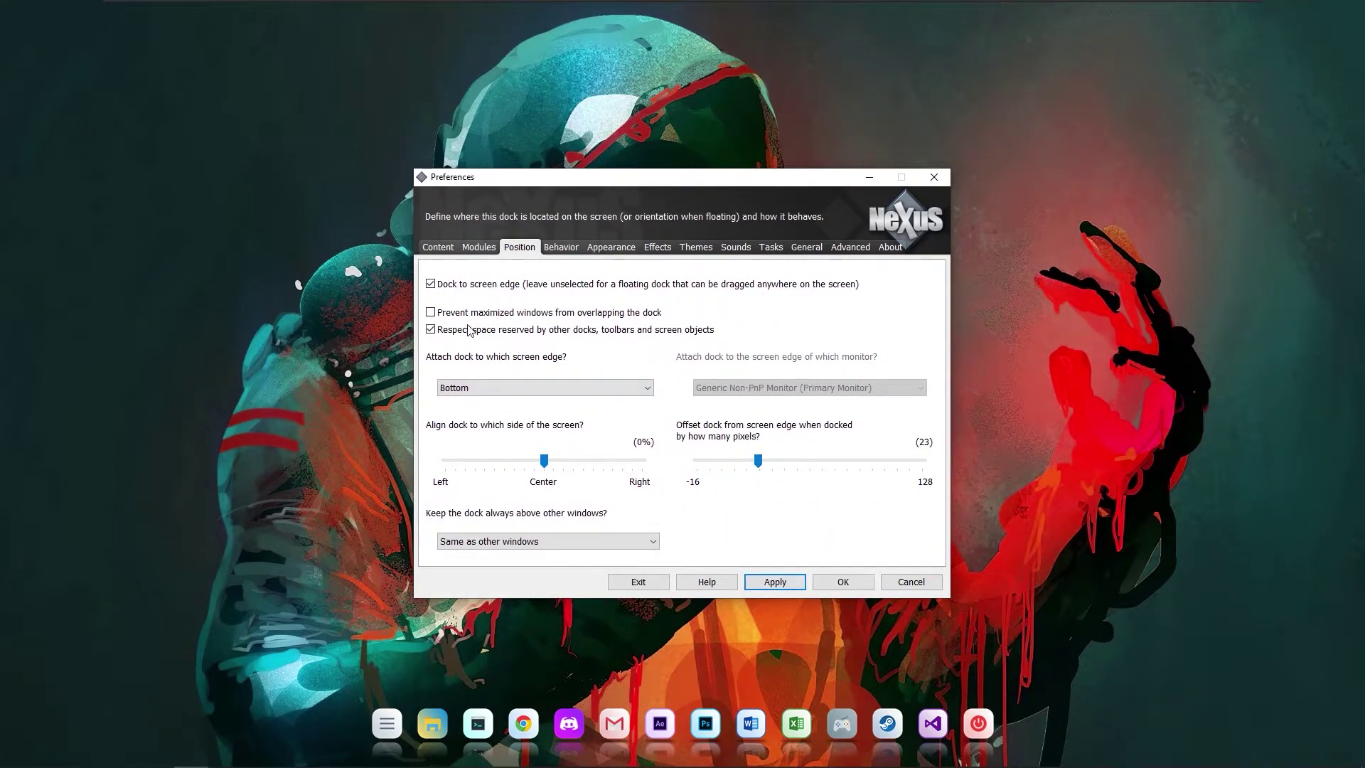
left_click(777, 583)
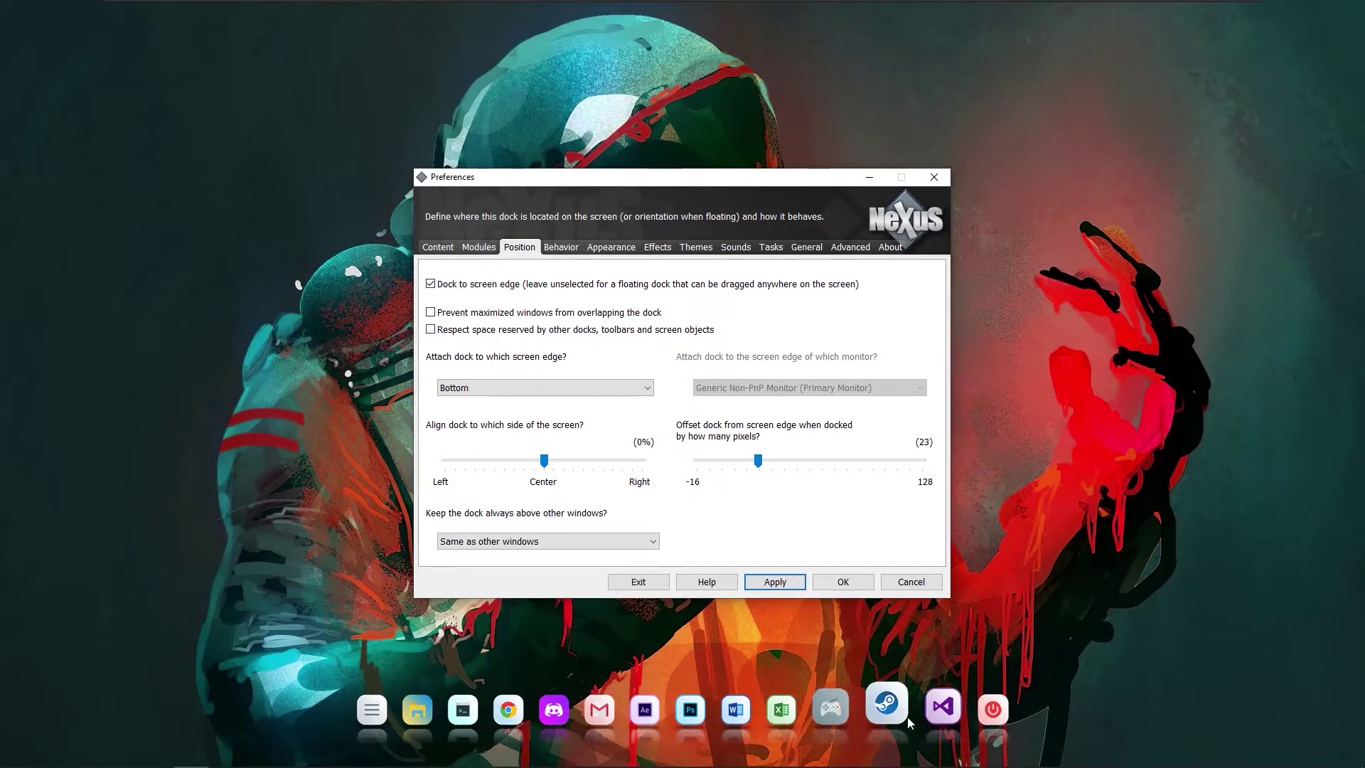
left_click(842, 582)
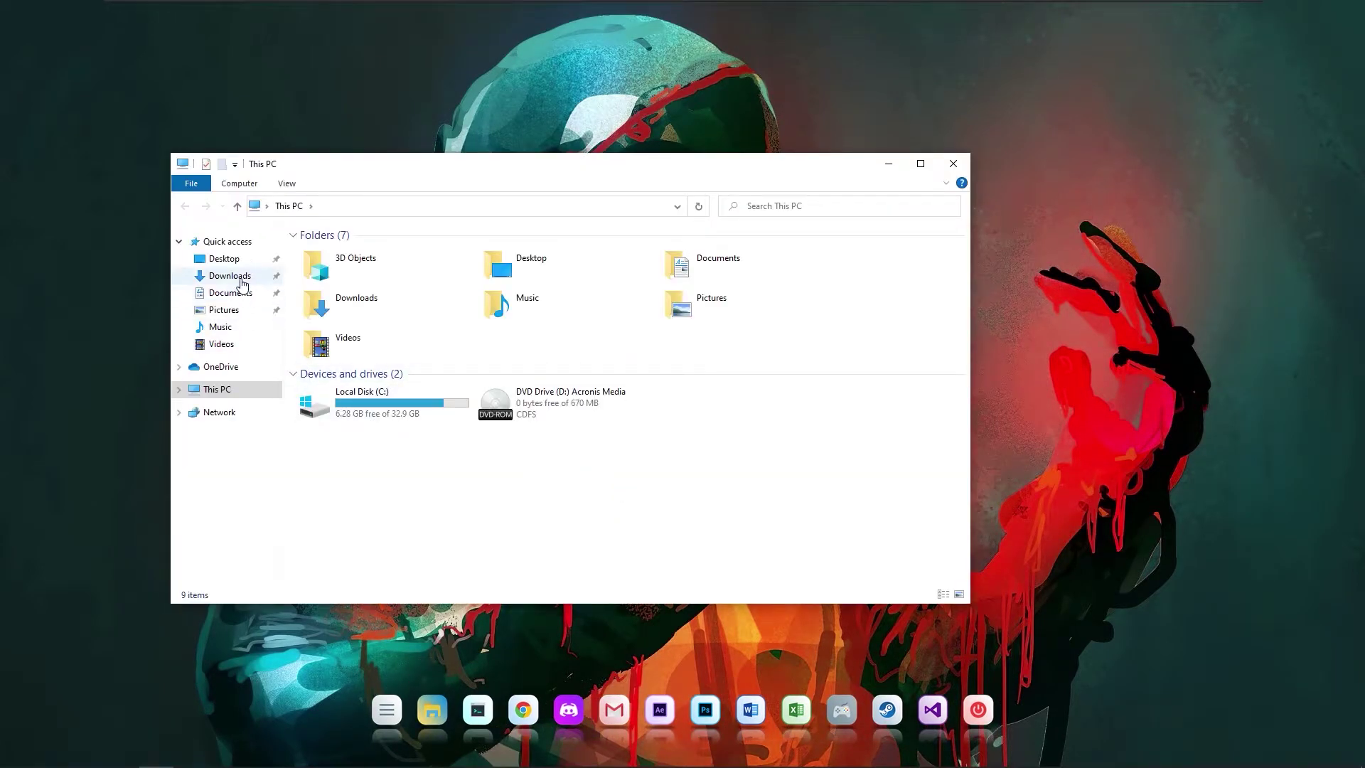
Step: Set the wallpaper image from Downloads > Aurora Nights as the desktop background and close the folder window
left_click(241, 281)
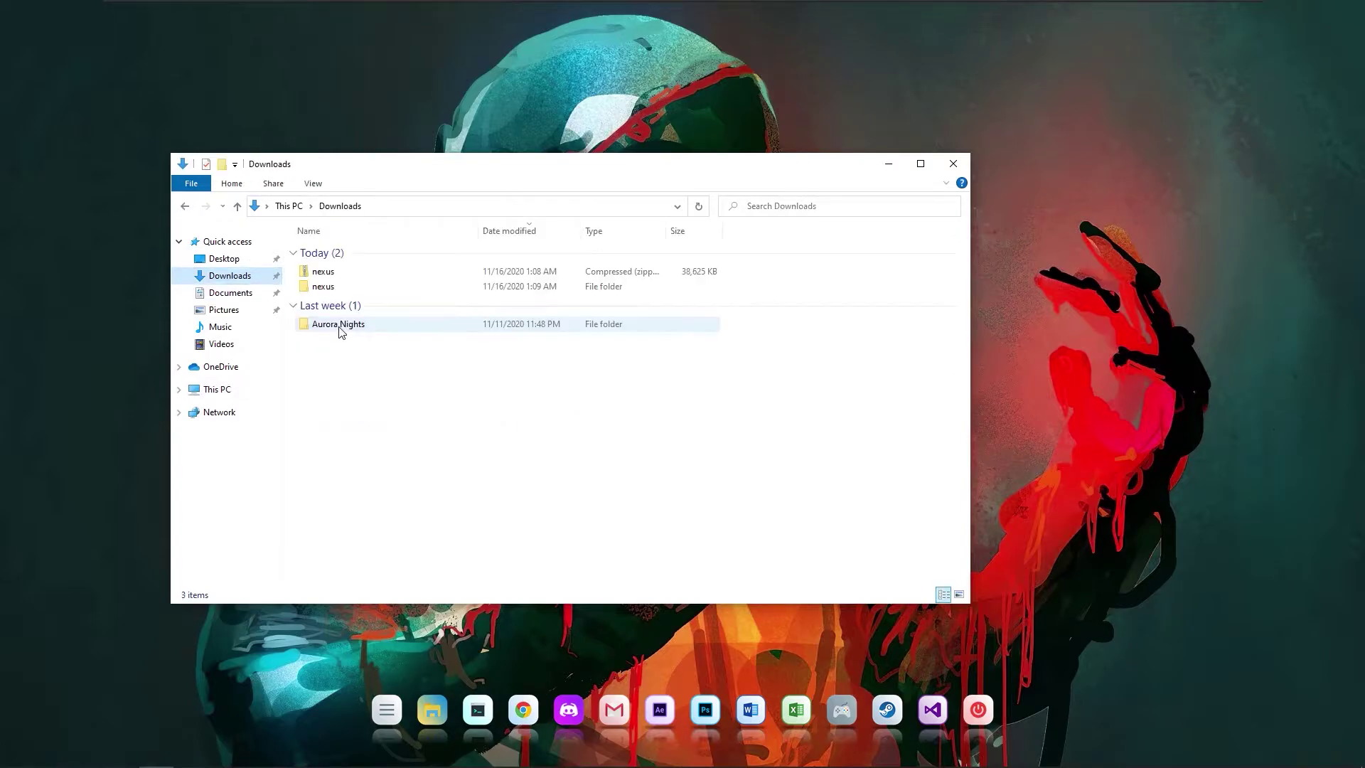
double_click(341, 327)
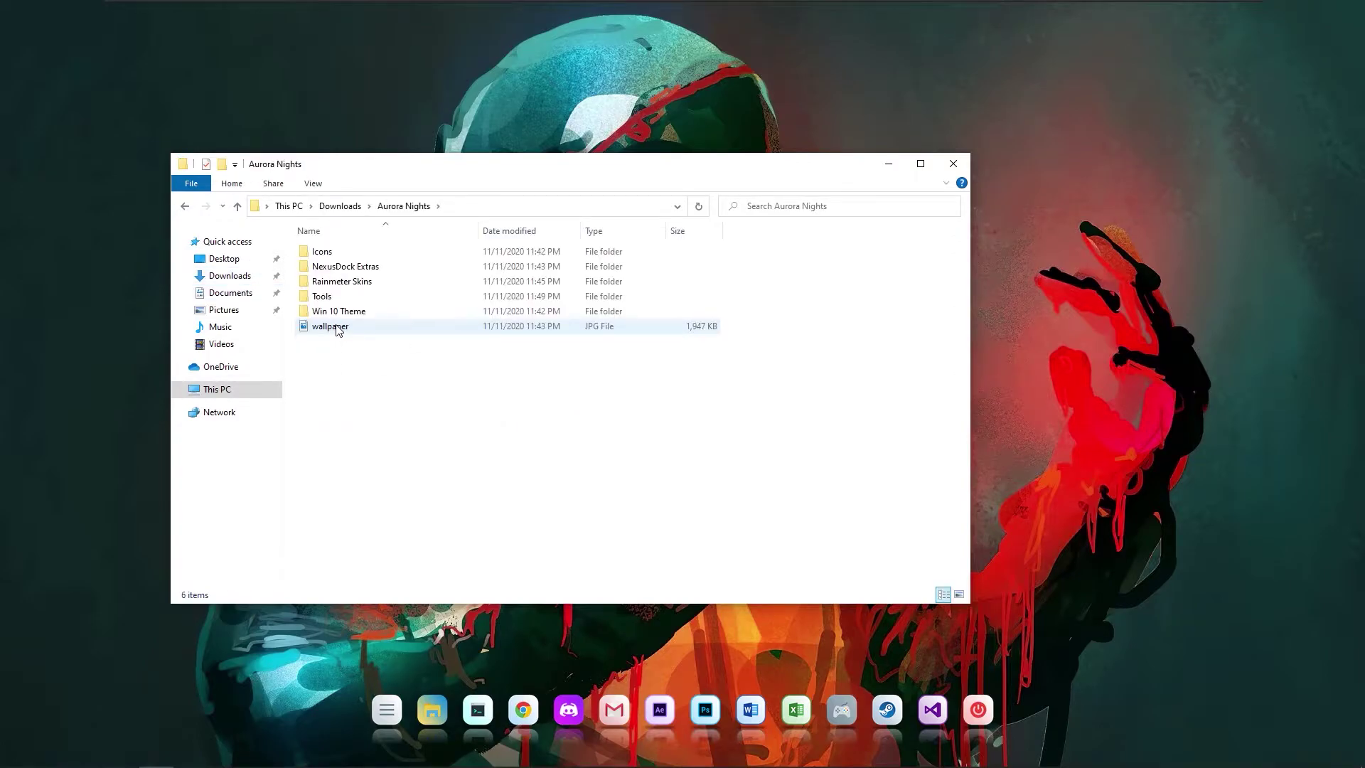
right_click(337, 328)
left_click(420, 398)
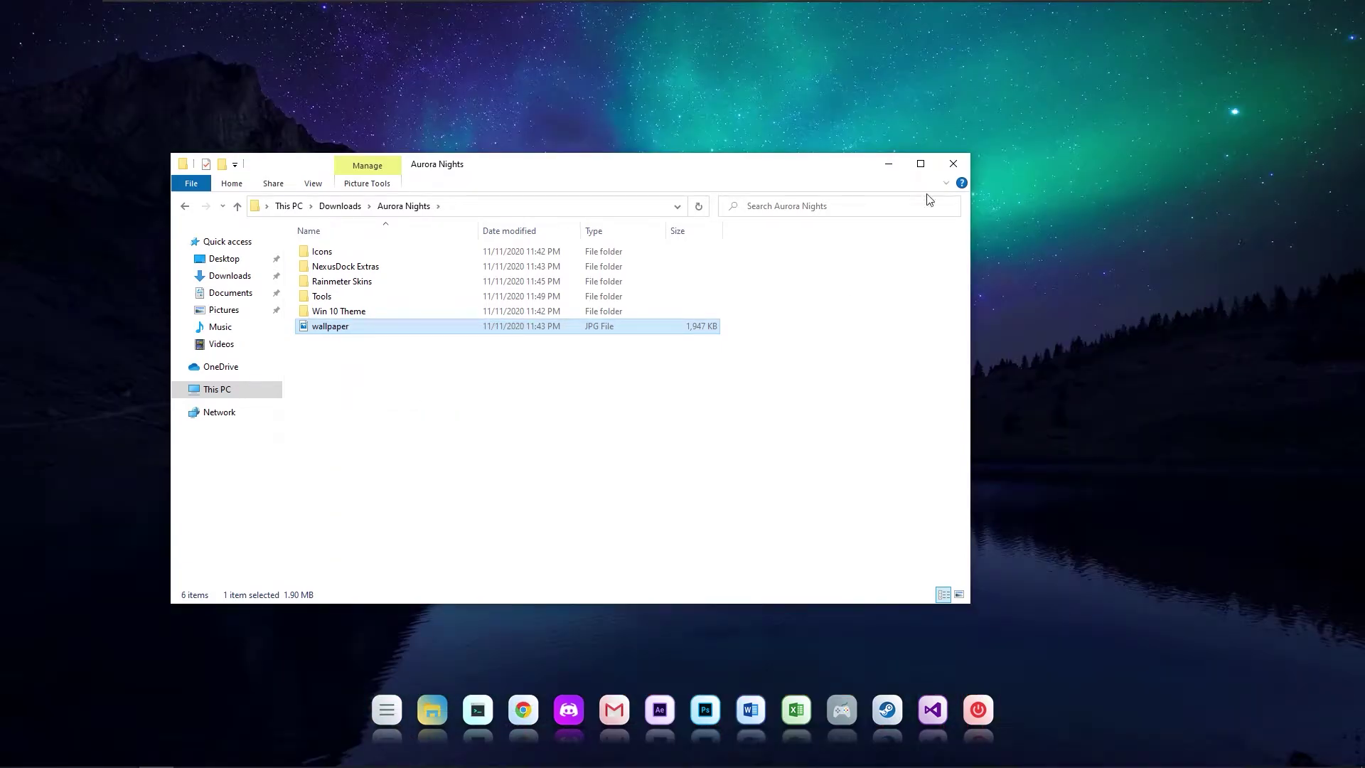
left_click(953, 164)
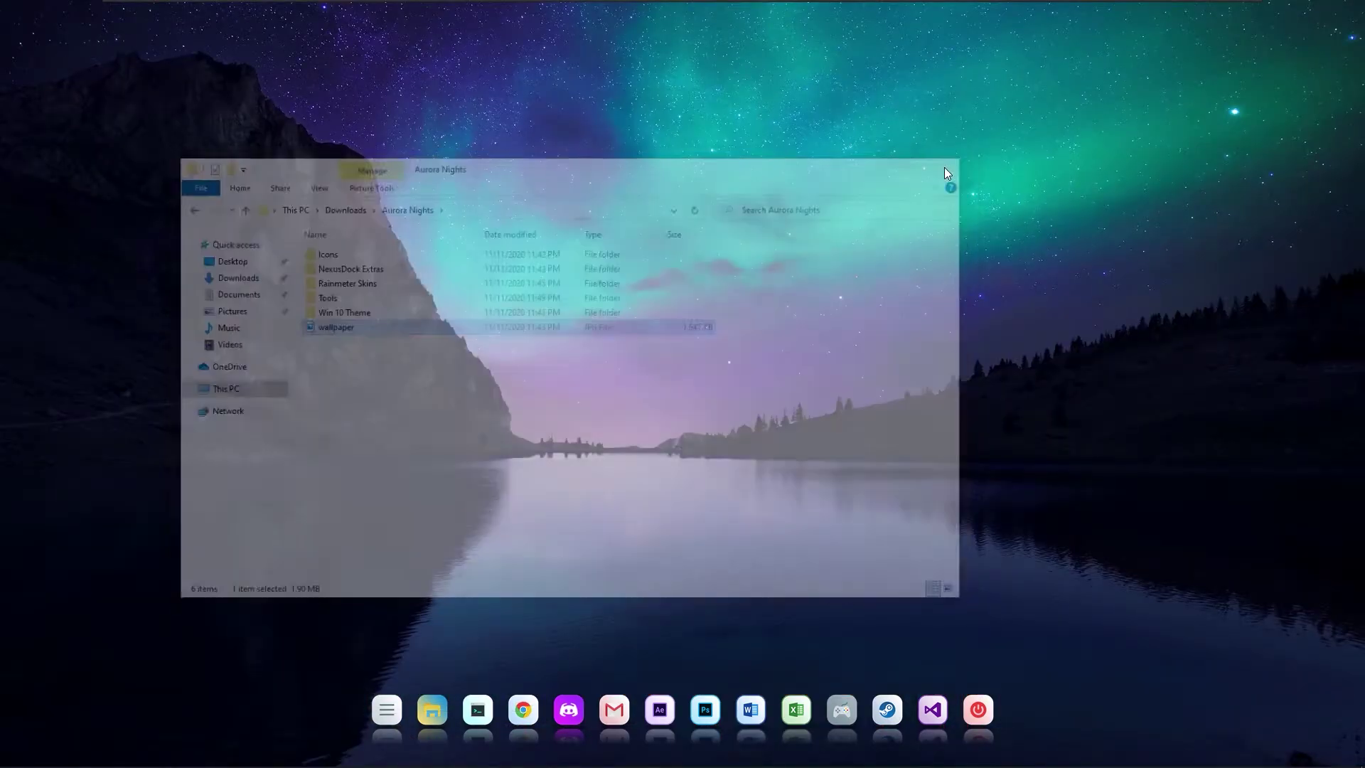
right_click(579, 545)
key("Escape")
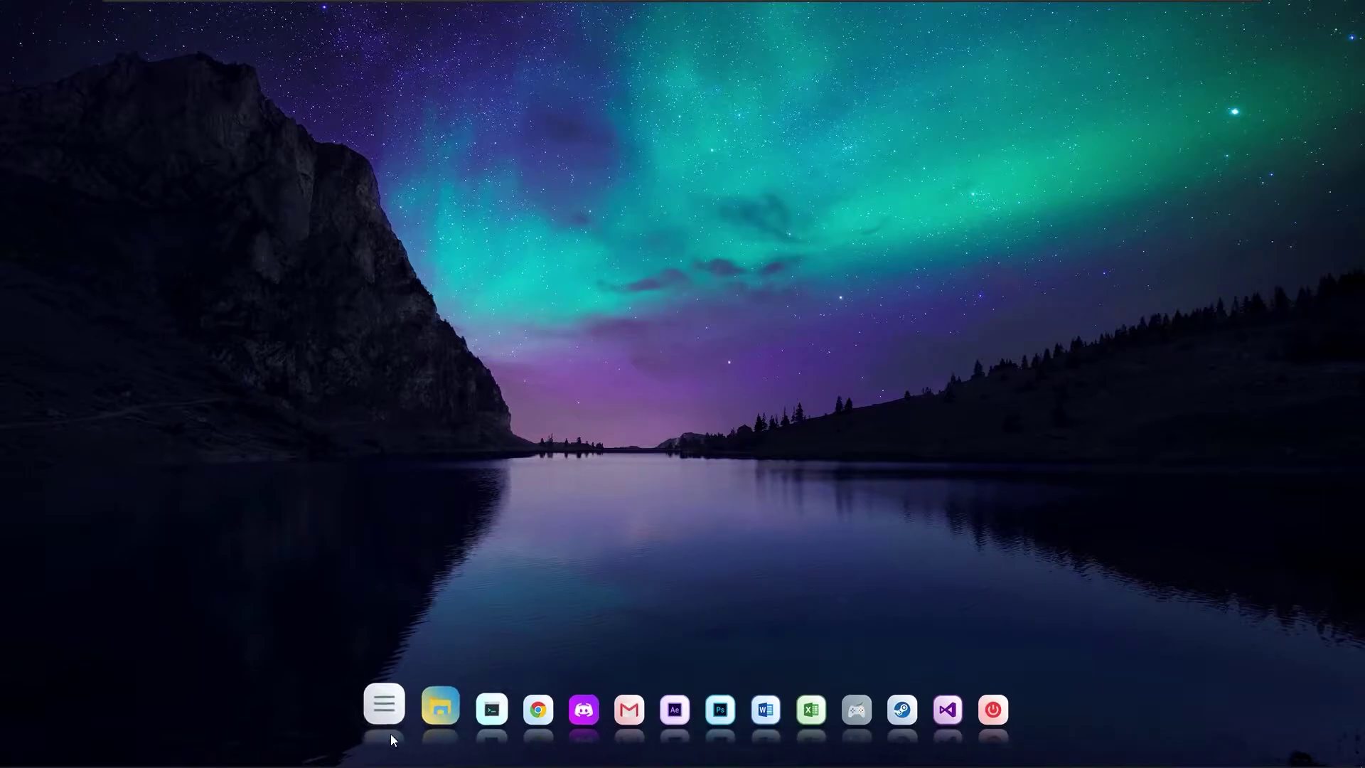
Step: Run UltraUXThemePatcher_3.8.2 from Downloads > Aurora Nights > Tools and allow it to make changes to the device
left_click(432, 710)
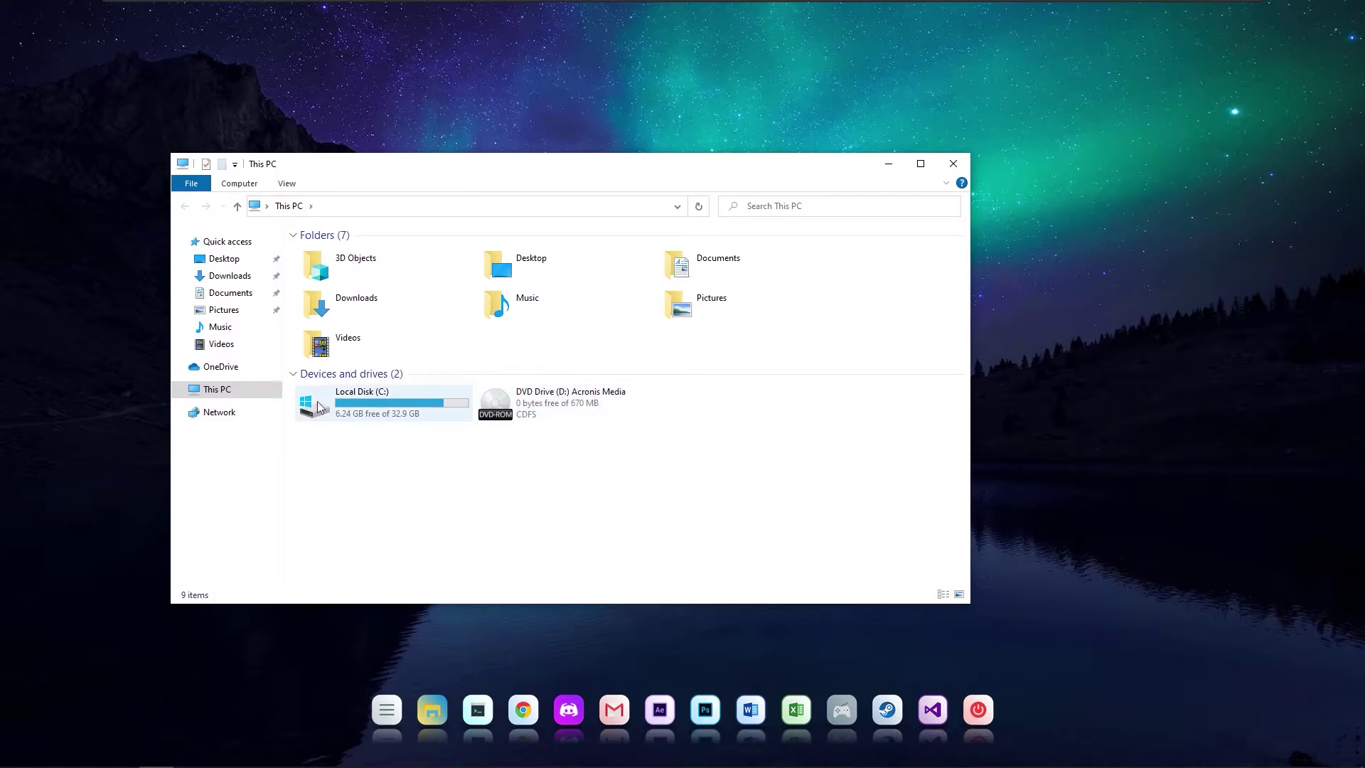
left_click(356, 403)
left_click(229, 275)
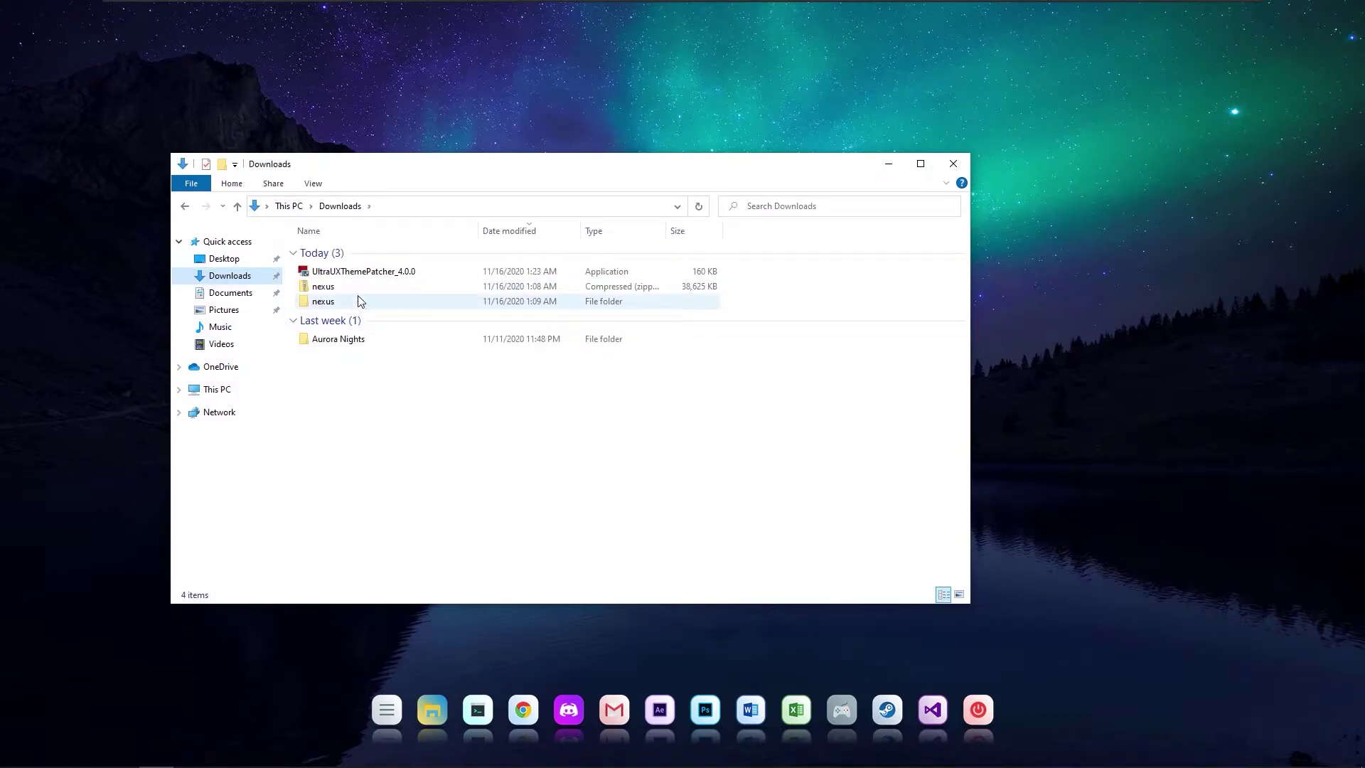
double_click(339, 342)
left_click(331, 298)
double_click(331, 299)
double_click(335, 310)
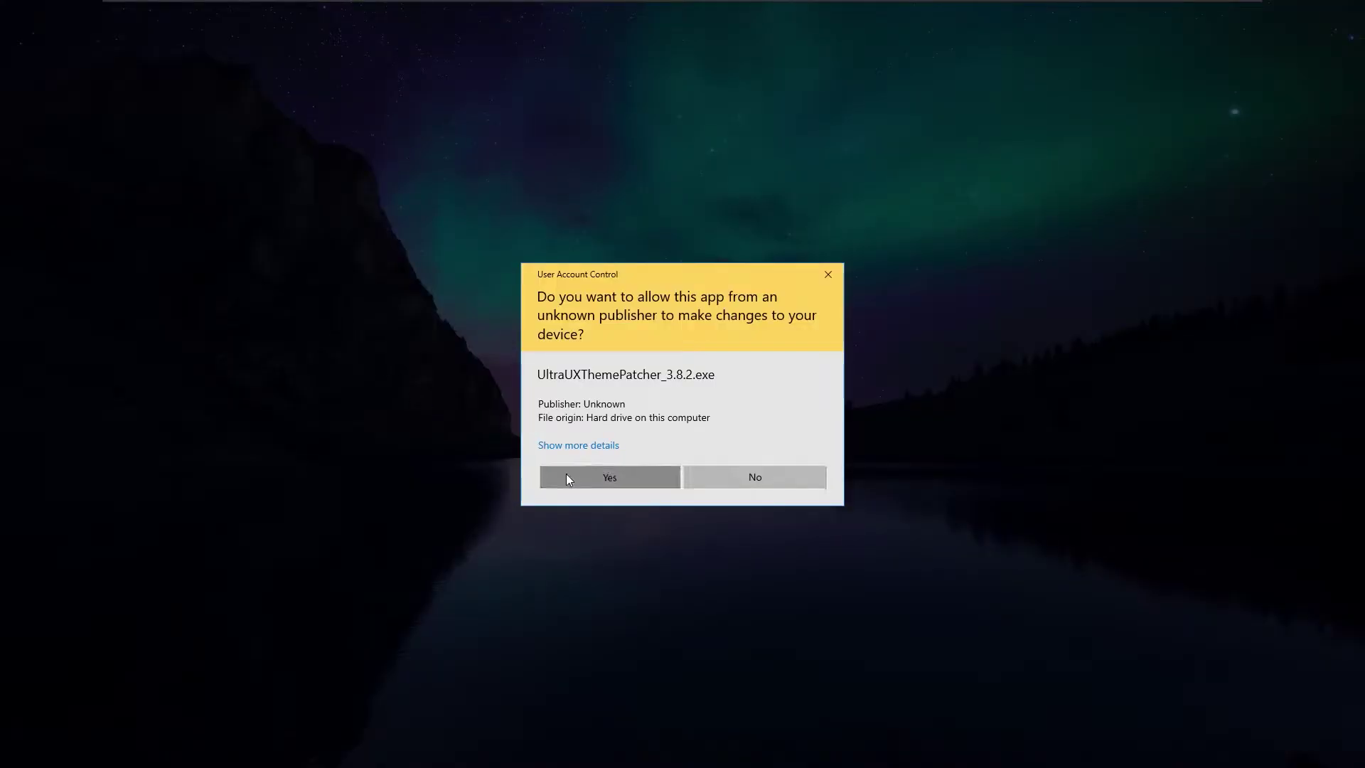
left_click(566, 474)
Step: Accept the UltraUXThemePatcher license agreement, install the patcher, and complete its setup wizard
left_click(760, 505)
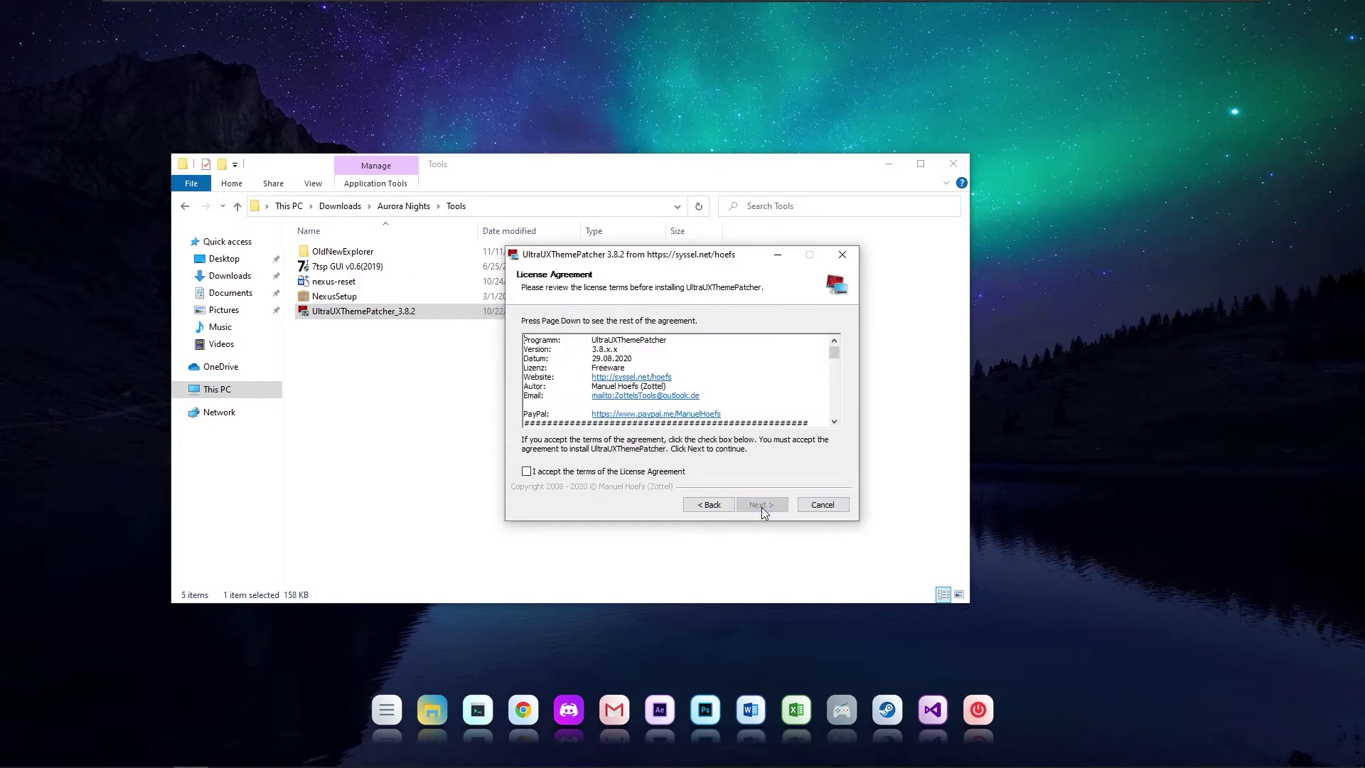
left_click(660, 472)
left_click(762, 505)
left_click(762, 506)
left_click(762, 505)
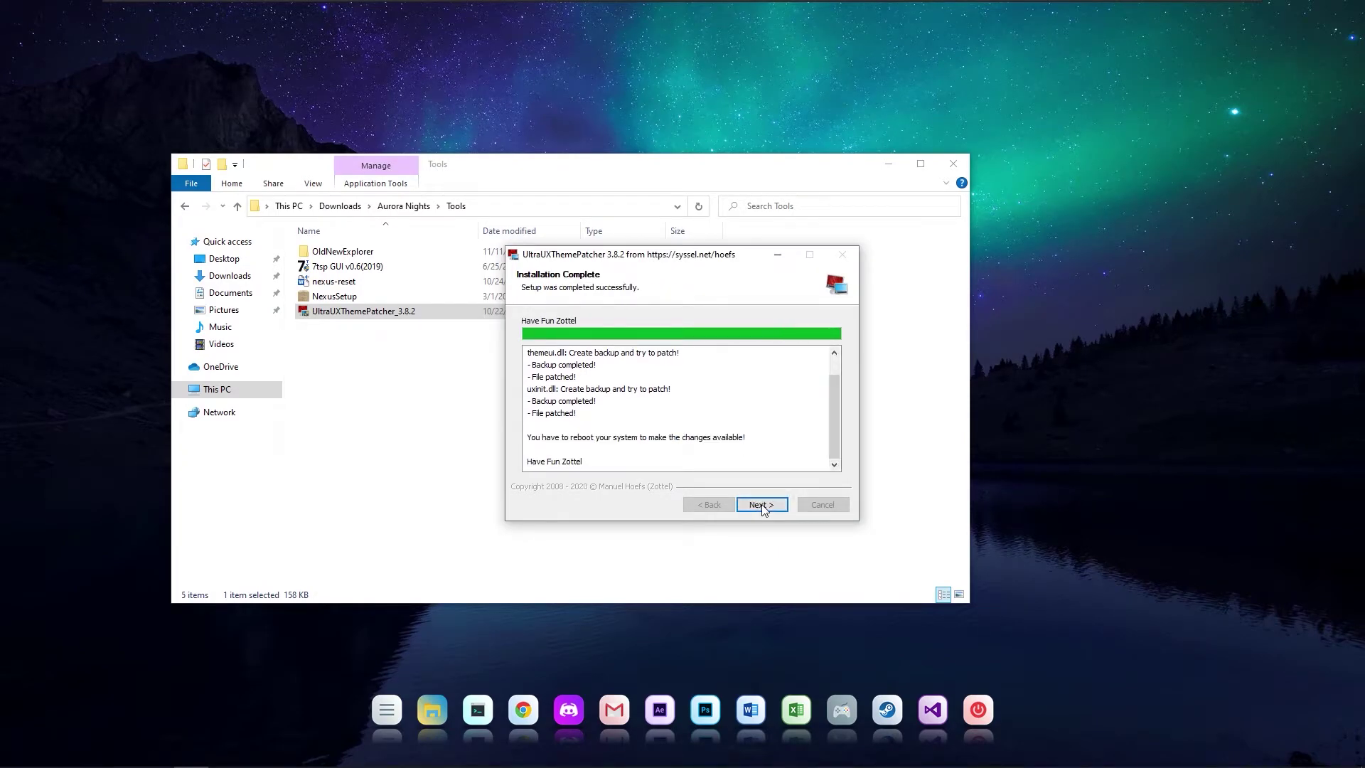
left_click(761, 505)
left_click(761, 505)
left_click(761, 504)
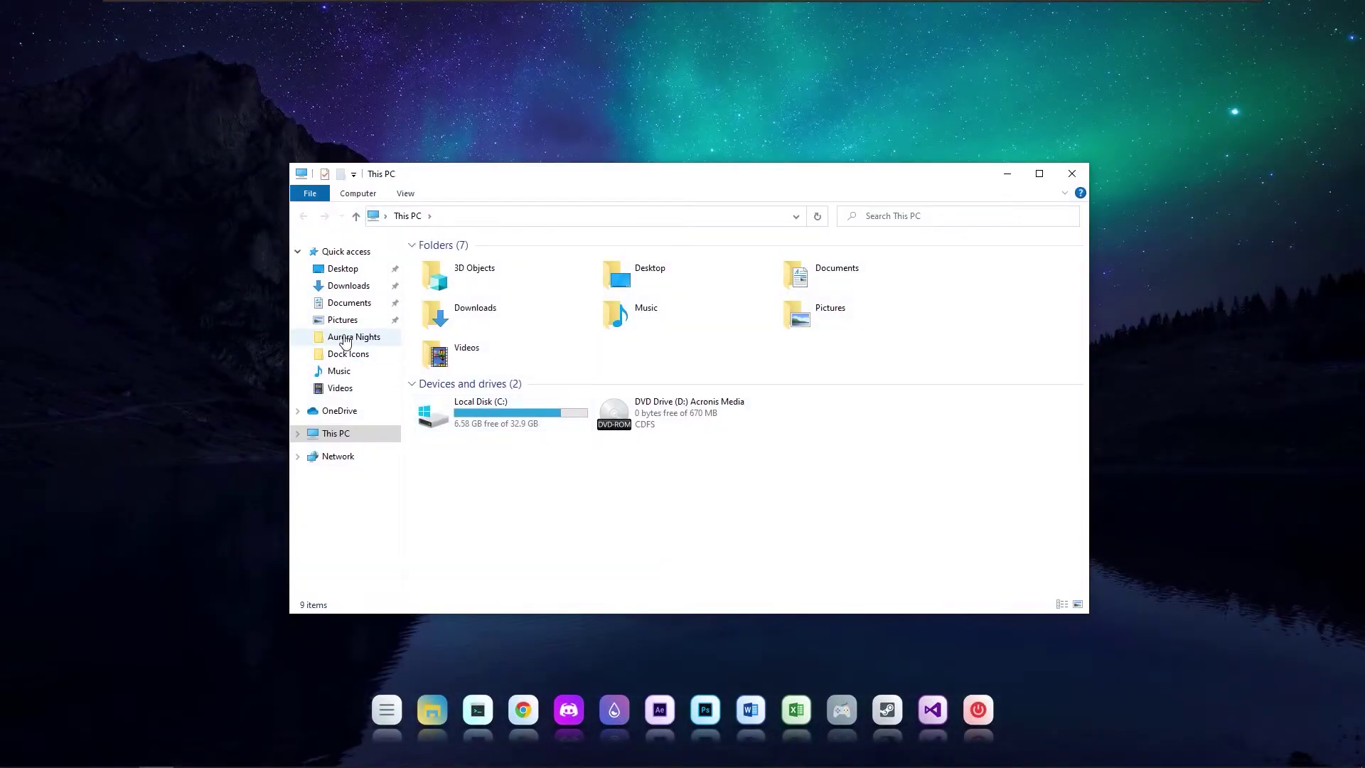
Step: Run 7tsp GUI v0.6(2019) from Aurora Nights > Tools and allow it to make changes to the device
left_click(347, 339)
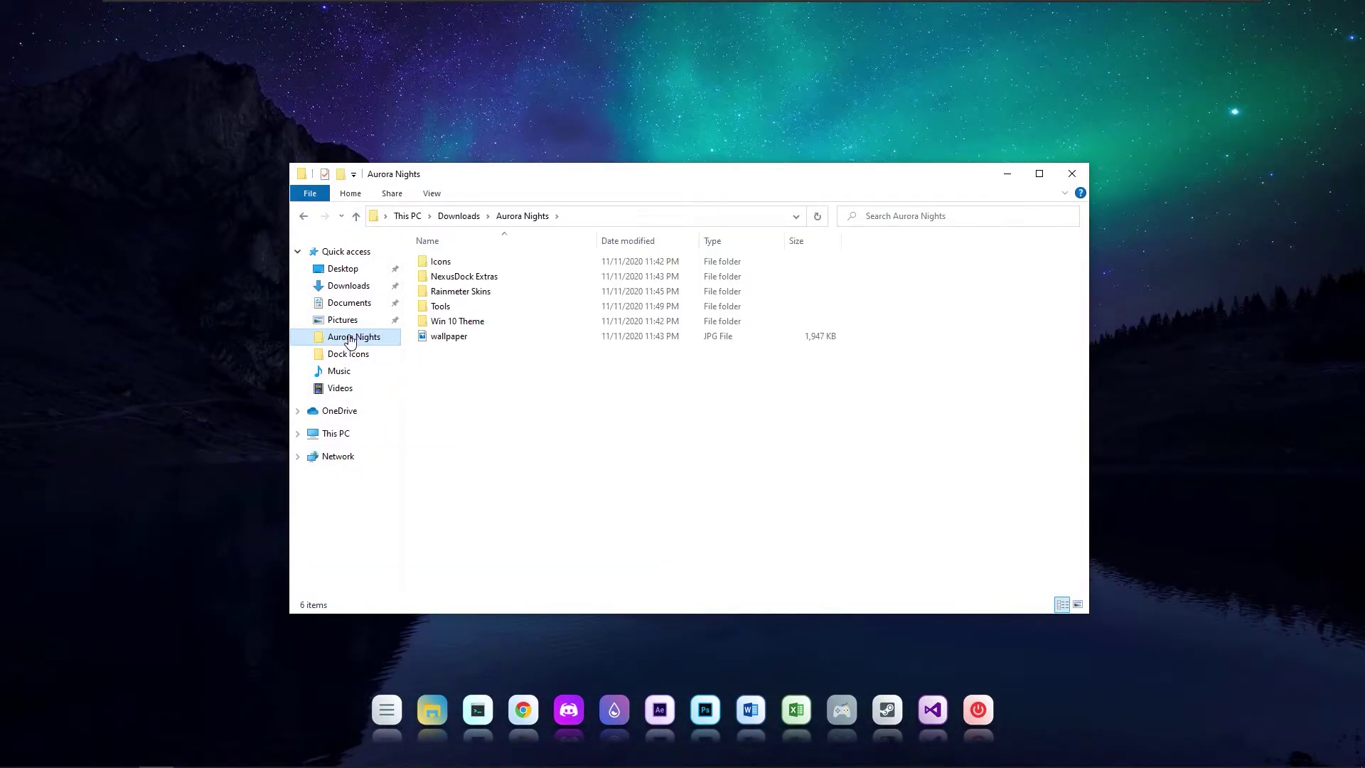
double_click(440, 306)
double_click(464, 277)
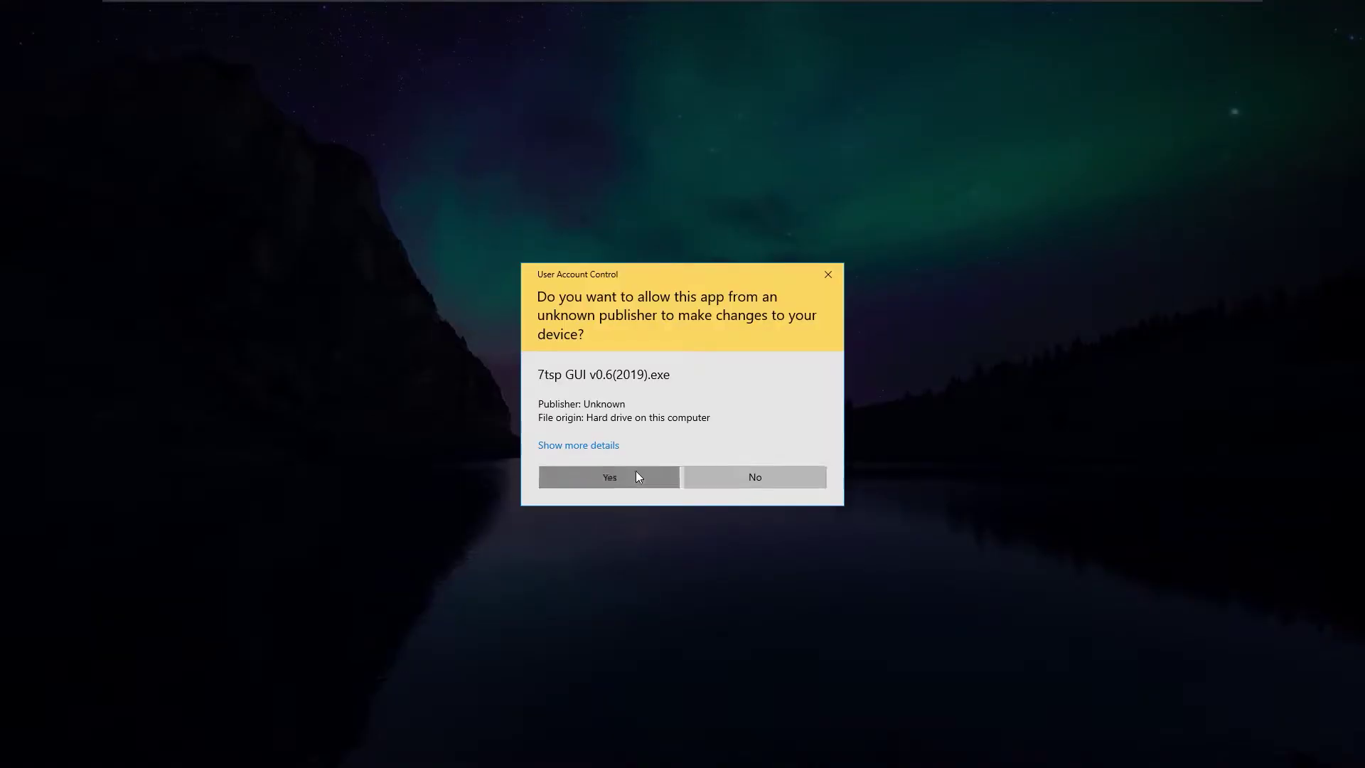
left_click(636, 473)
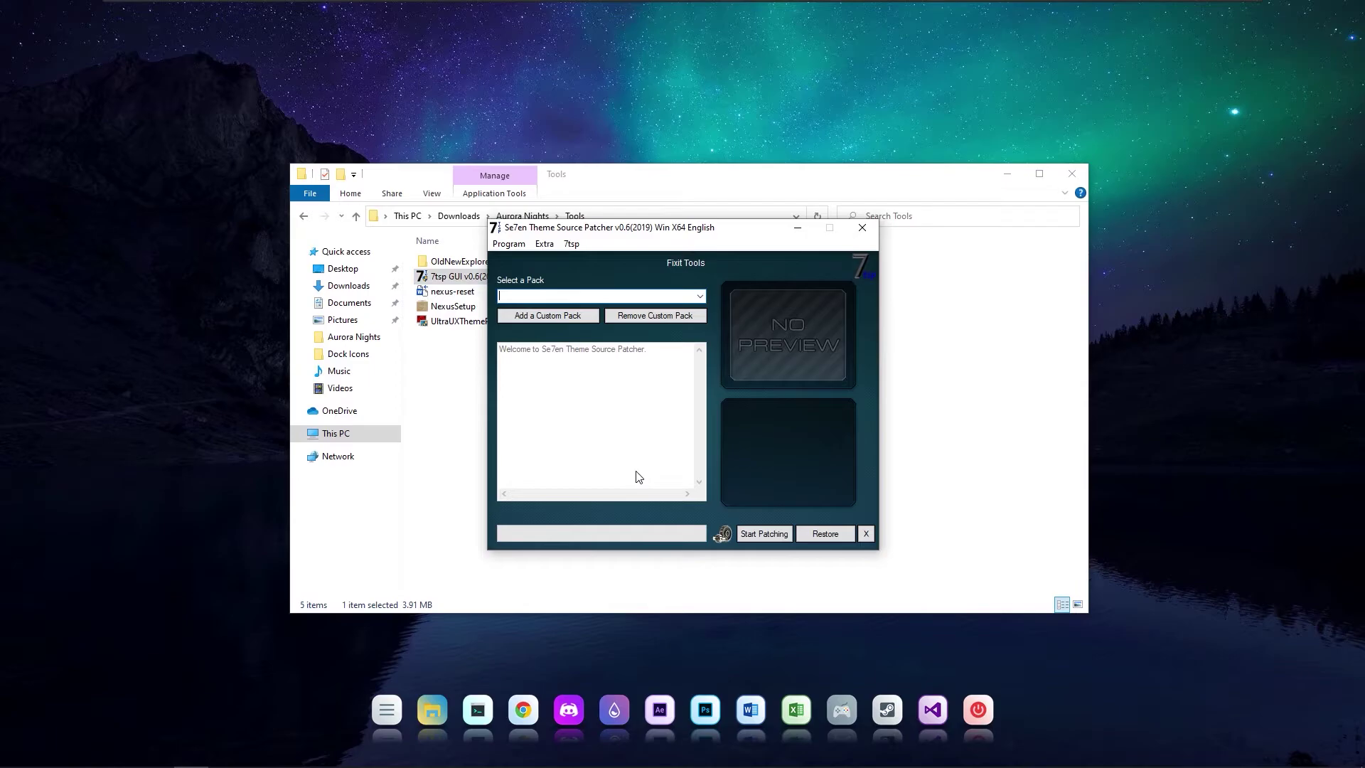
Step: Add the custom pack 7TSP Eyecandy.7z from Aurora Nights > Icons and patch the system icons with it
left_click(570, 318)
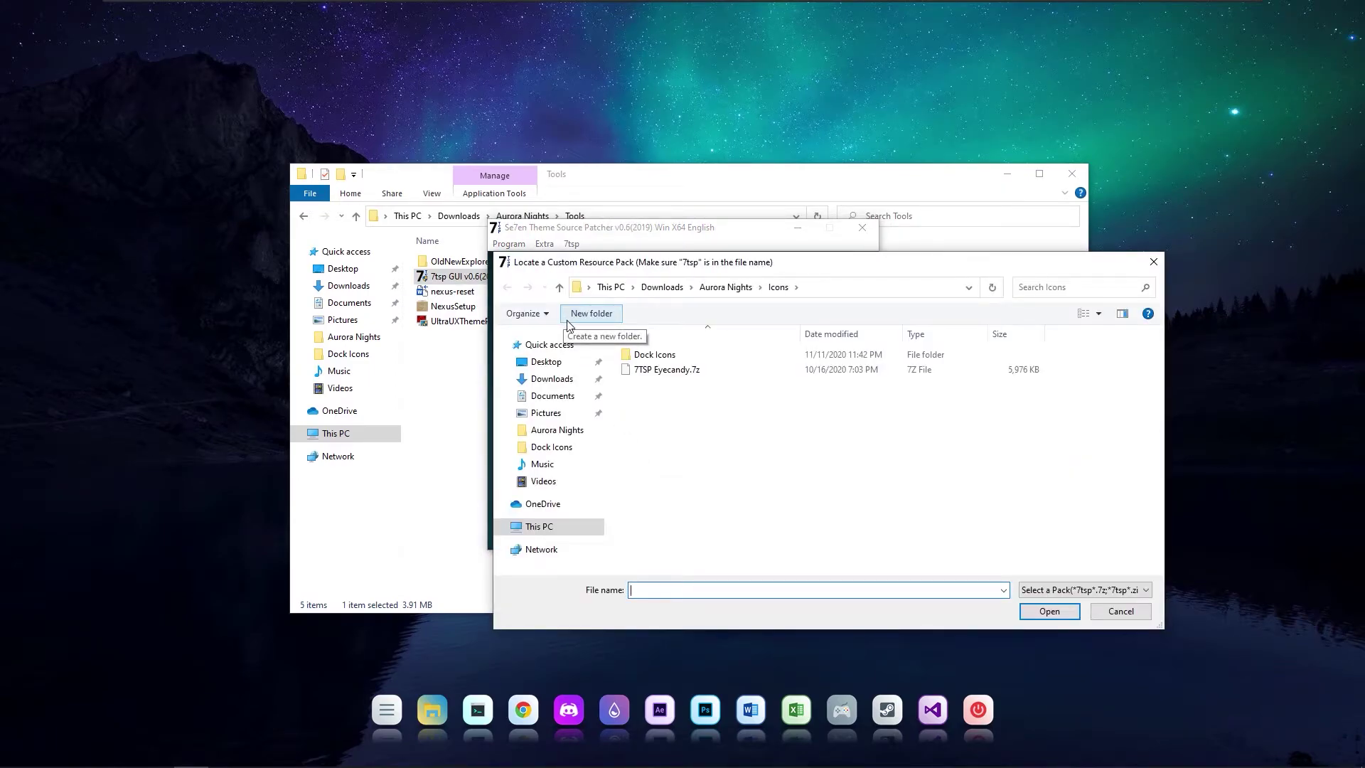
double_click(667, 370)
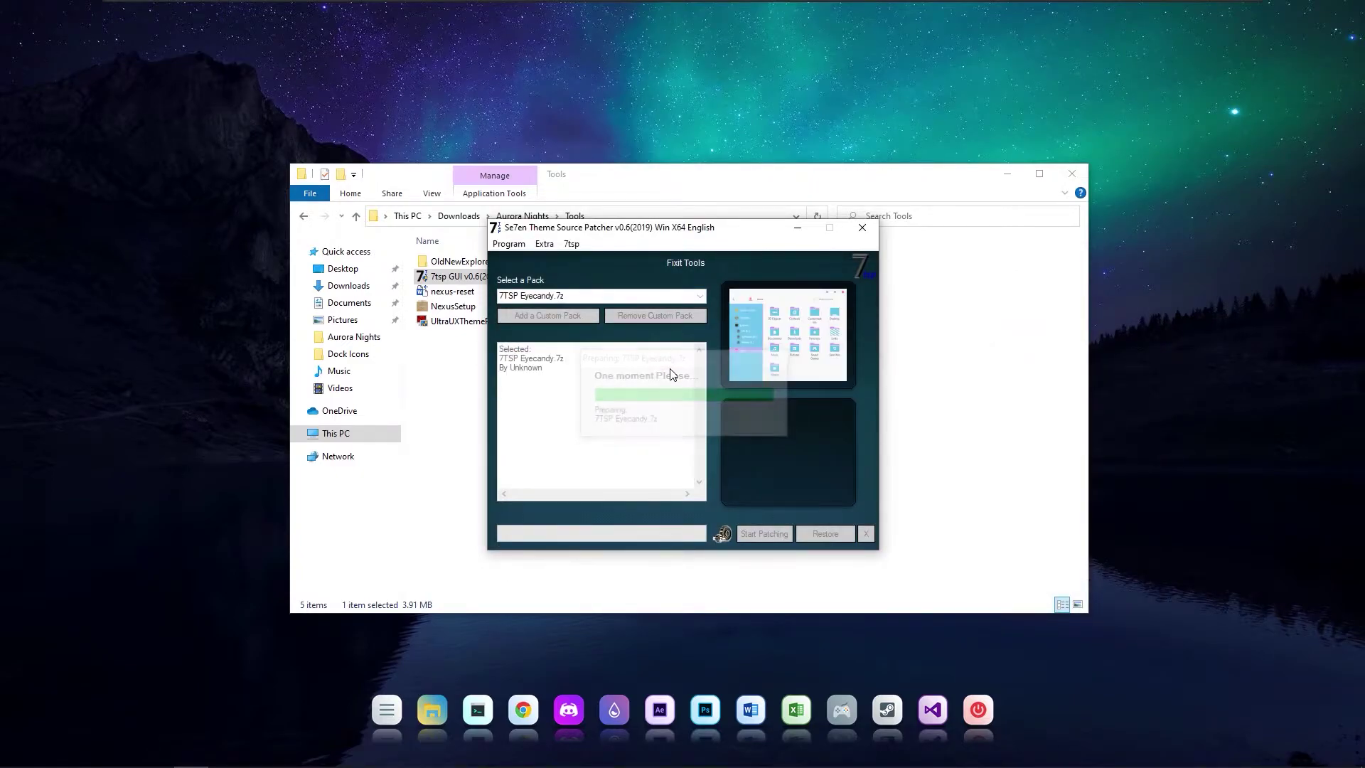
left_click(1072, 173)
left_click(761, 534)
left_click(680, 465)
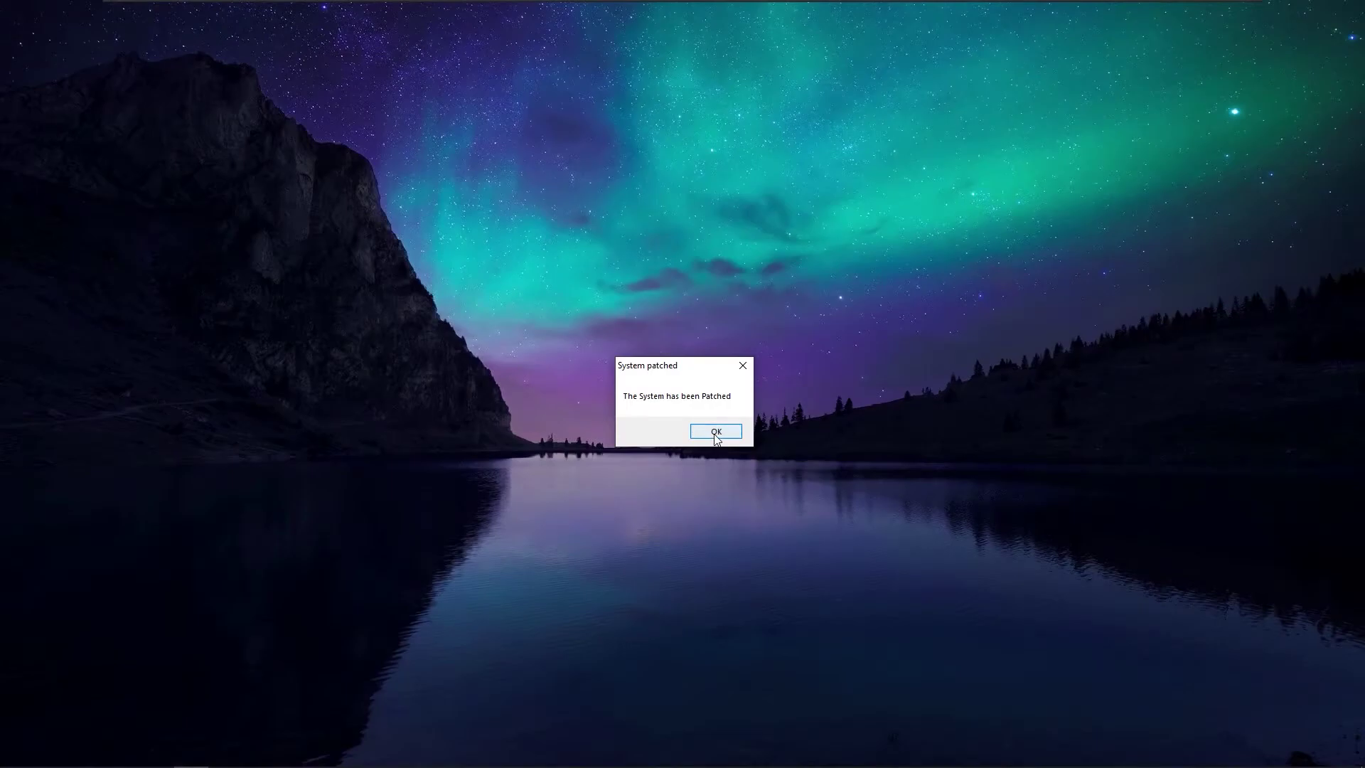
left_click(716, 430)
Step: Copy the Joyful Desktop NT folder and all theme files from Aurora Nights > Win 10 Theme
left_click(430, 718)
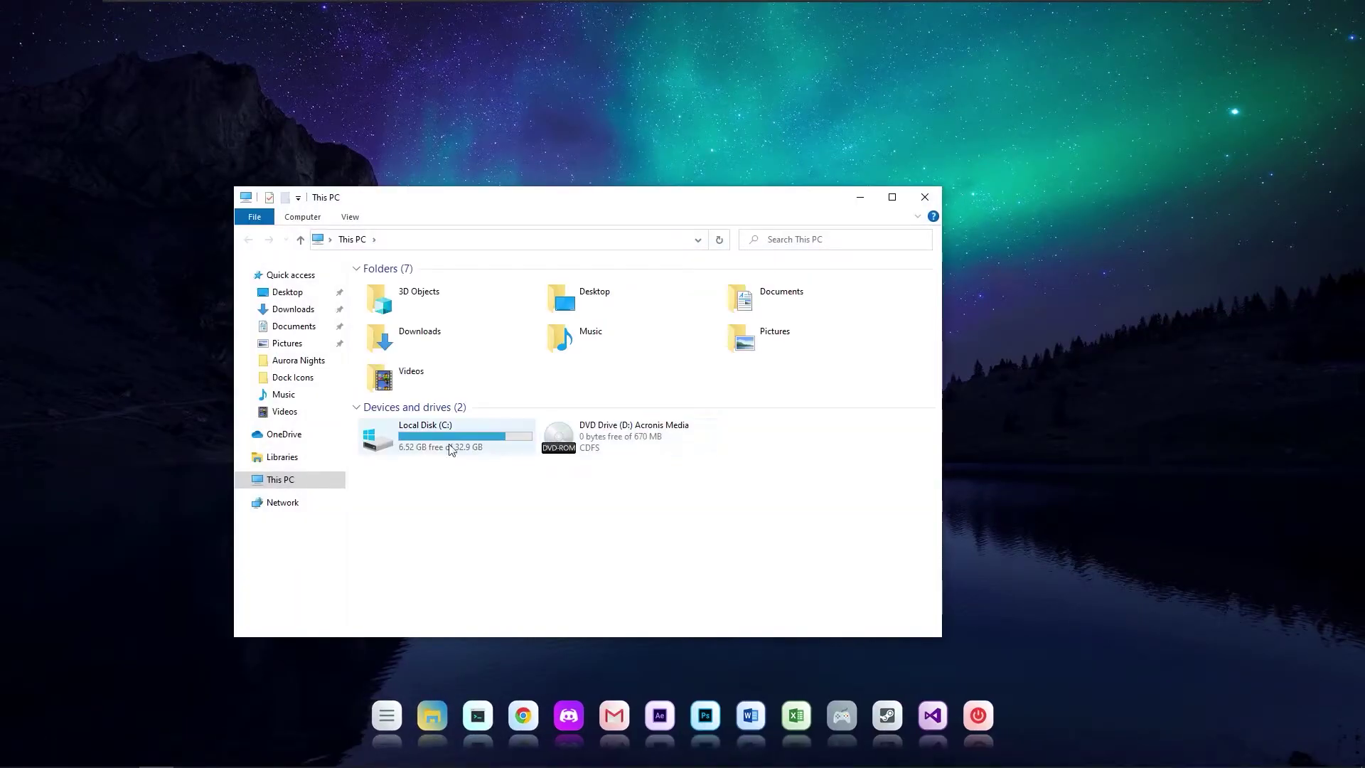
left_click(304, 362)
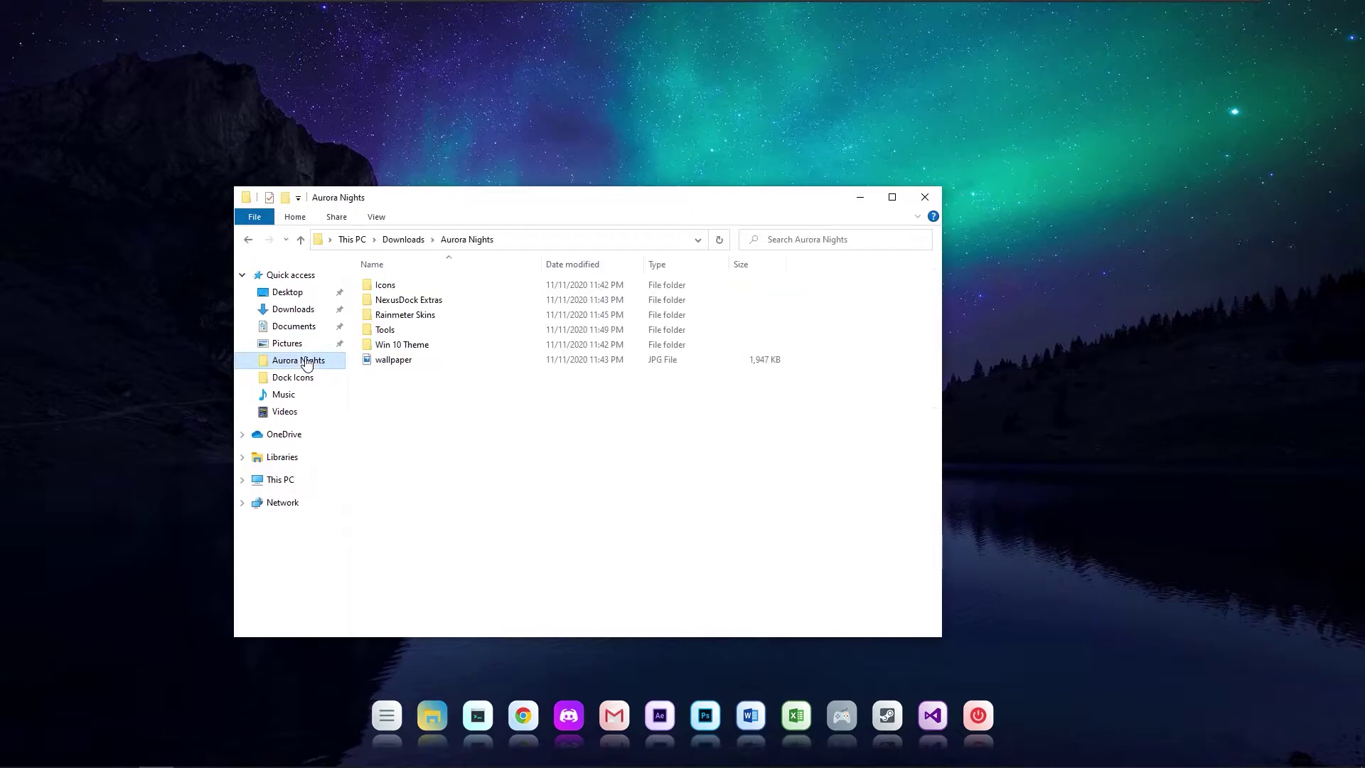
double_click(402, 346)
left_click_drag(418, 366, 415, 286)
right_click(414, 286)
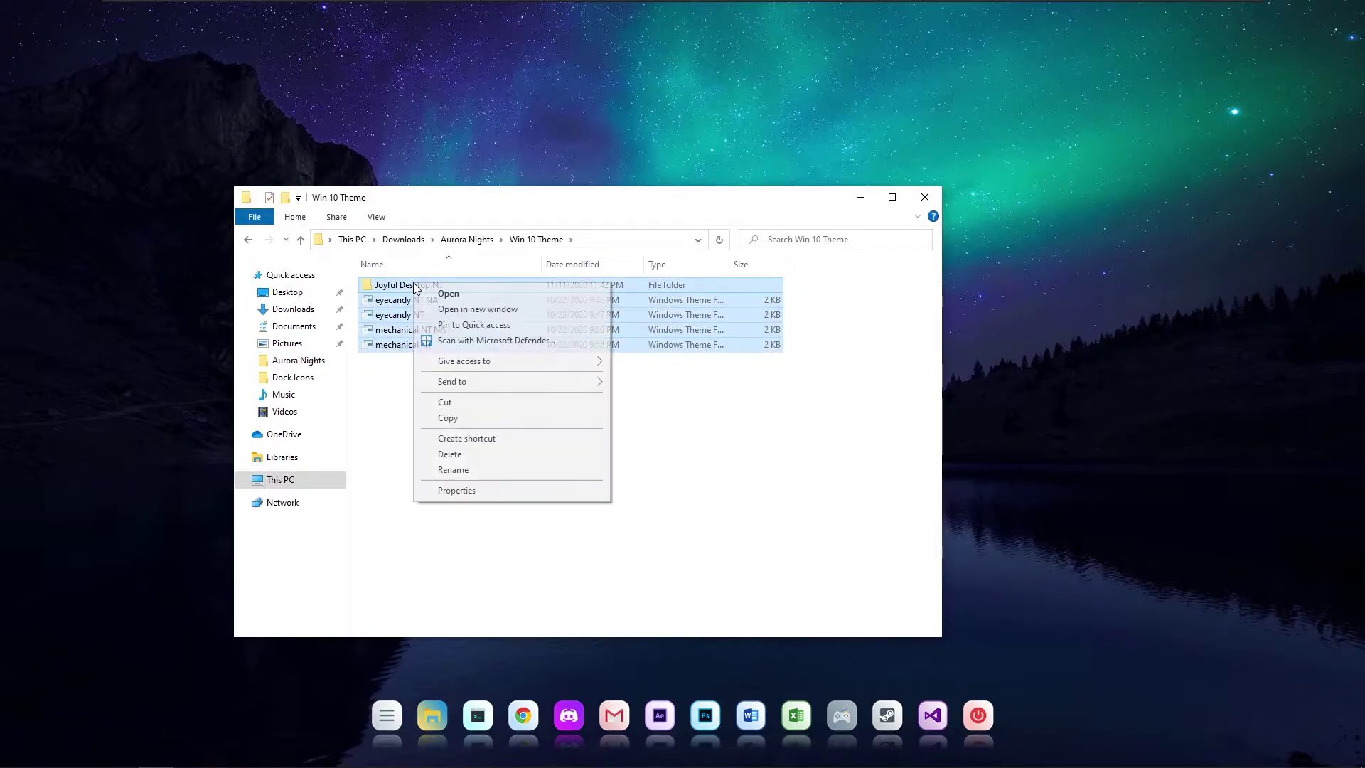
left_click(469, 418)
Step: Paste the copied theme items into C:\Windows\Resources\Themes, replacing the files with the same names, and close the folder window
left_click(302, 480)
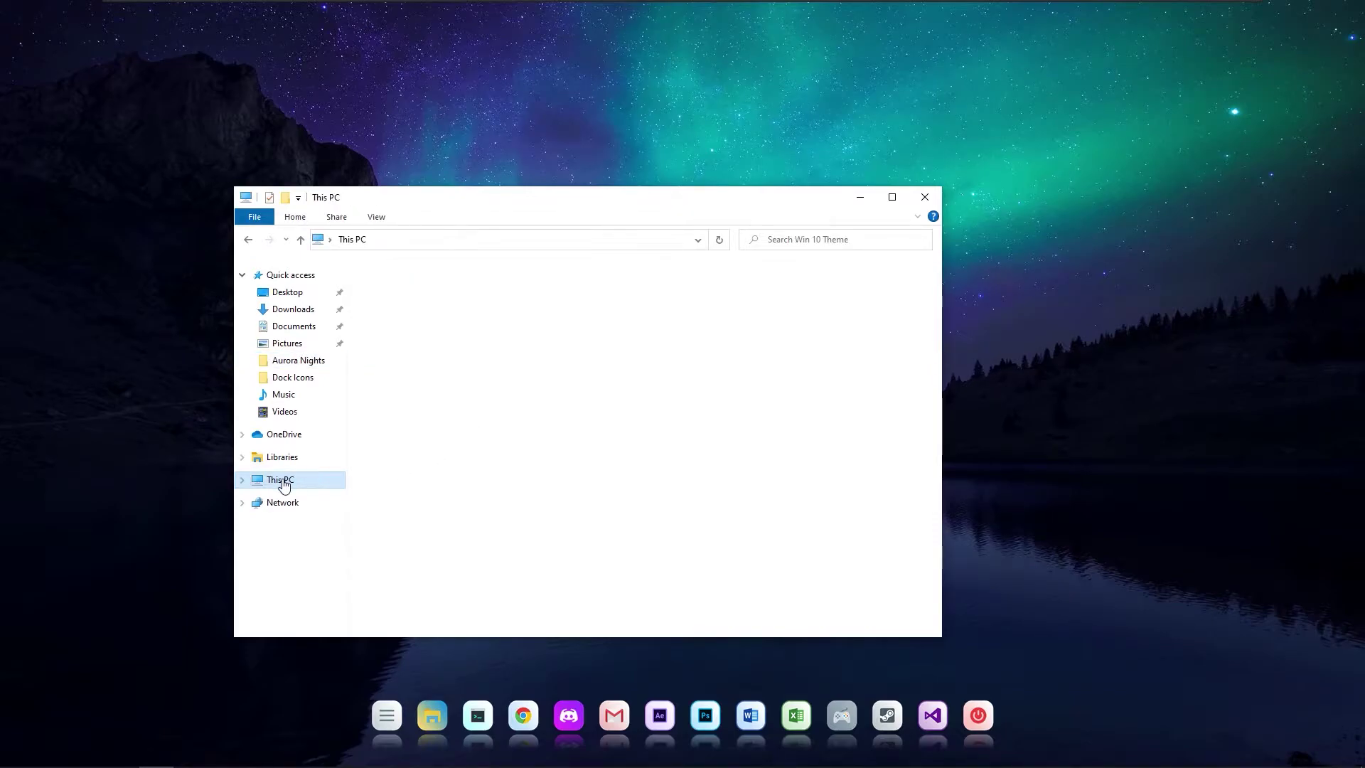
double_click(430, 436)
double_click(401, 349)
scroll(411, 552, "down", 2)
scroll(411, 551, "down", 8)
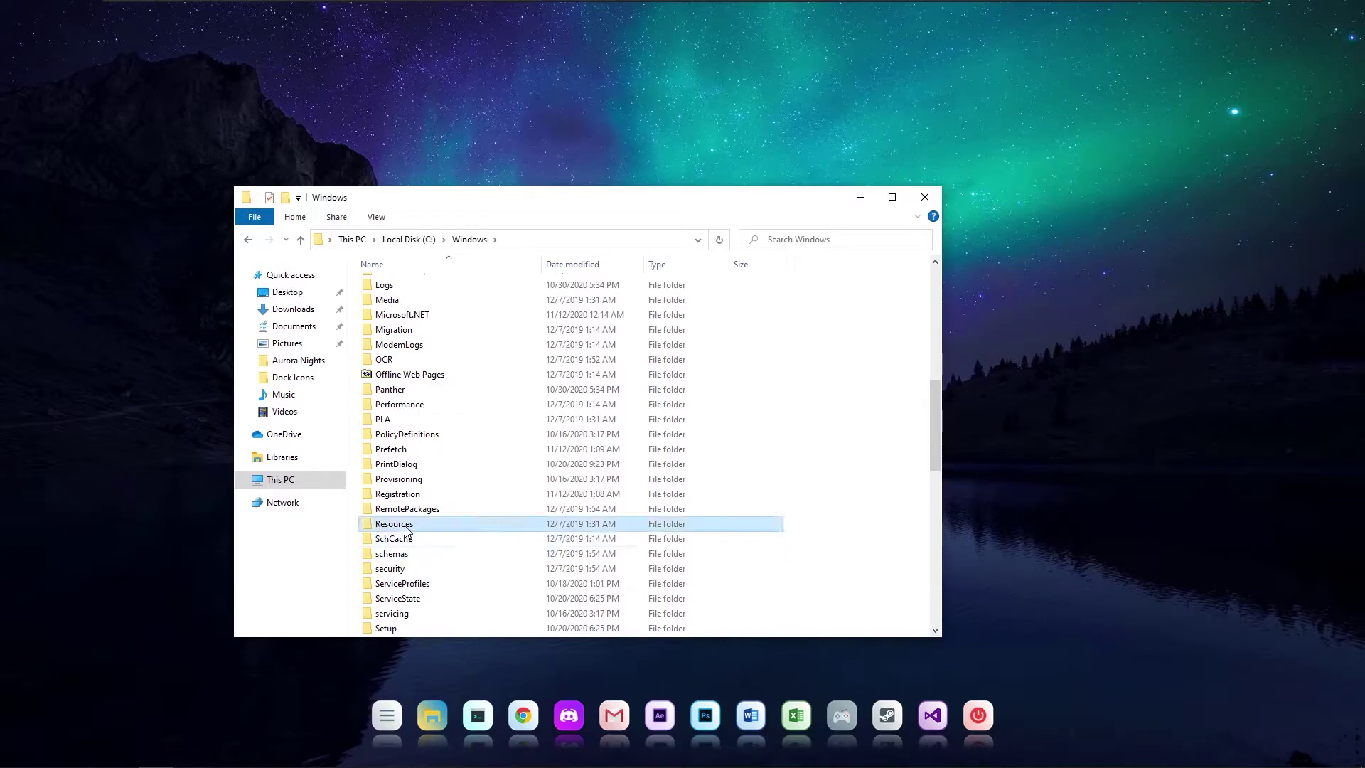
double_click(396, 523)
double_click(394, 302)
right_click(441, 455)
left_click(473, 550)
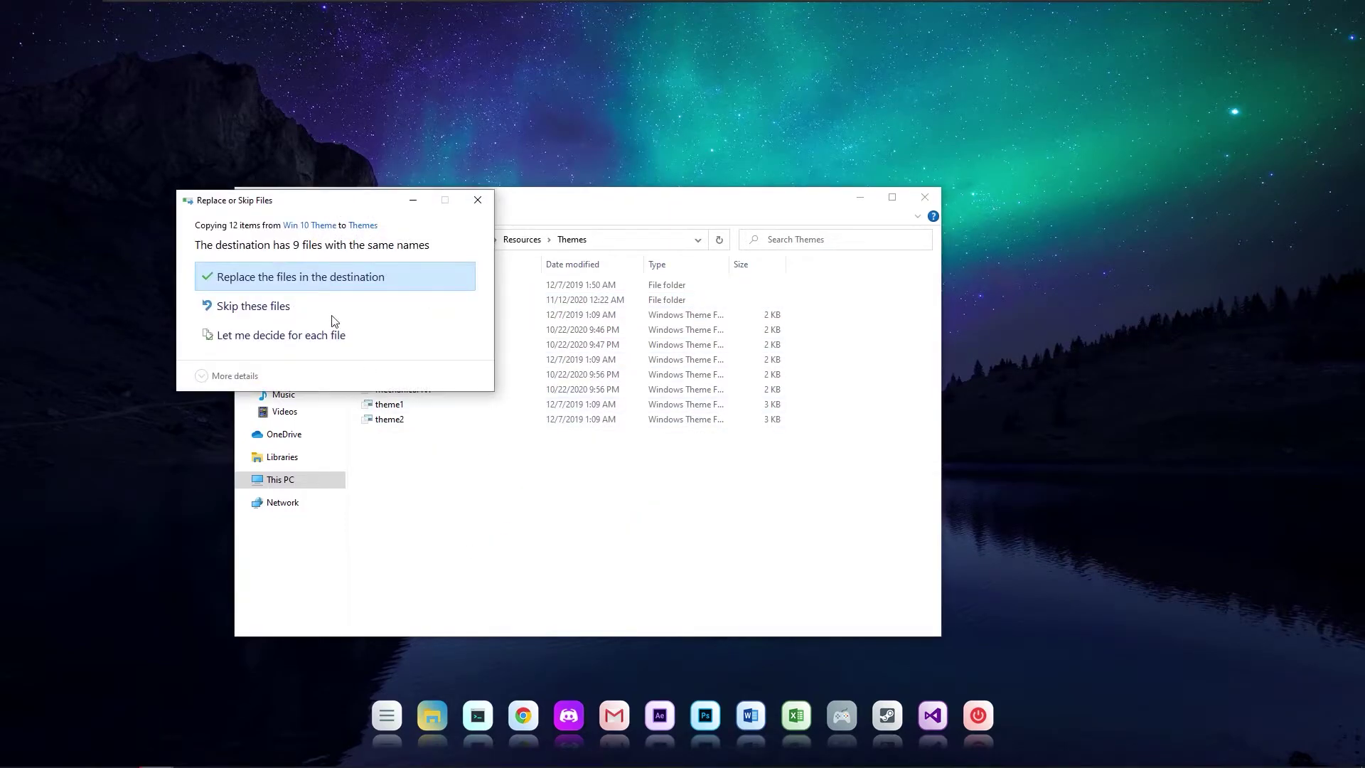
left_click(318, 276)
key("Return")
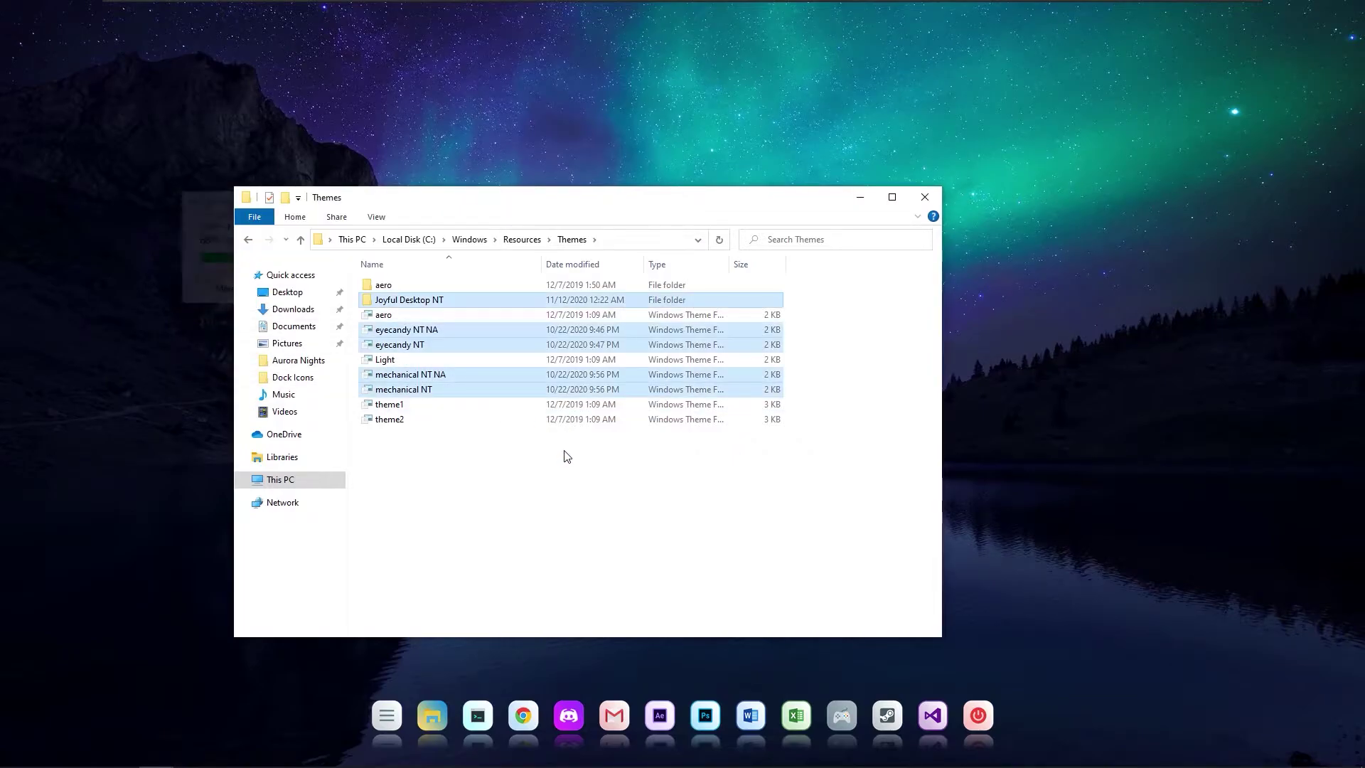
left_click(926, 199)
Step: Apply the eyecandy theme in the desktop's Personalization theme settings
right_click(794, 237)
left_click(881, 382)
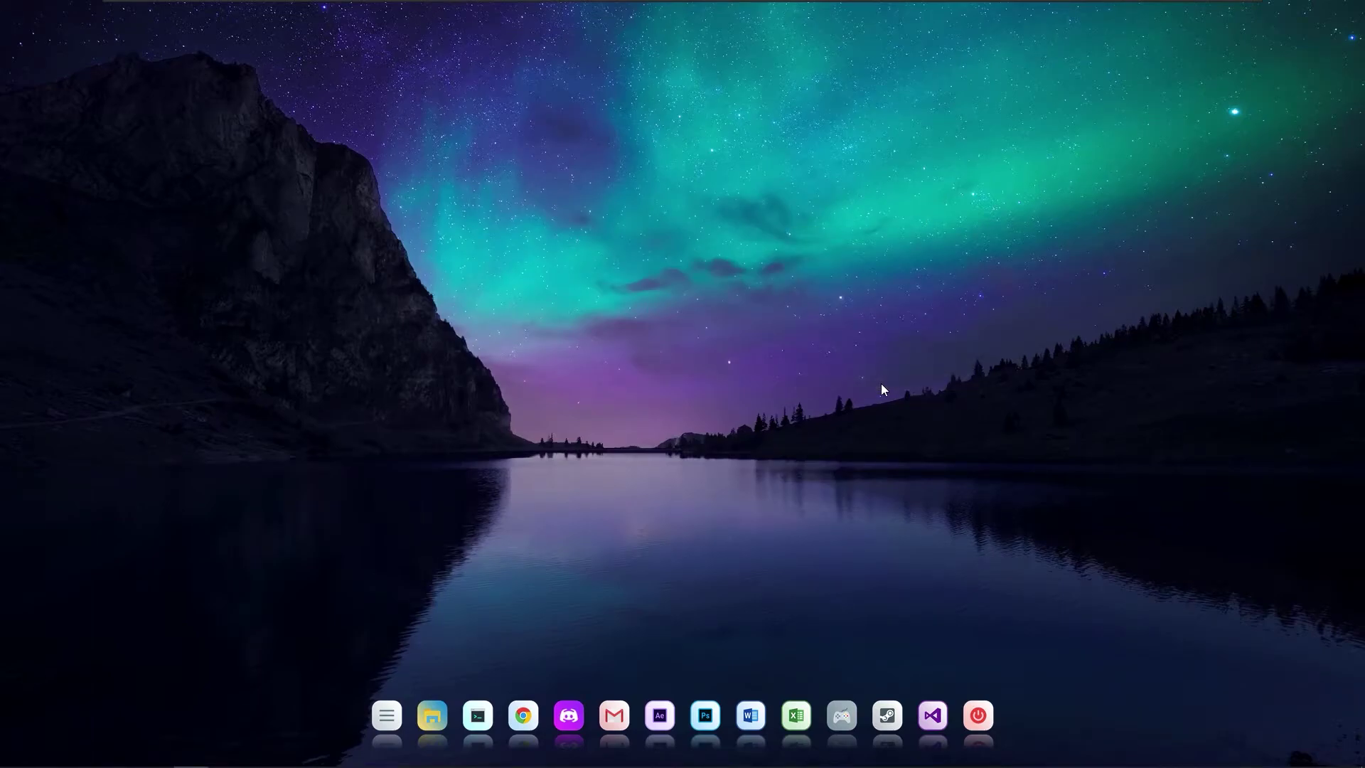
left_click_drag(1028, 153, 950, 125)
left_click(744, 372)
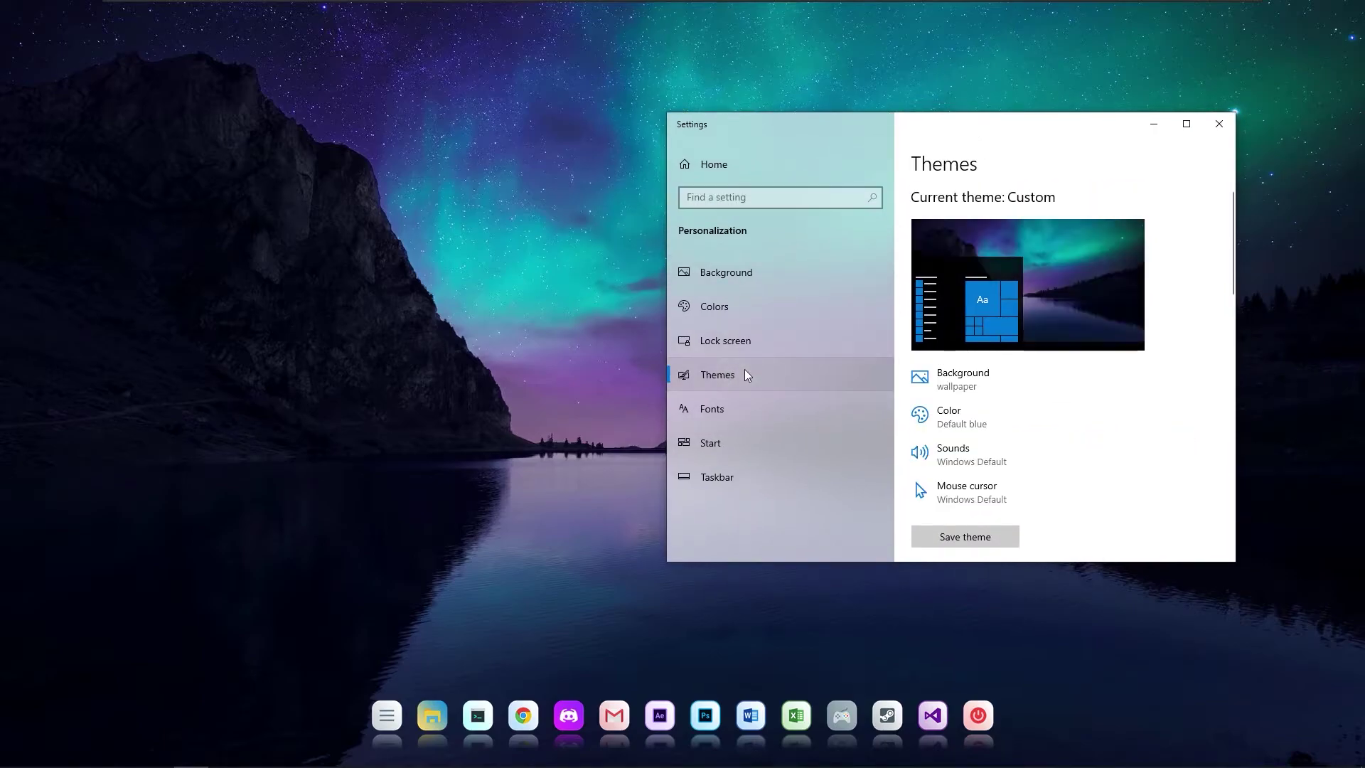
scroll(1103, 405, "down", 10)
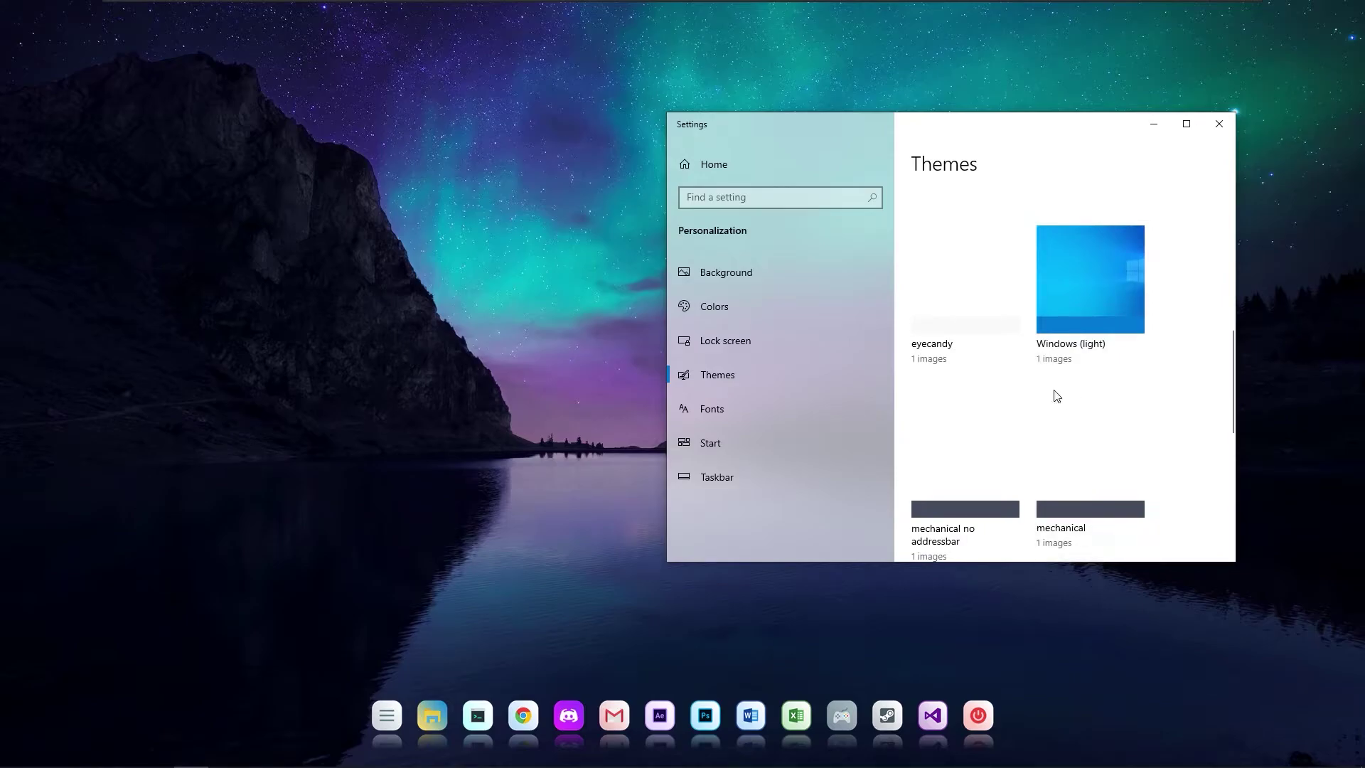
left_click(971, 299)
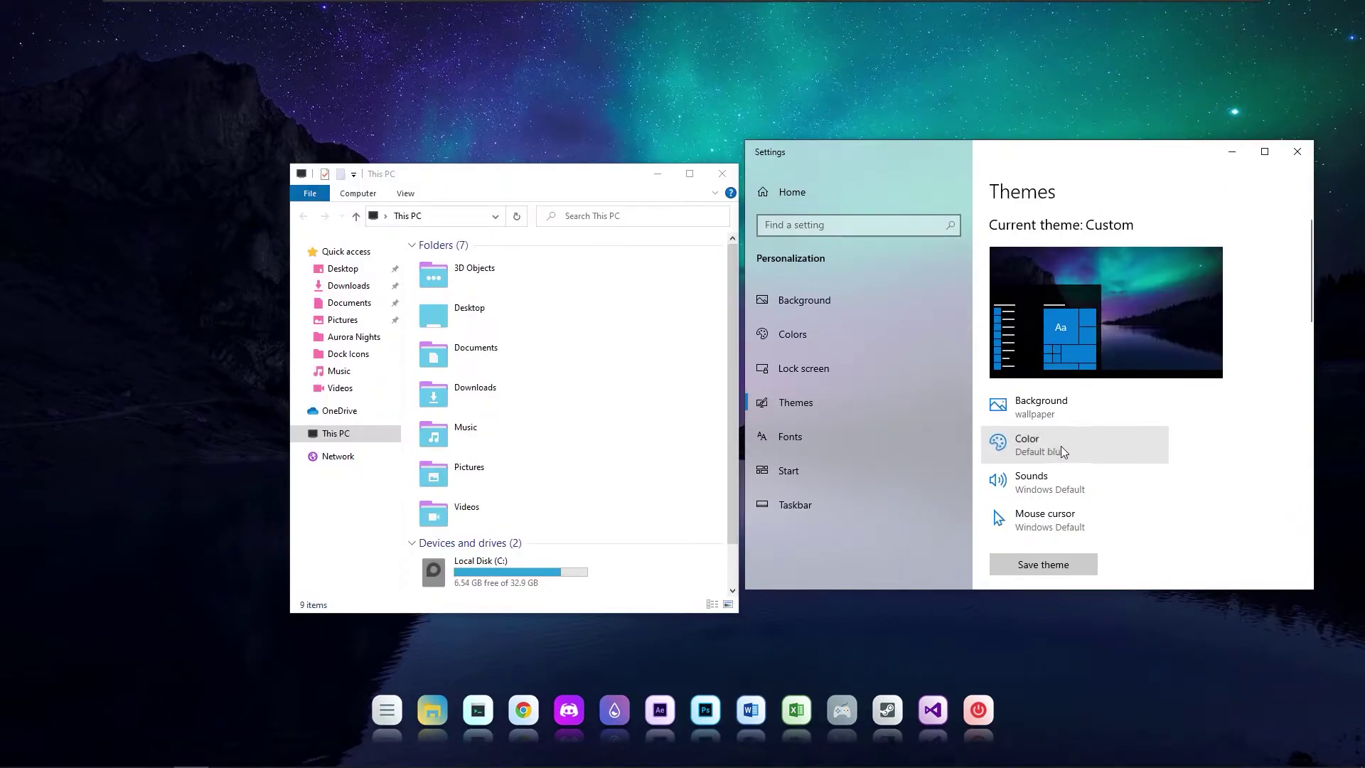
Step: Set the Windows color mode to Dark in the Colors settings and close Settings
left_click(1061, 446)
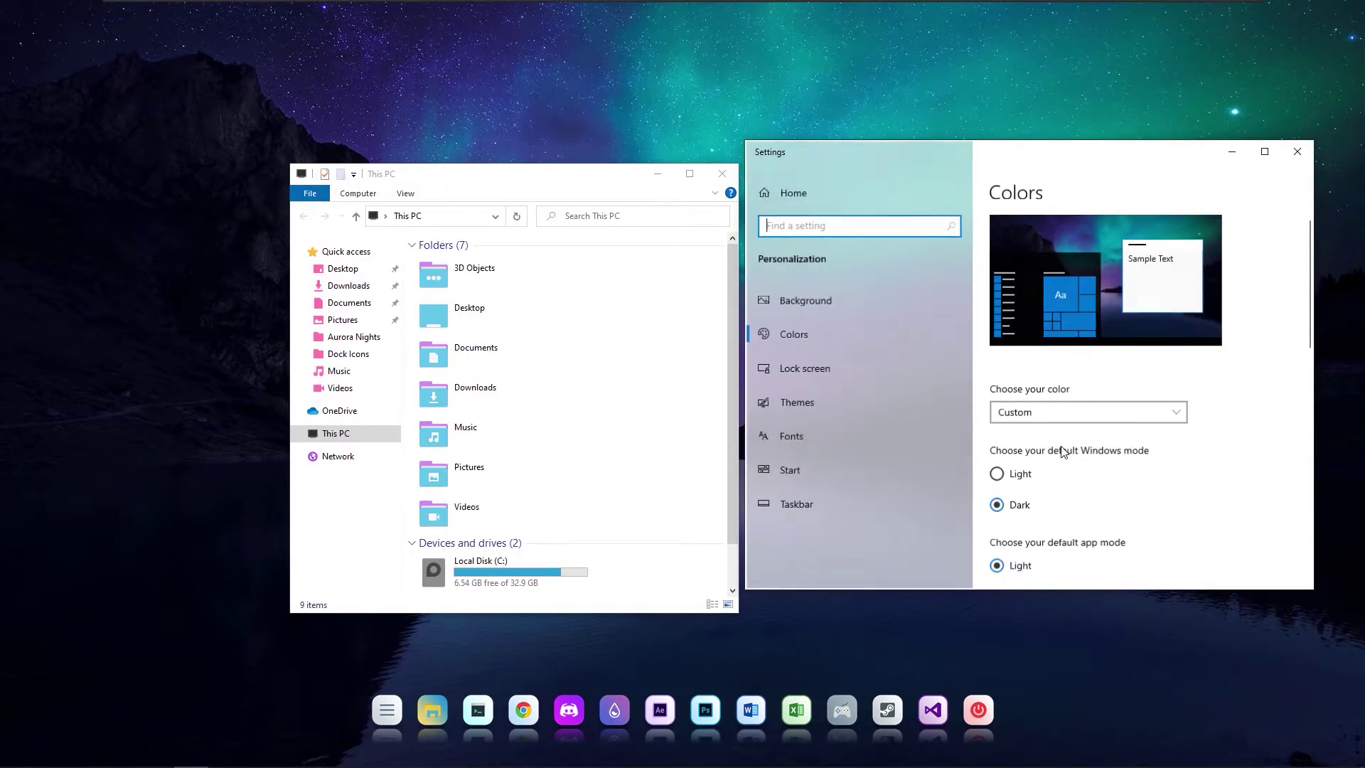
left_click(1090, 411)
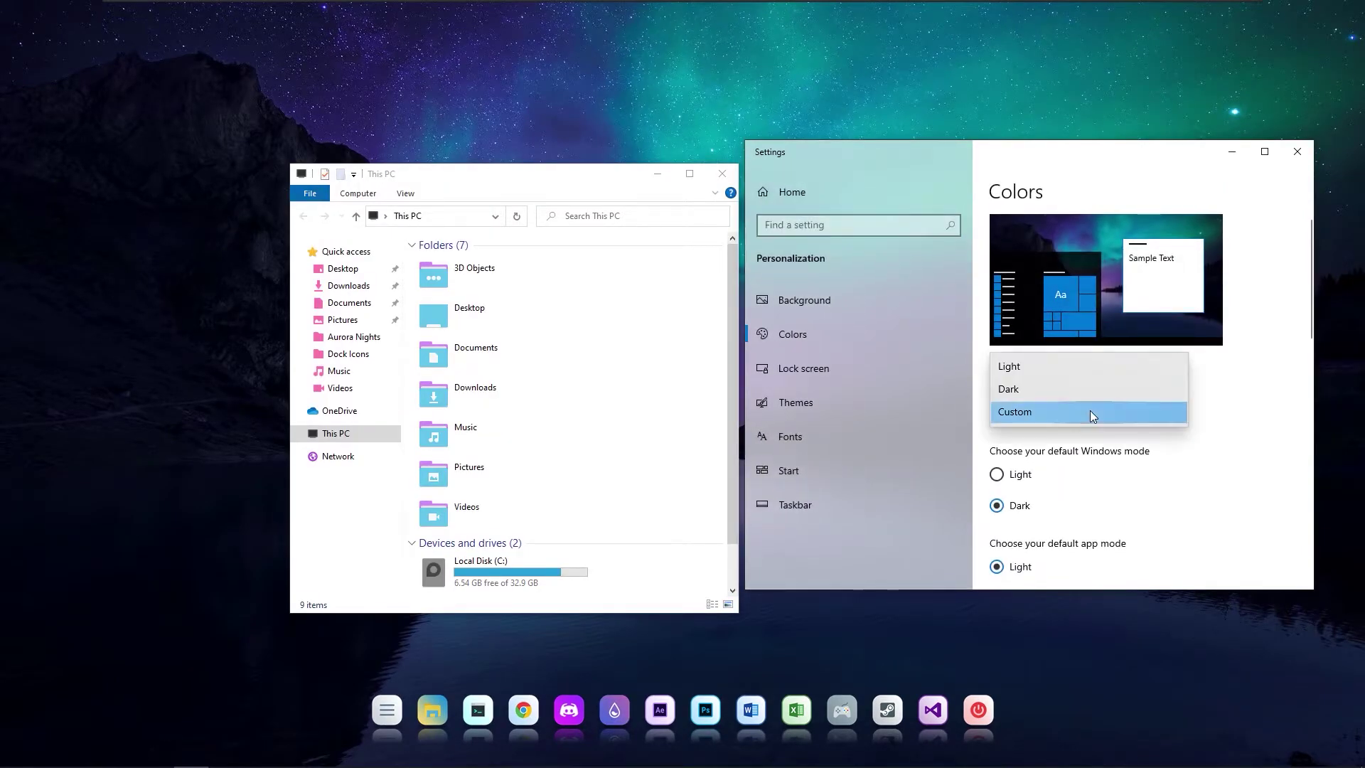
left_click(1052, 390)
left_click(1297, 152)
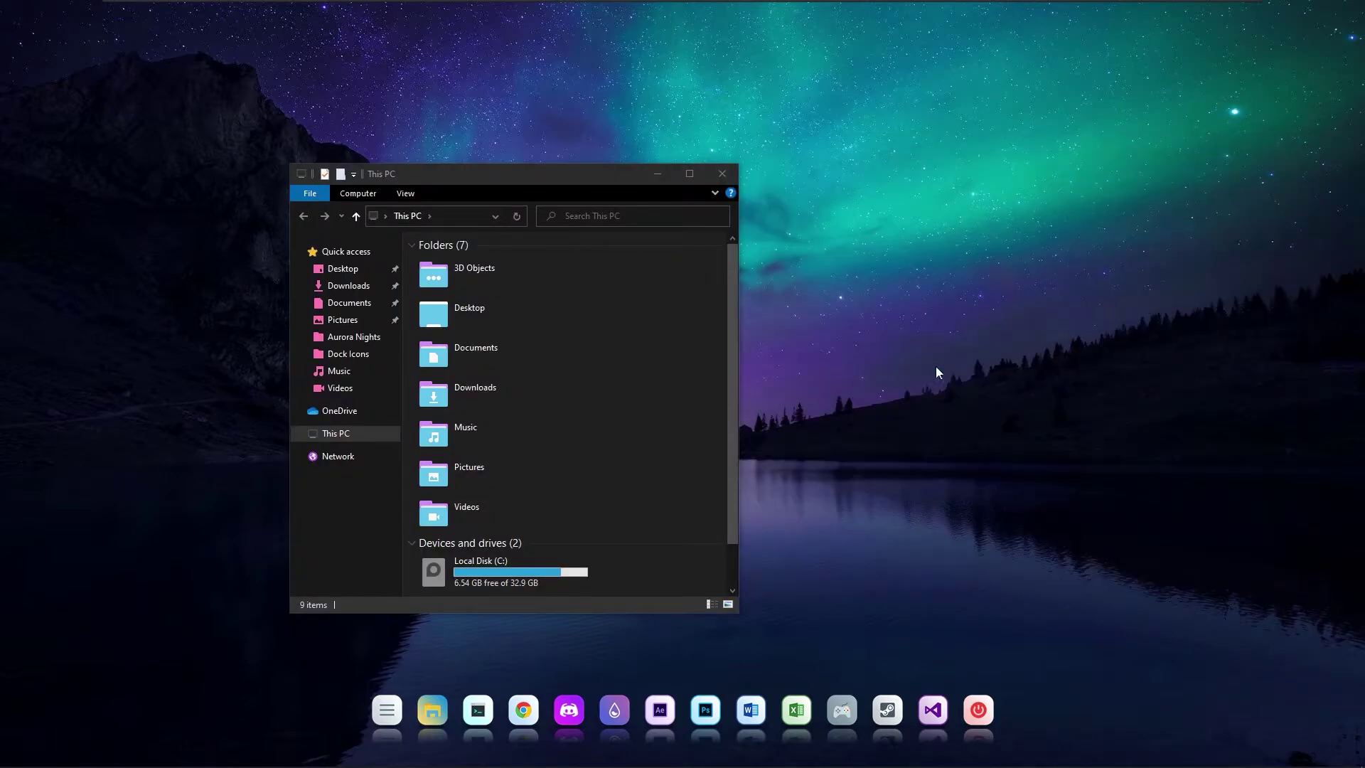
Step: Run OldNewExplorerCfg from Aurora Nights > Tools > OldNewExplorer
left_click(356, 339)
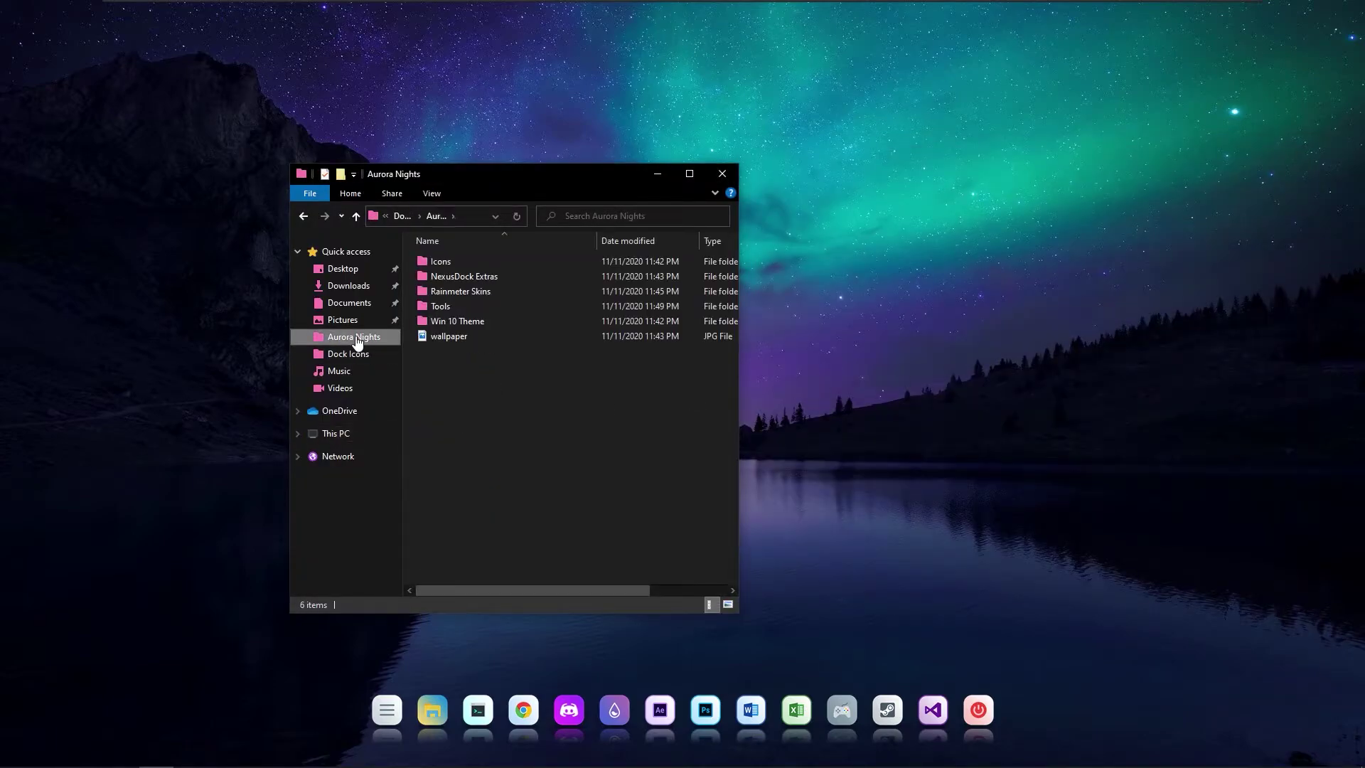
double_click(453, 306)
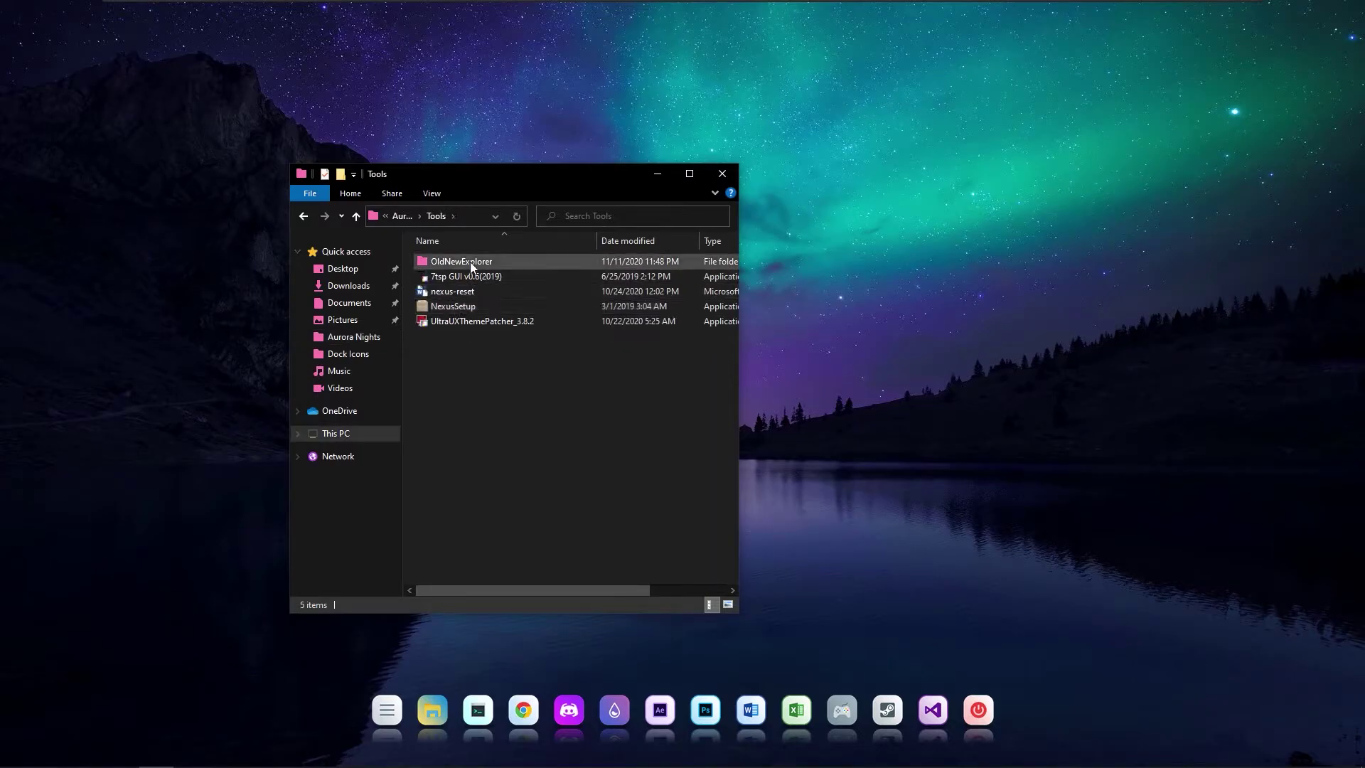
double_click(470, 263)
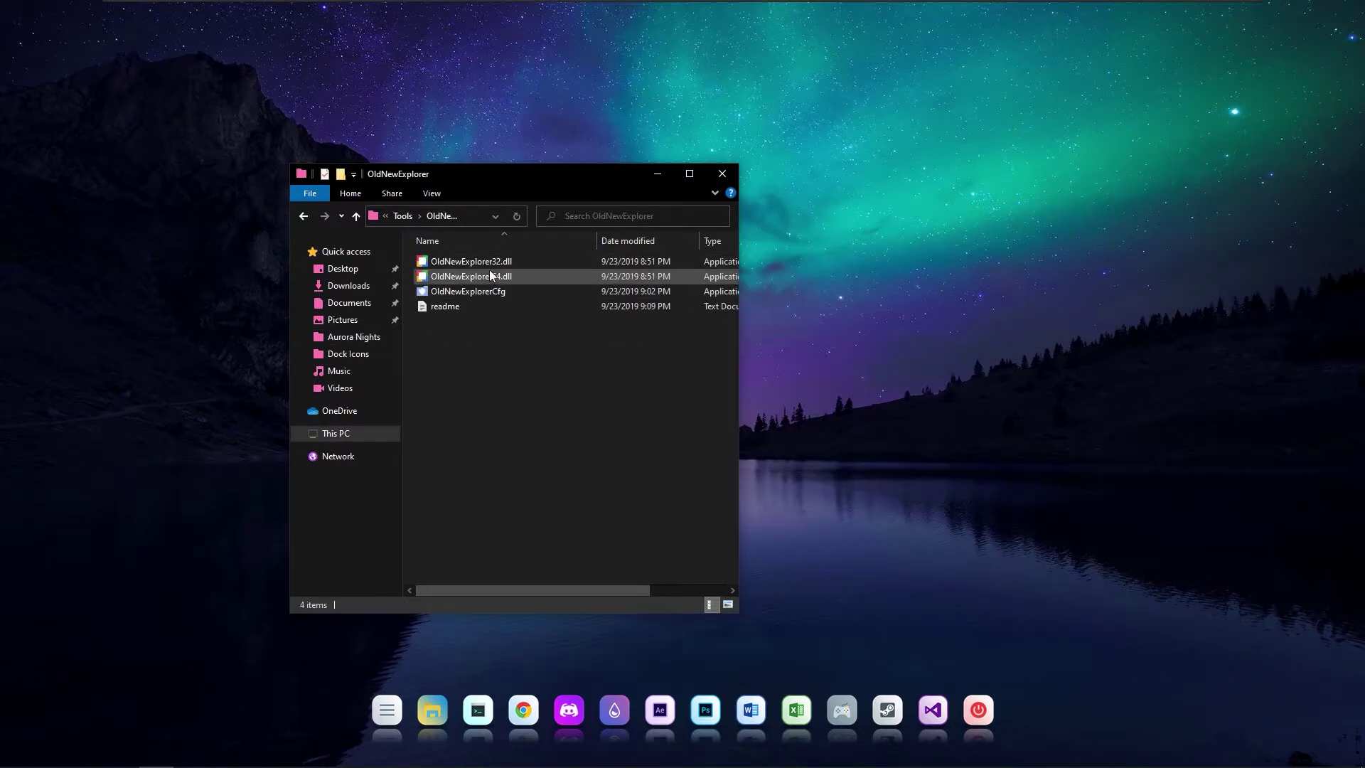
left_click(476, 293)
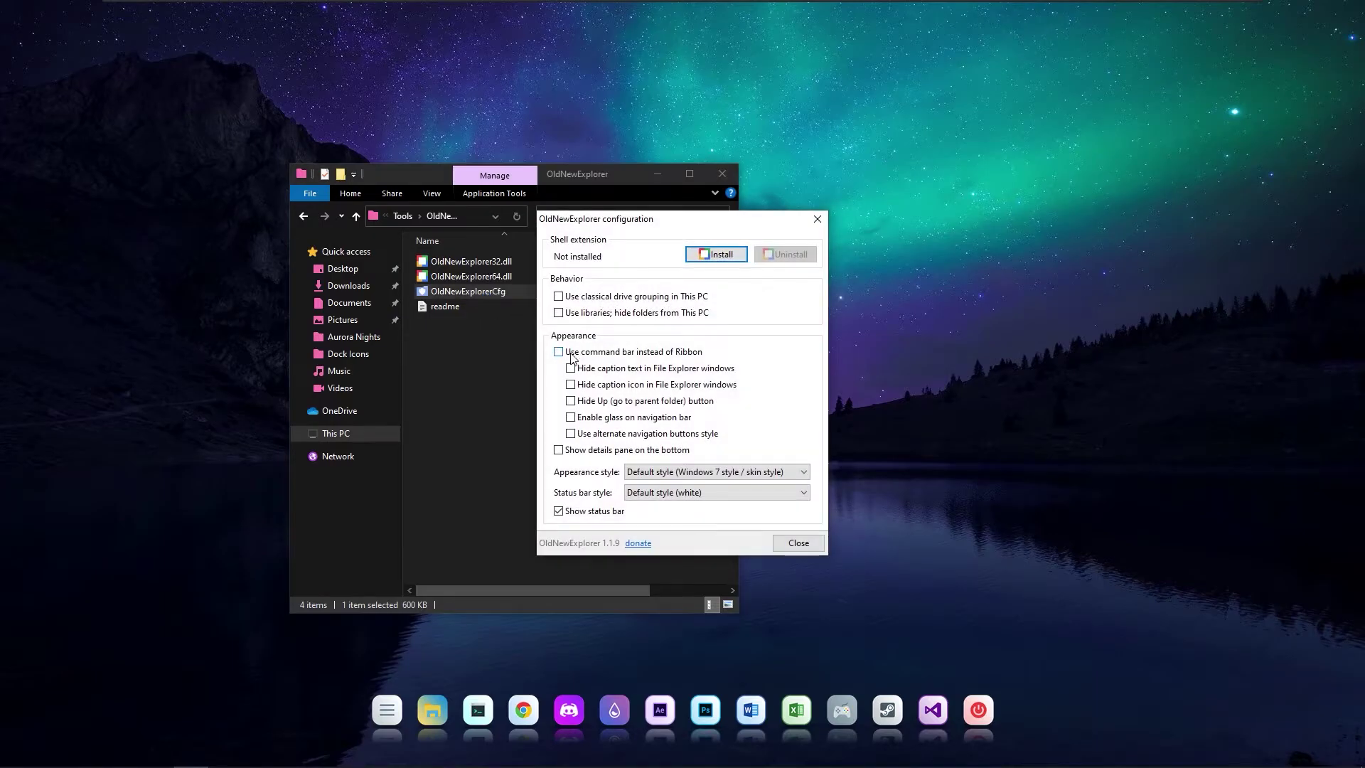
Step: Install OldNewExplorer with classical drive grouping, libraries and command bar enabled, caption text, caption icon and Up button hidden, and the status bar off
left_click_drag(646, 222, 880, 231)
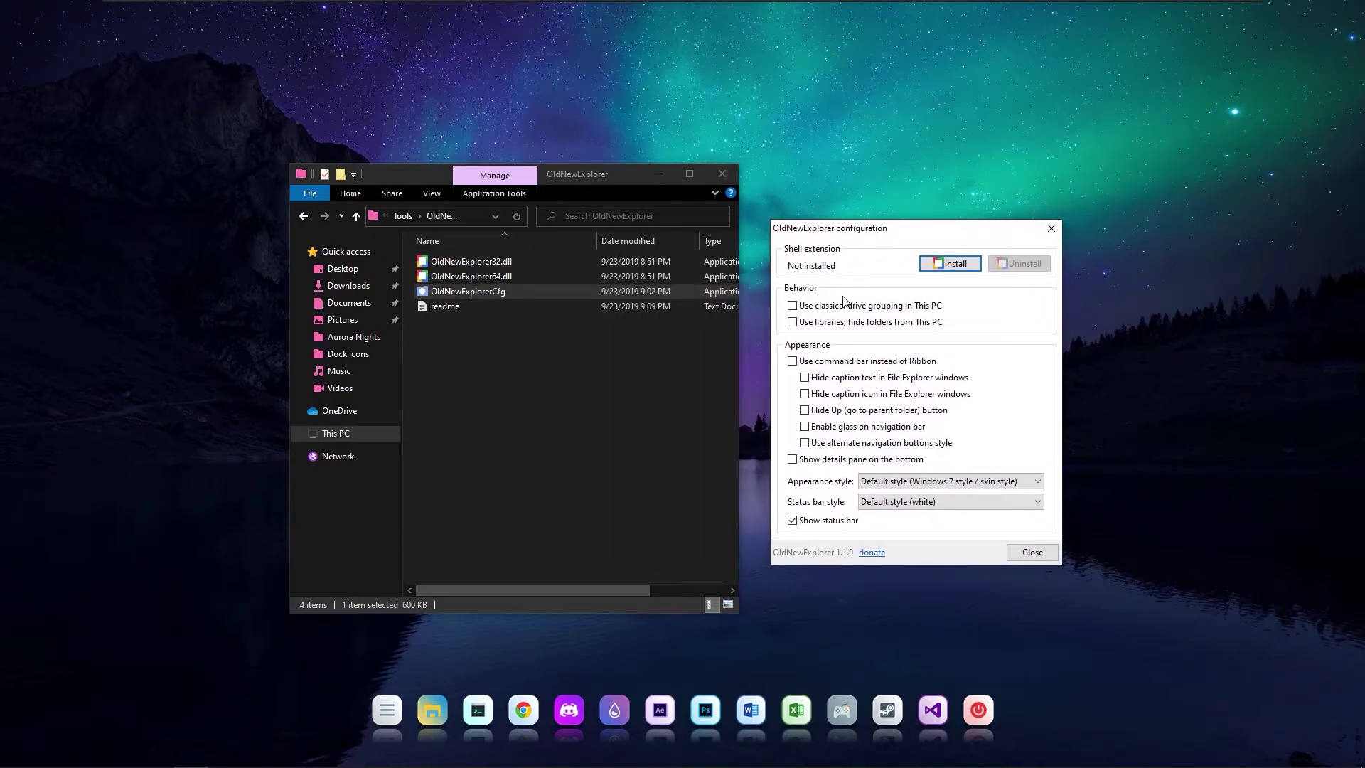
left_click(840, 308)
left_click(953, 266)
left_click(637, 462)
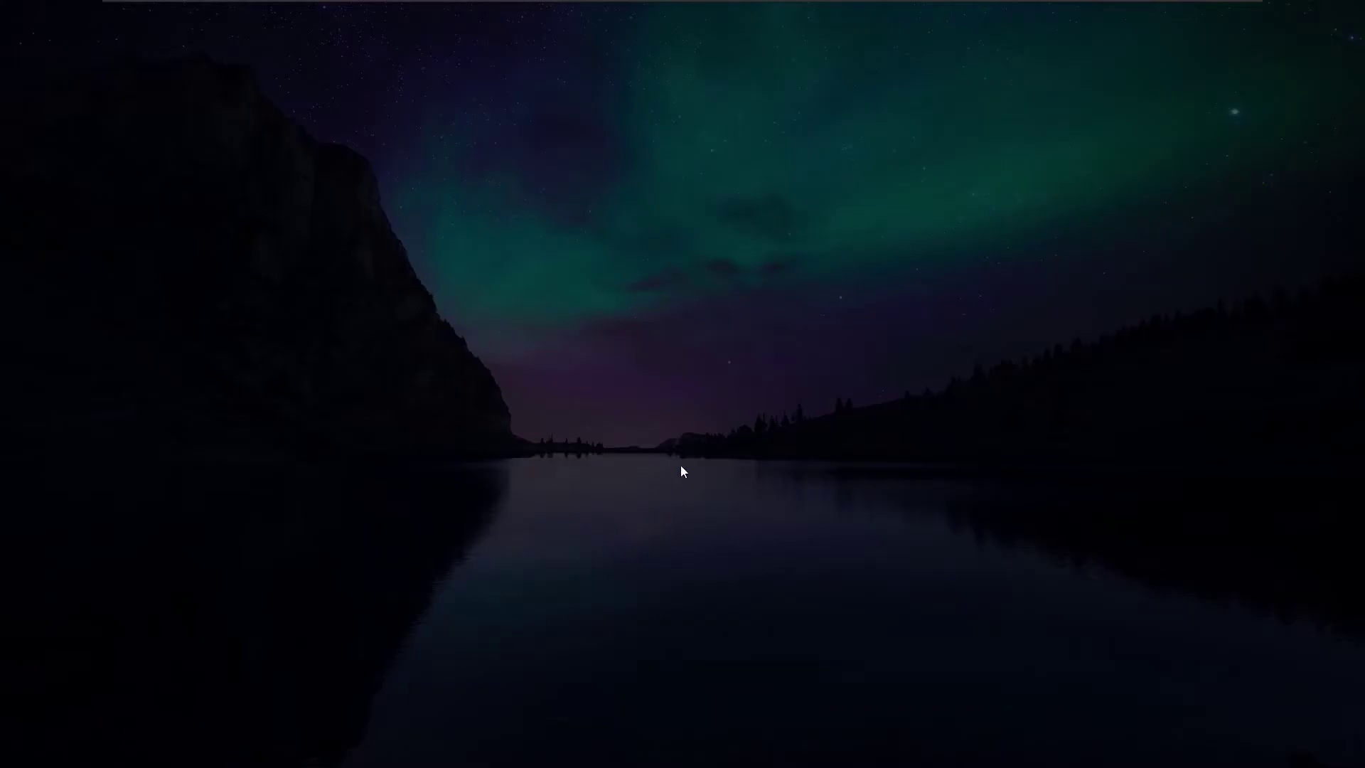
left_click(631, 463)
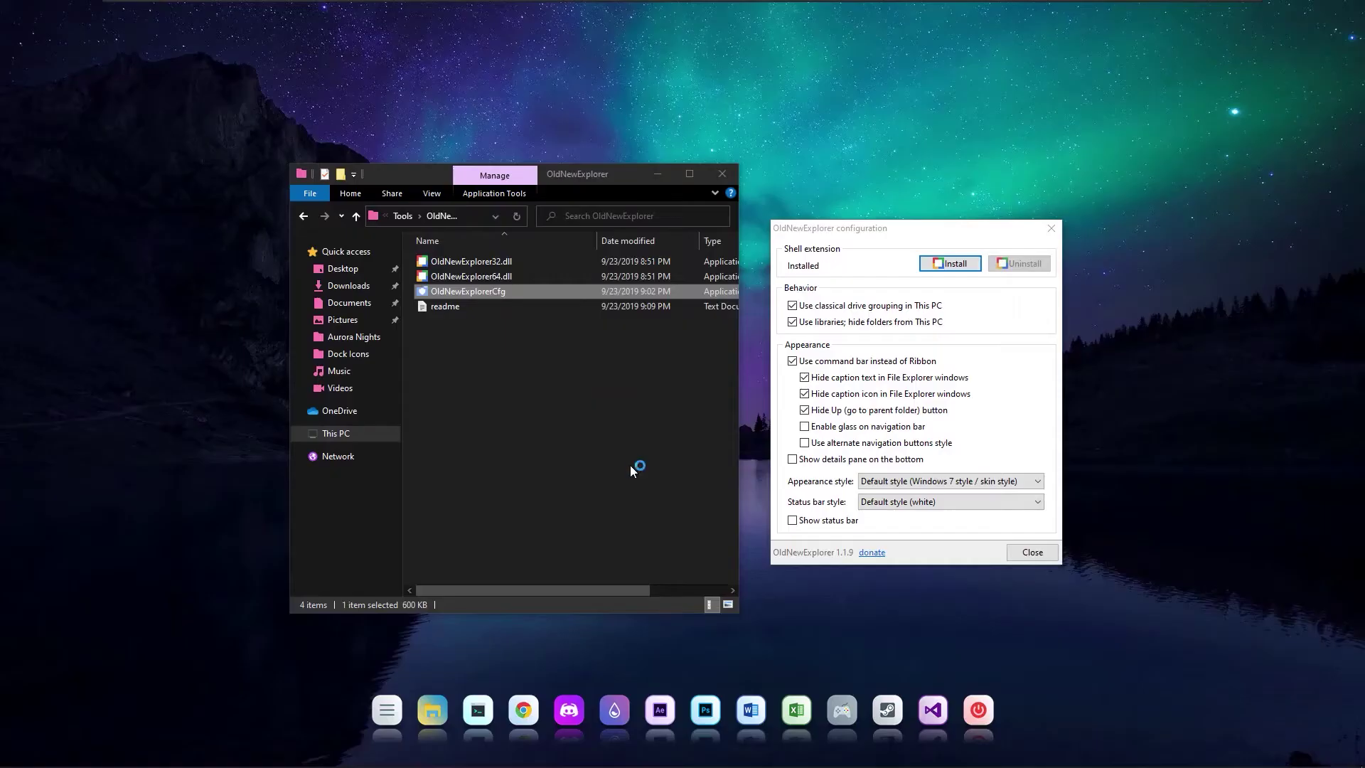
left_click(1031, 552)
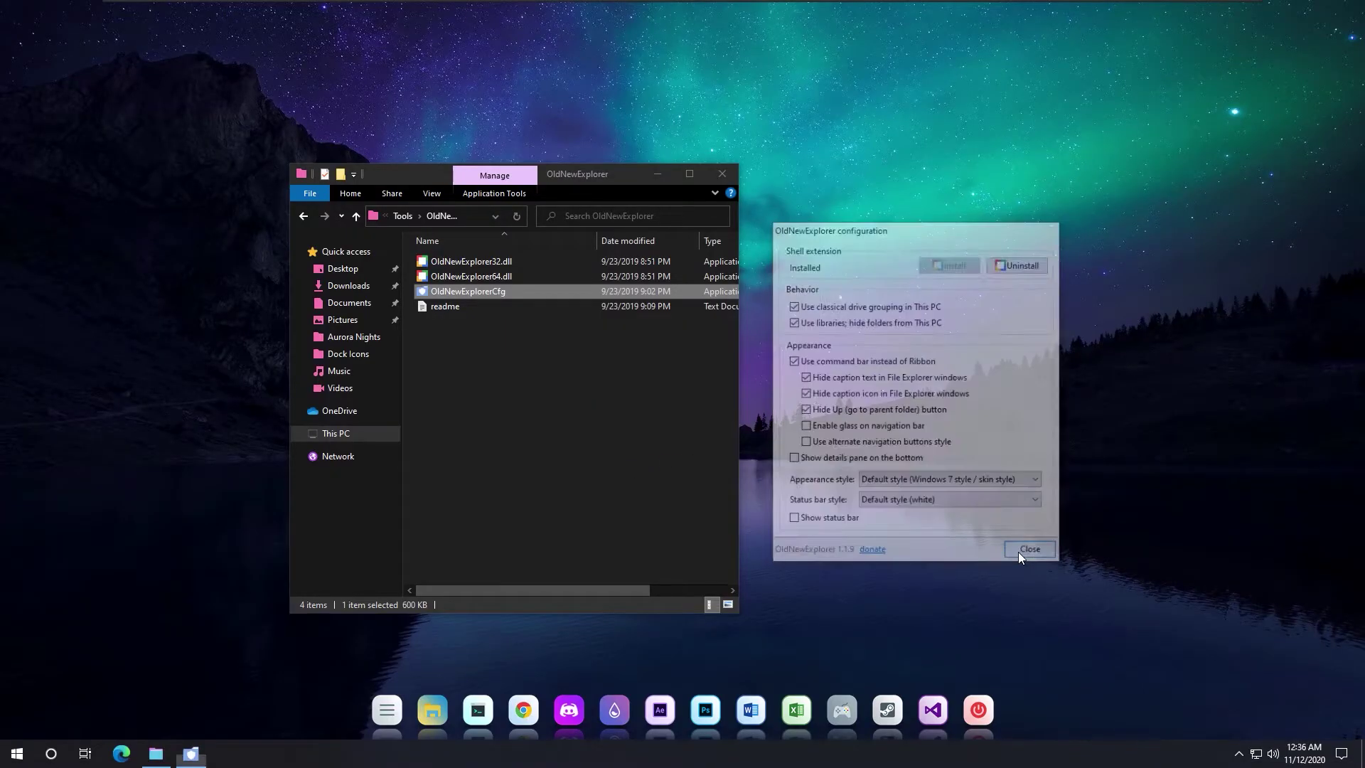
Step: Widen the File Explorer window and examine its new layout in This PC, Local Disk (C:) and the Aurora Nights folder
left_click_drag(740, 453, 998, 446)
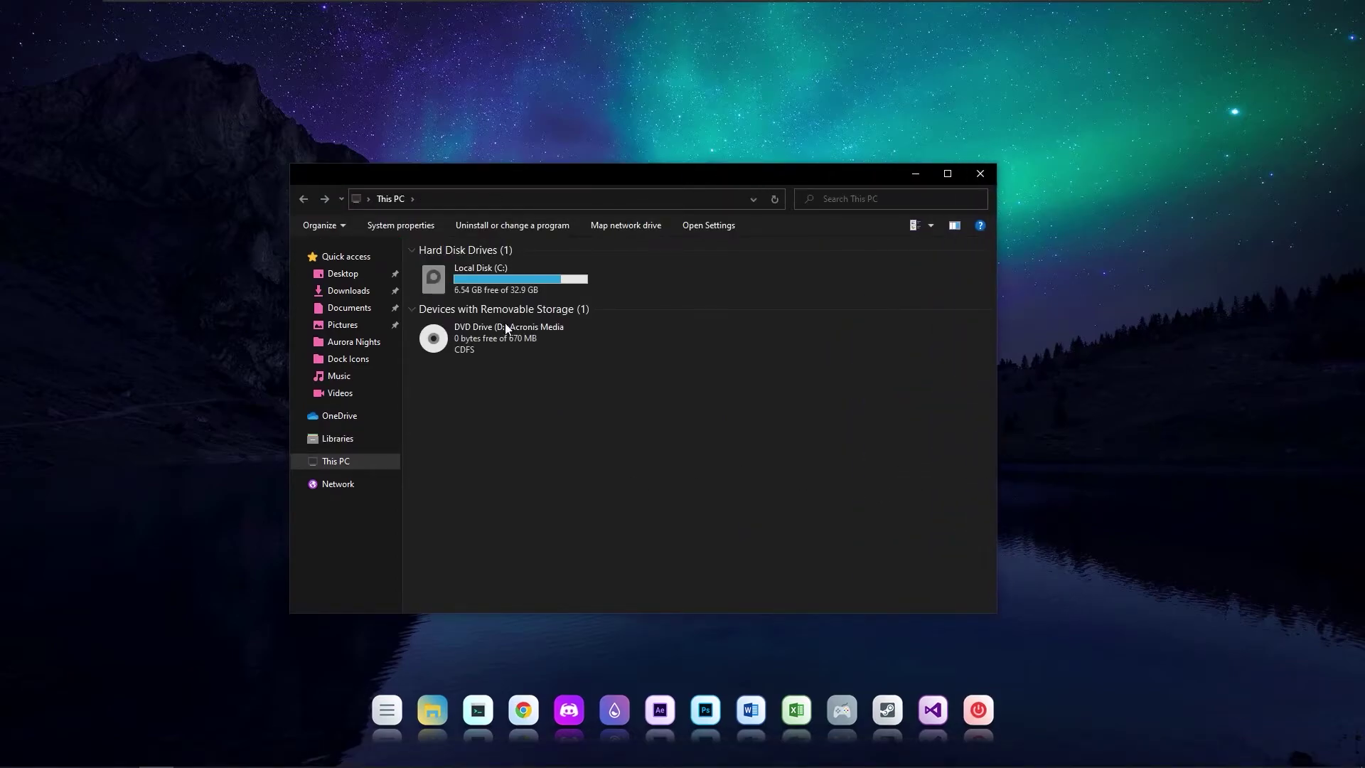
double_click(476, 276)
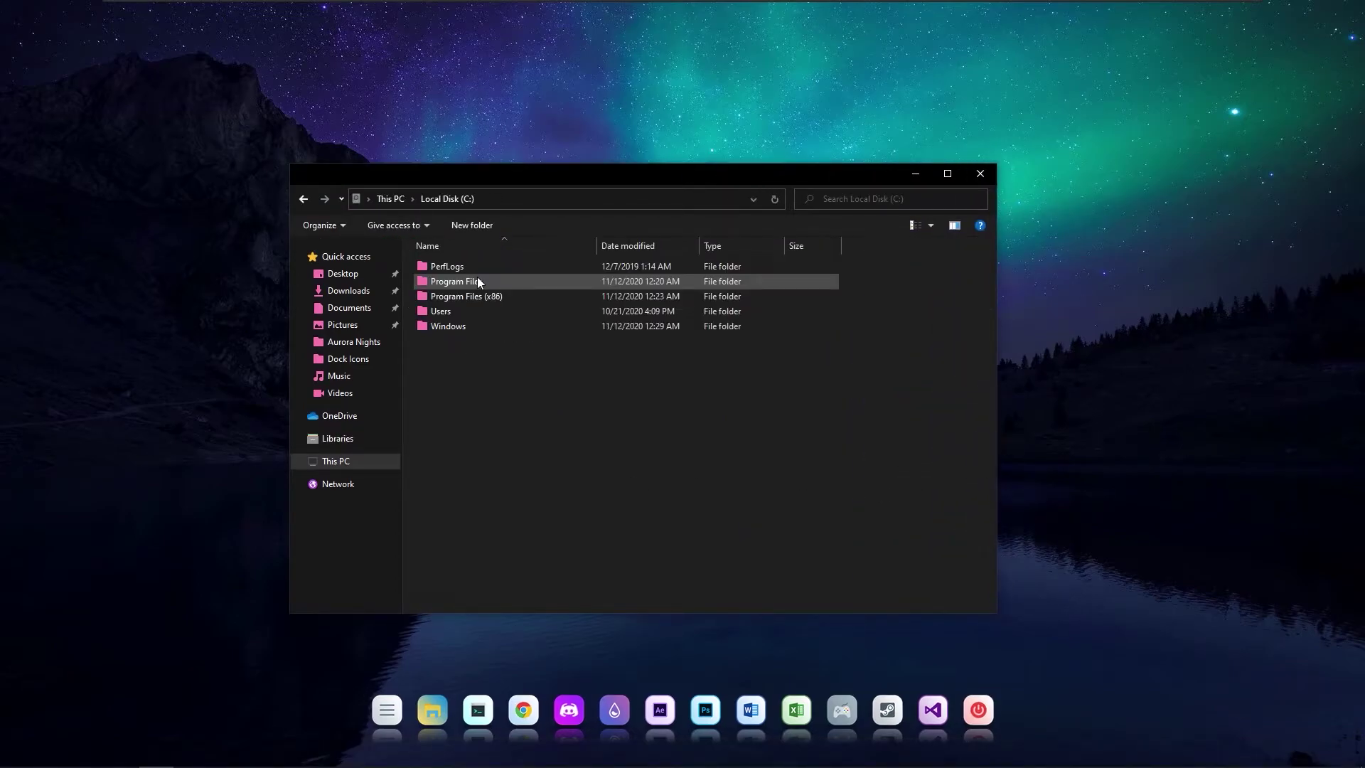
left_click(391, 199)
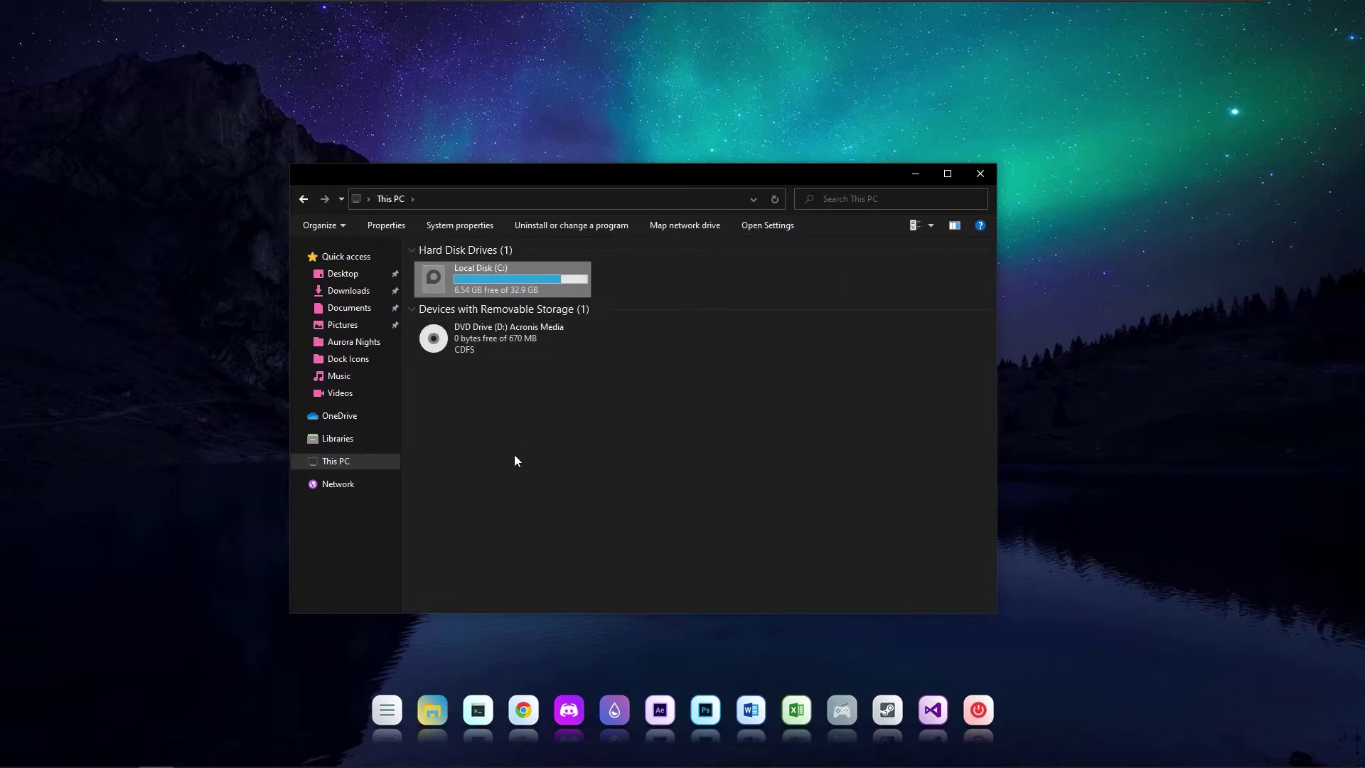
left_click(355, 342)
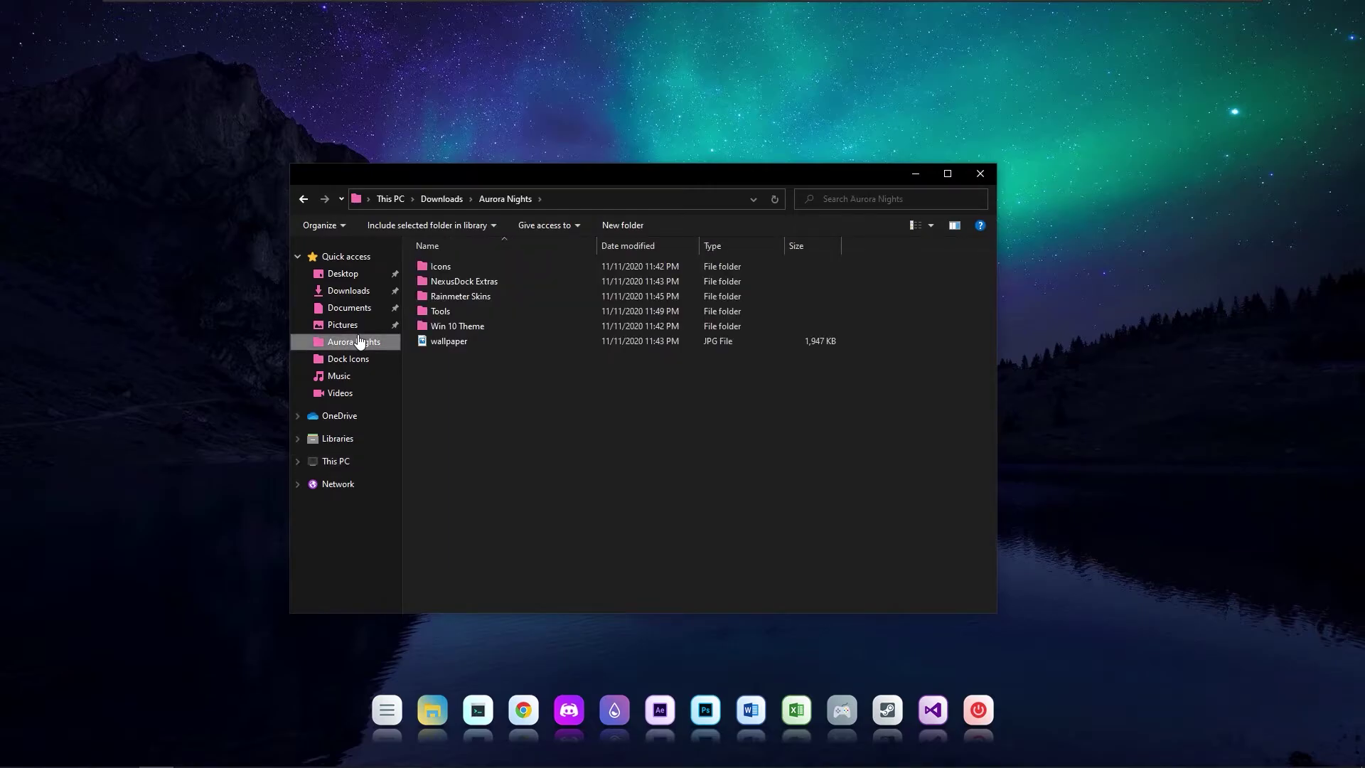
left_click(470, 341)
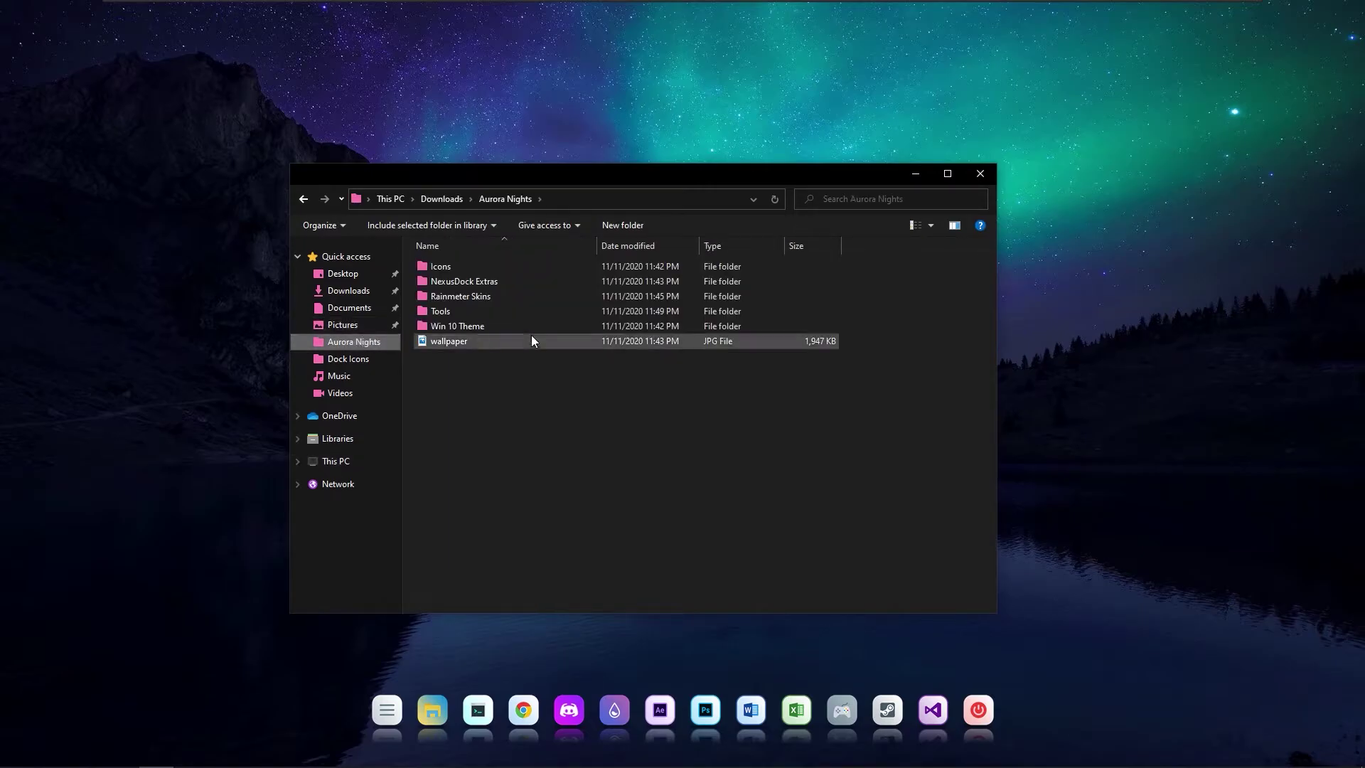
left_click(981, 173)
Step: Download Rainmeter 4.4 Beta Release r3408 from rainmeter.net, install it in English, and finish setup with Run Rainmeter enabled
left_click(121, 758)
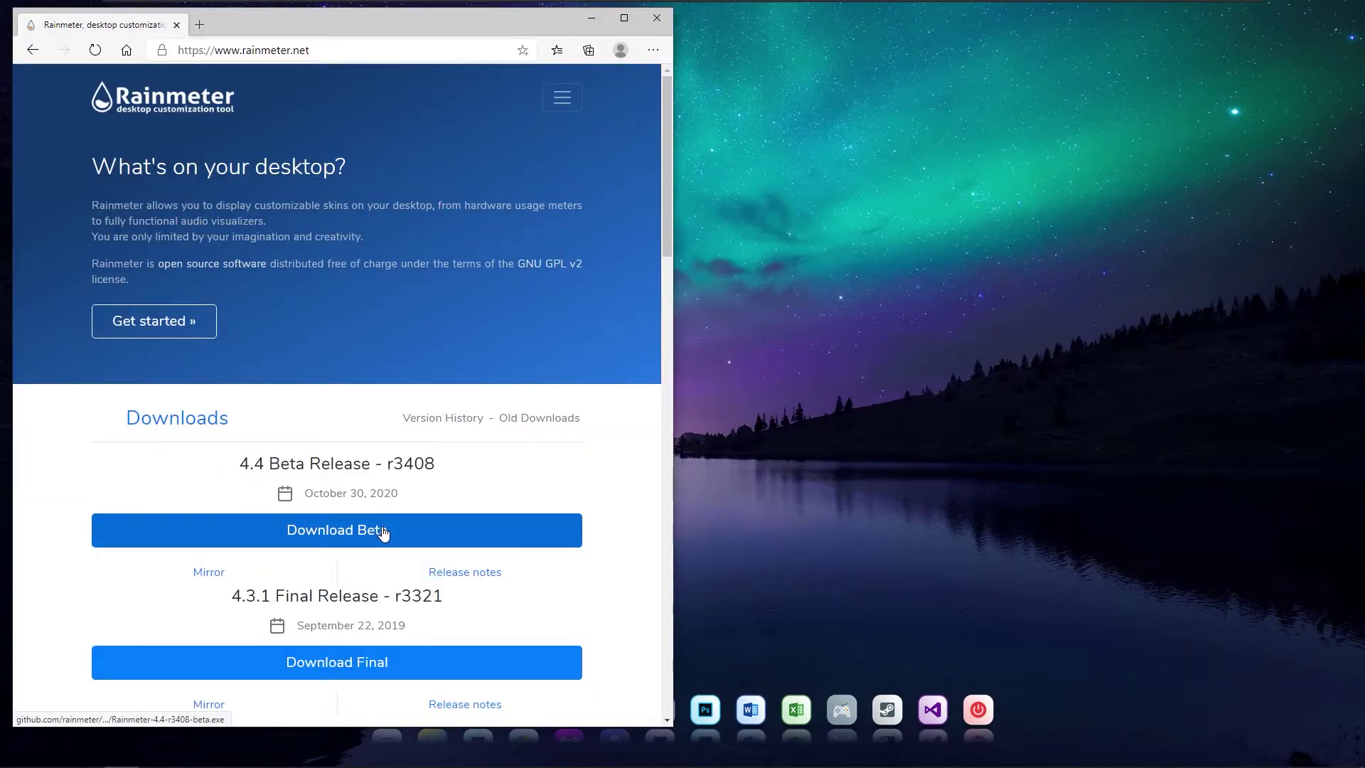
left_click(383, 531)
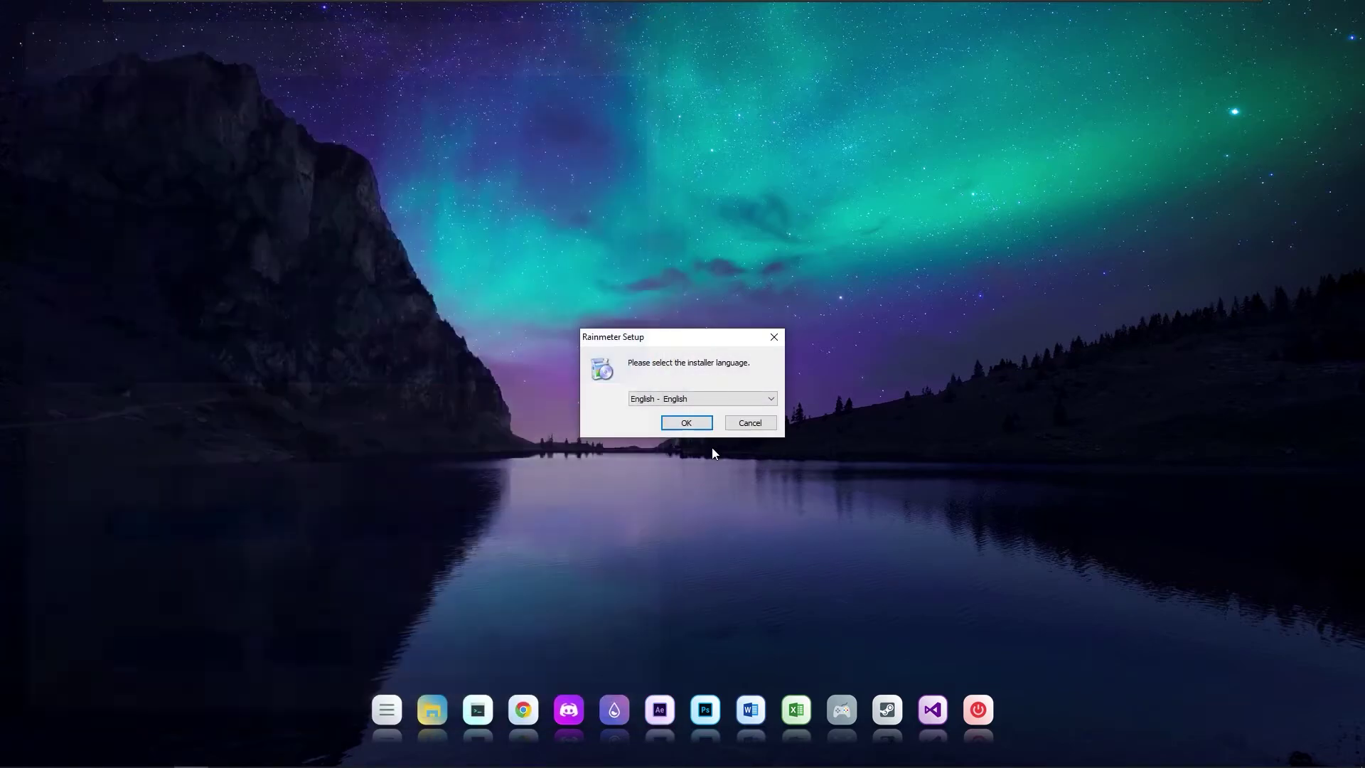
left_click(693, 423)
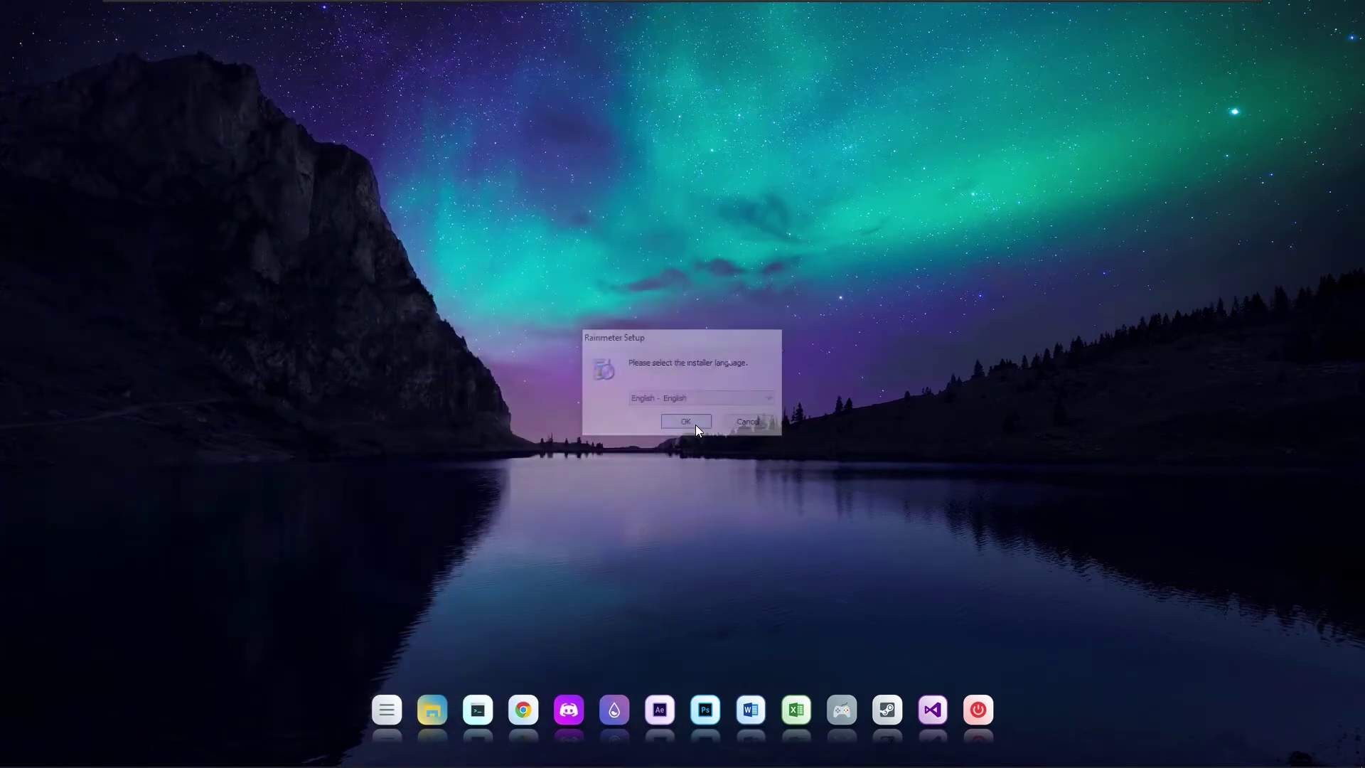
left_click(758, 506)
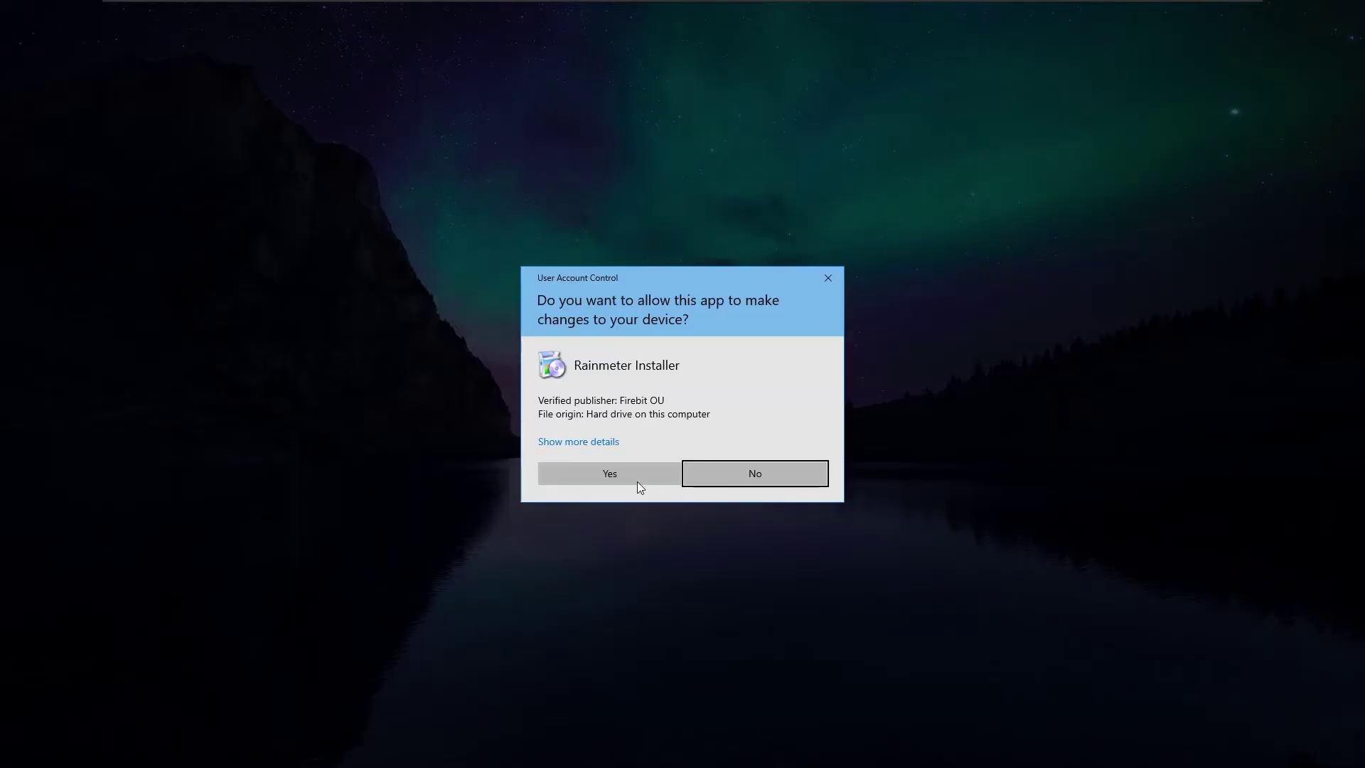
left_click(623, 471)
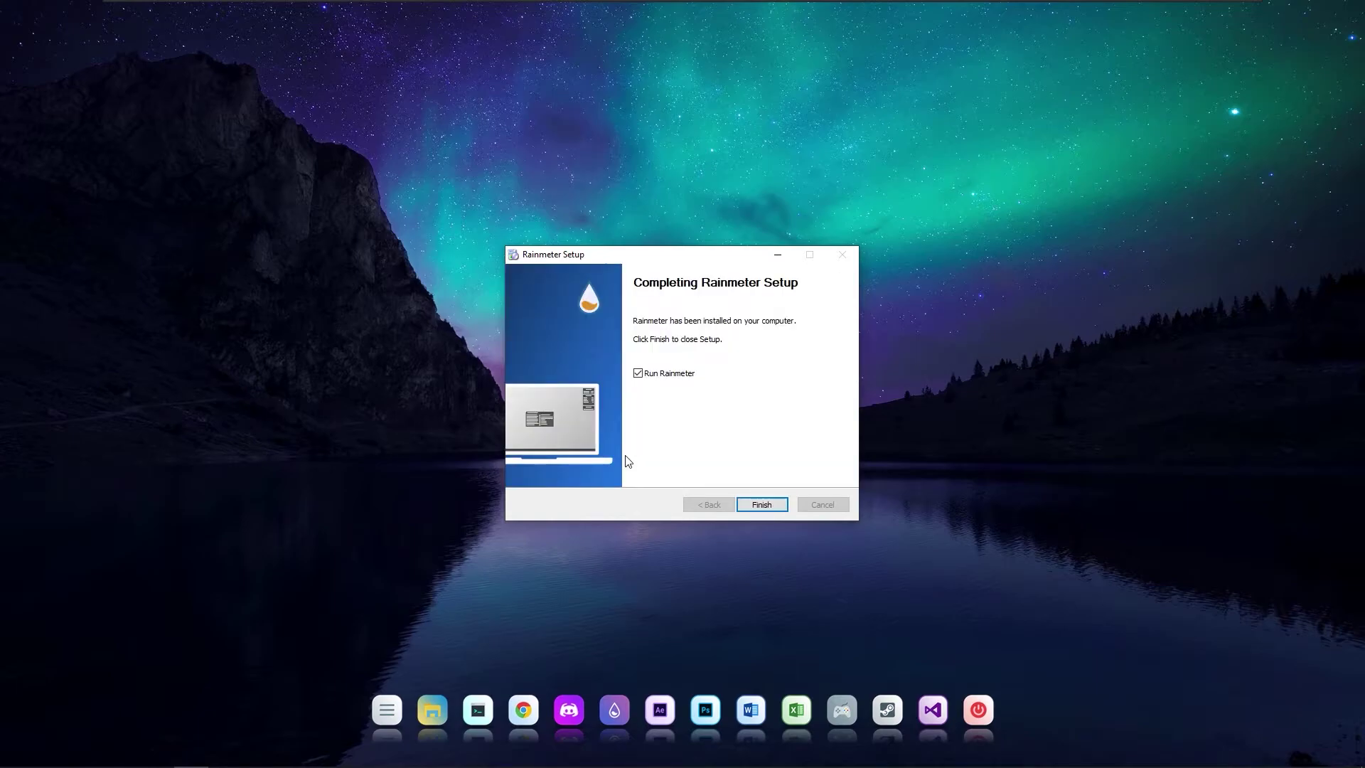
left_click(762, 504)
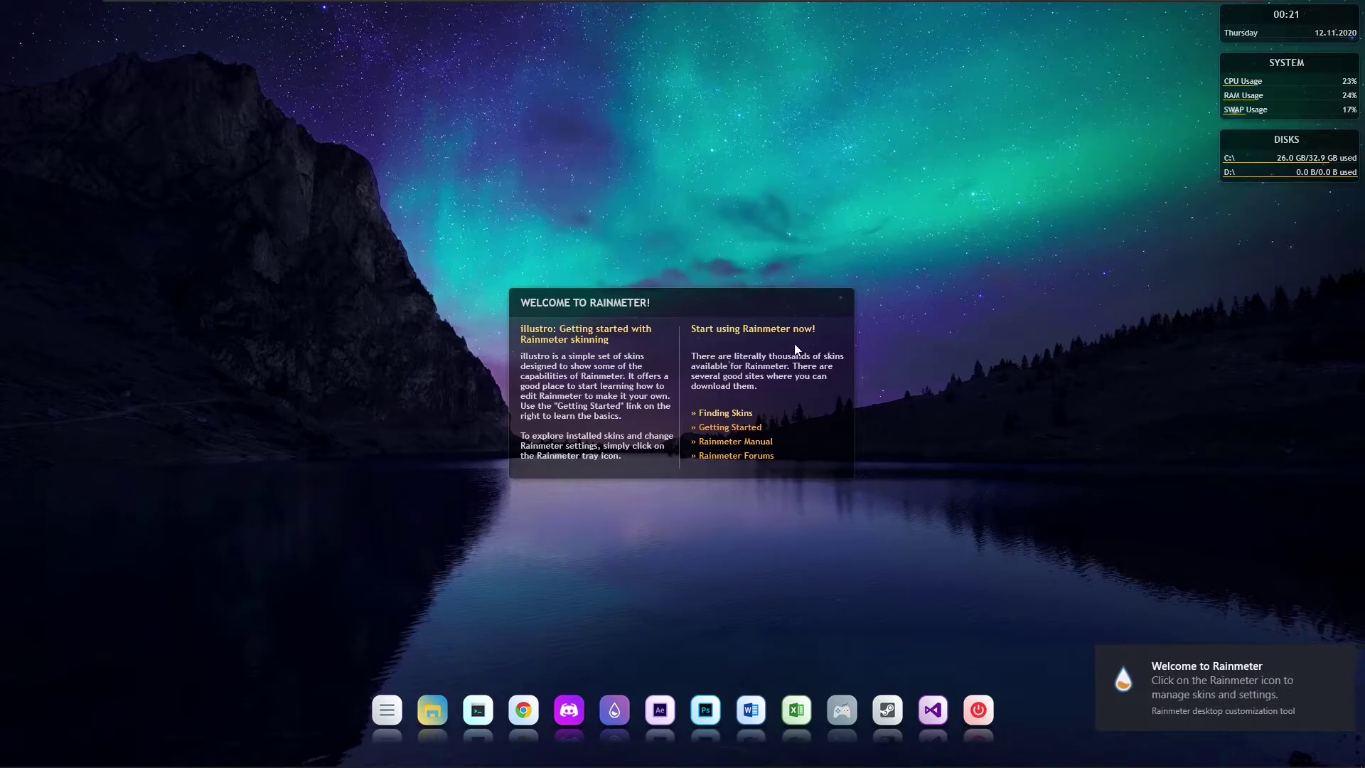
Step: Unload Rainmeter's default welcome, system, clock and disks skins from the desktop
right_click(795, 307)
left_click(849, 462)
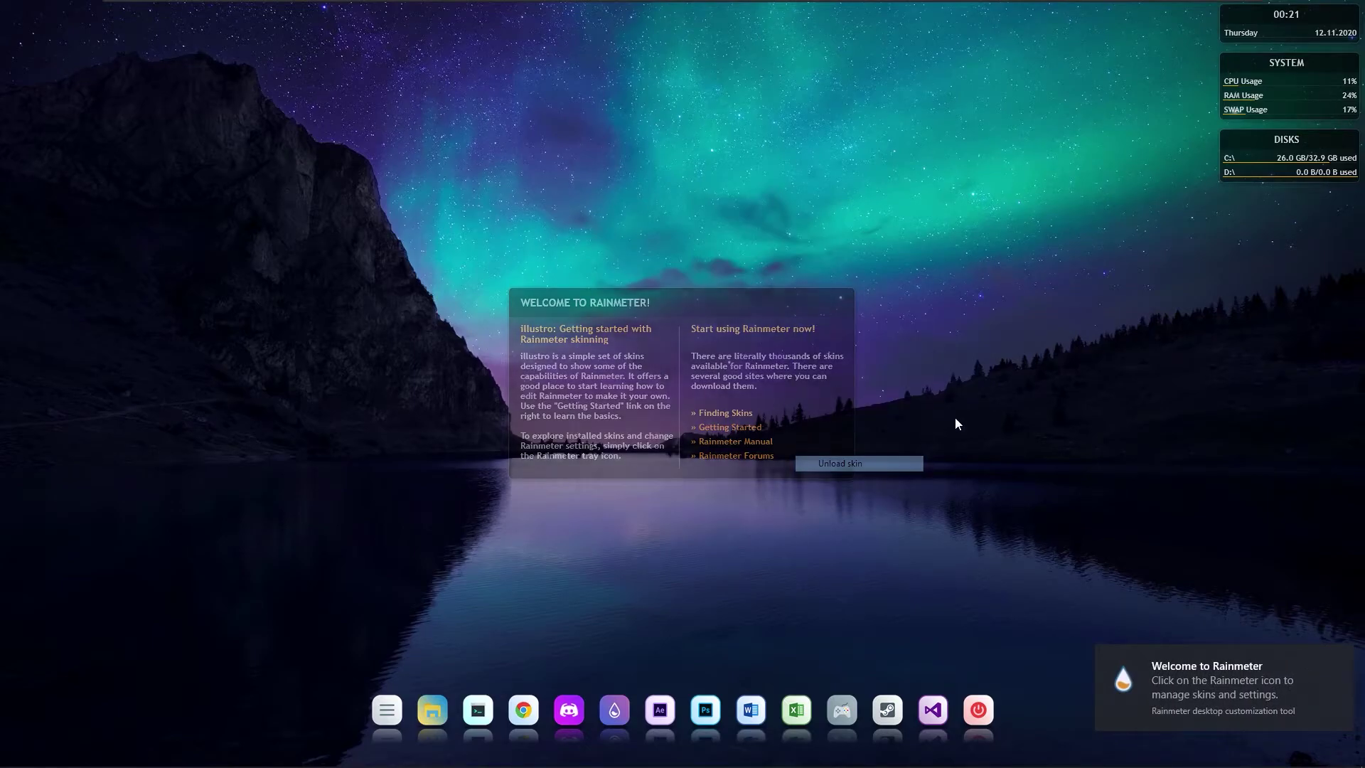
right_click(1277, 71)
left_click(1286, 231)
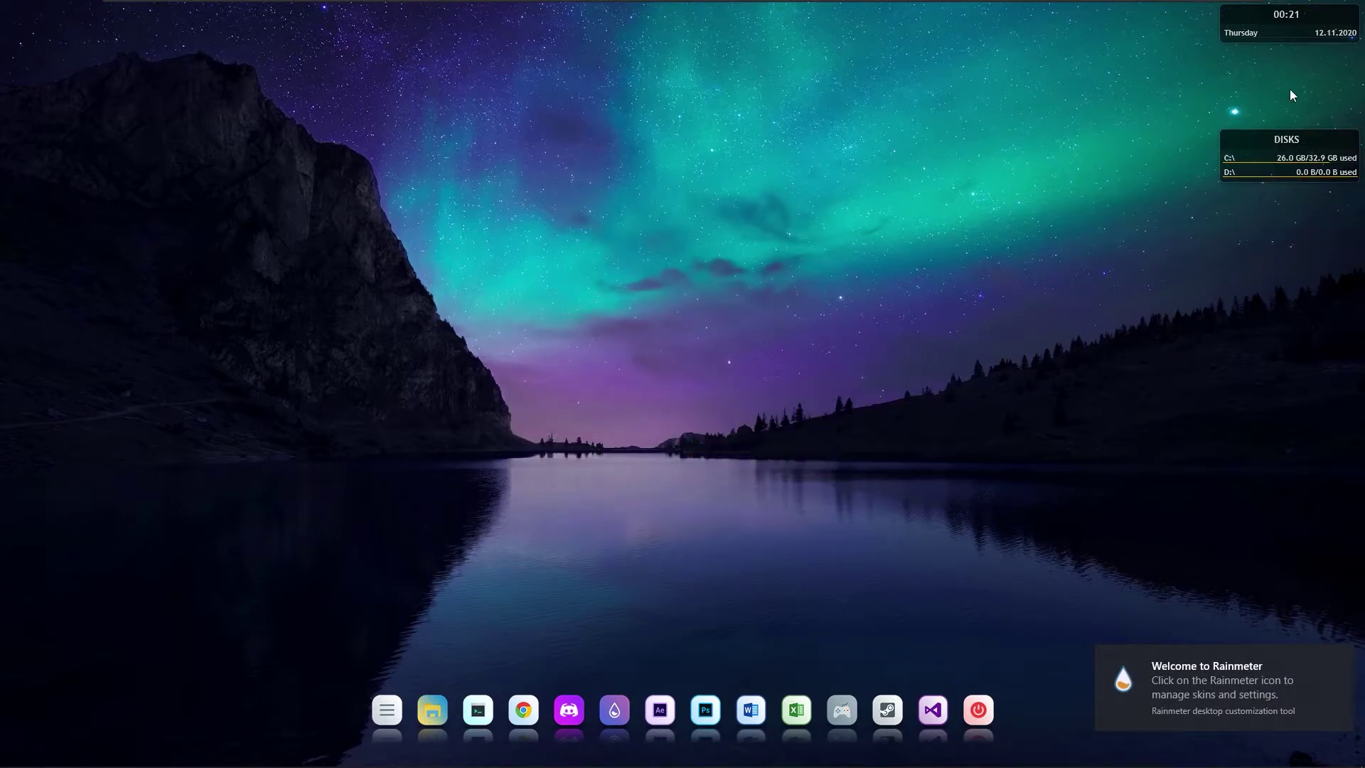
right_click(1277, 21)
left_click(1298, 179)
right_click(1255, 140)
left_click(1290, 300)
Step: Open the Manage Rainmeter window and open the illustro skin folder from it in File Explorer
left_click(1237, 755)
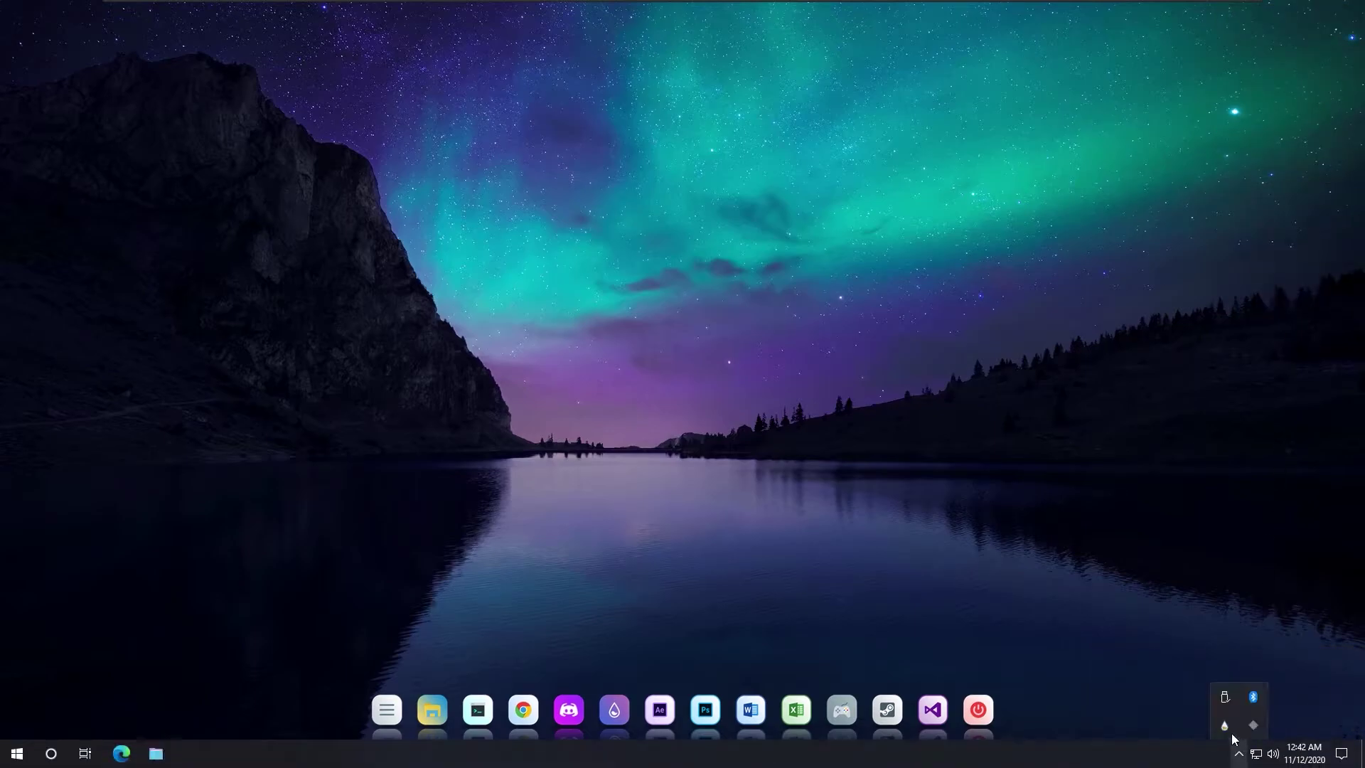
right_click(1218, 727)
left_click(1259, 532)
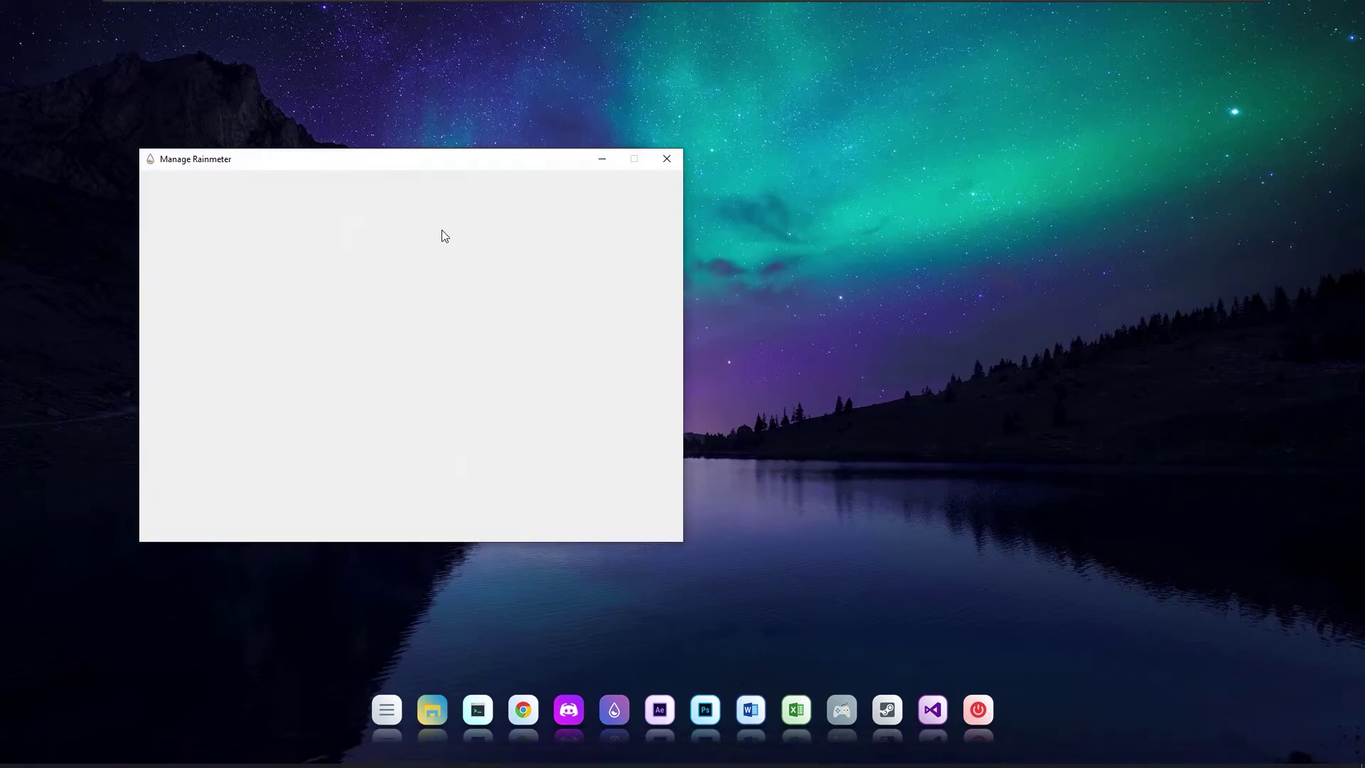
left_click_drag(401, 161, 974, 199)
right_click(774, 272)
left_click(818, 297)
left_click_drag(456, 247, 904, 251)
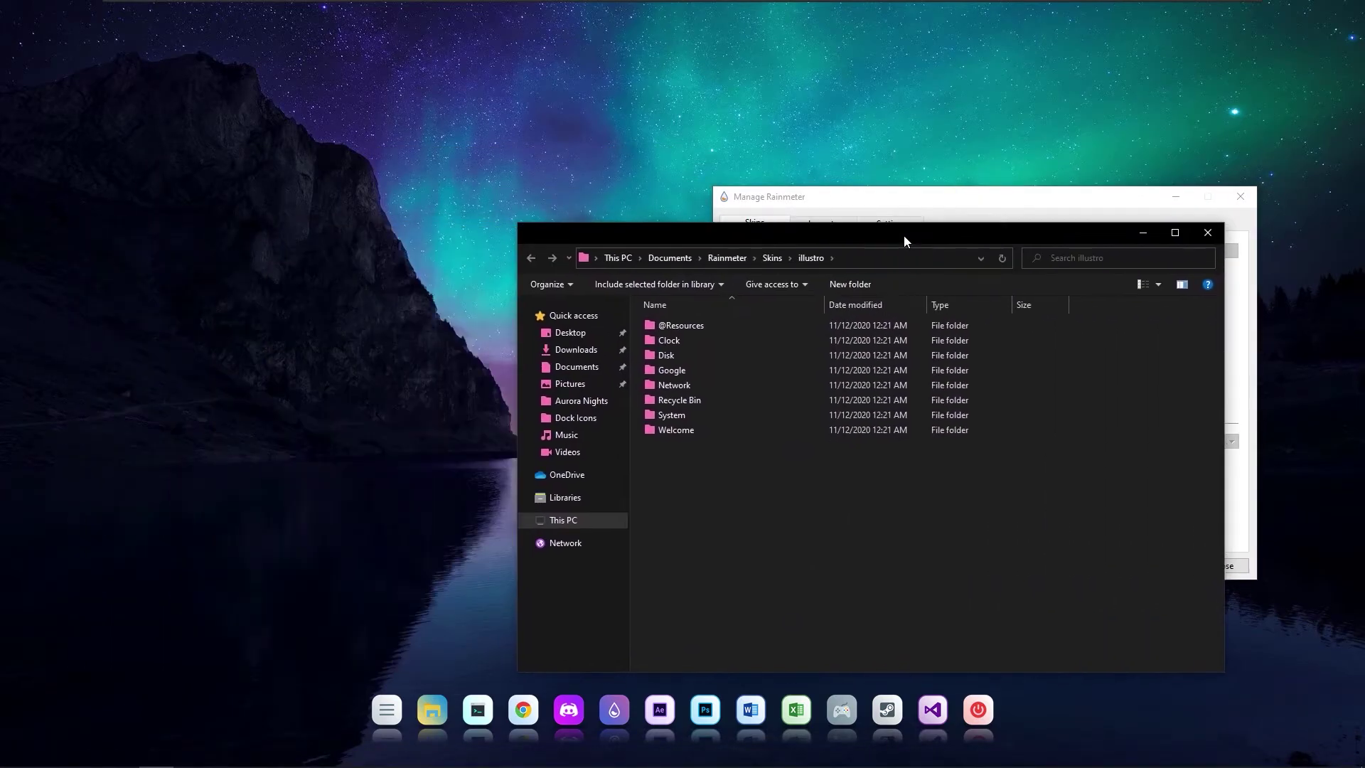
Step: Open Aurora Nights > Rainmeter Skins in a second File Explorer window and copy the Fizzualizer, mnml UI and Rewall folders
left_click(425, 700)
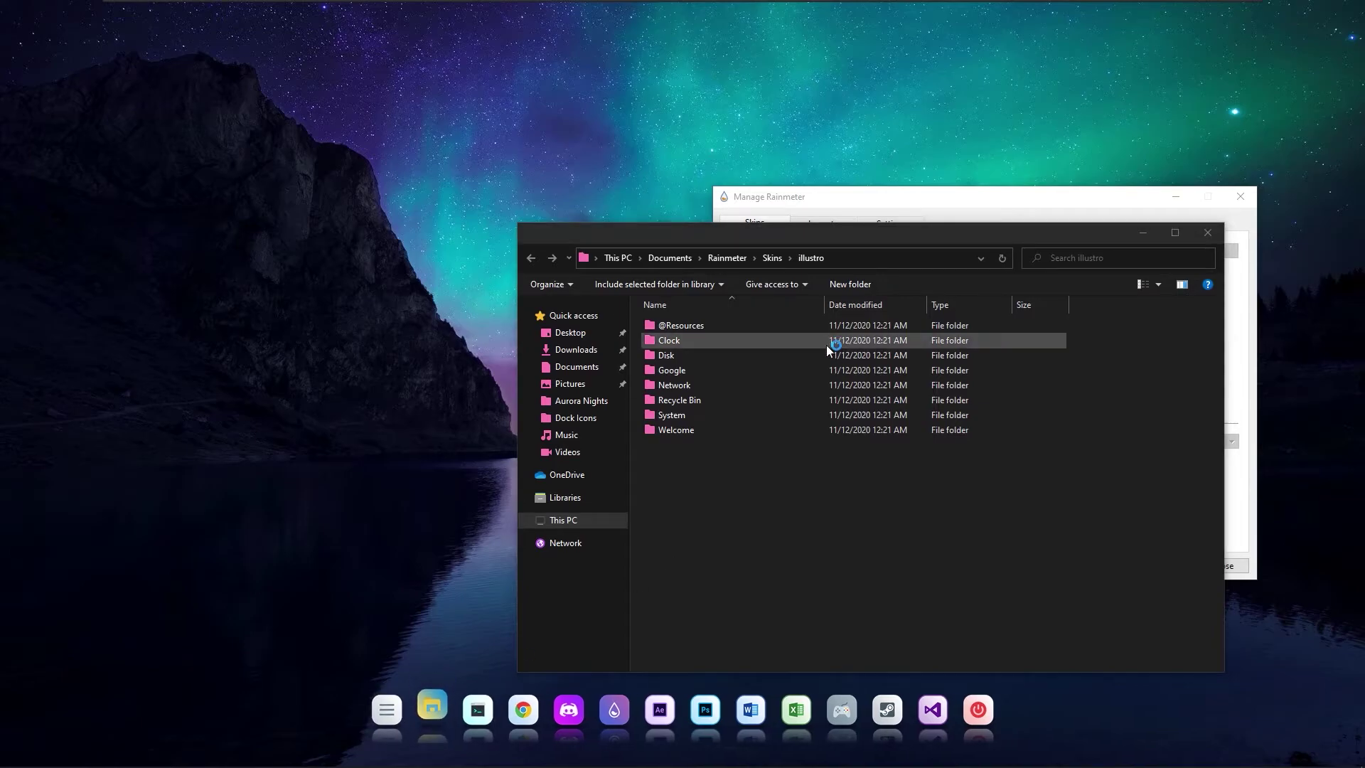
left_click_drag(774, 255, 283, 236)
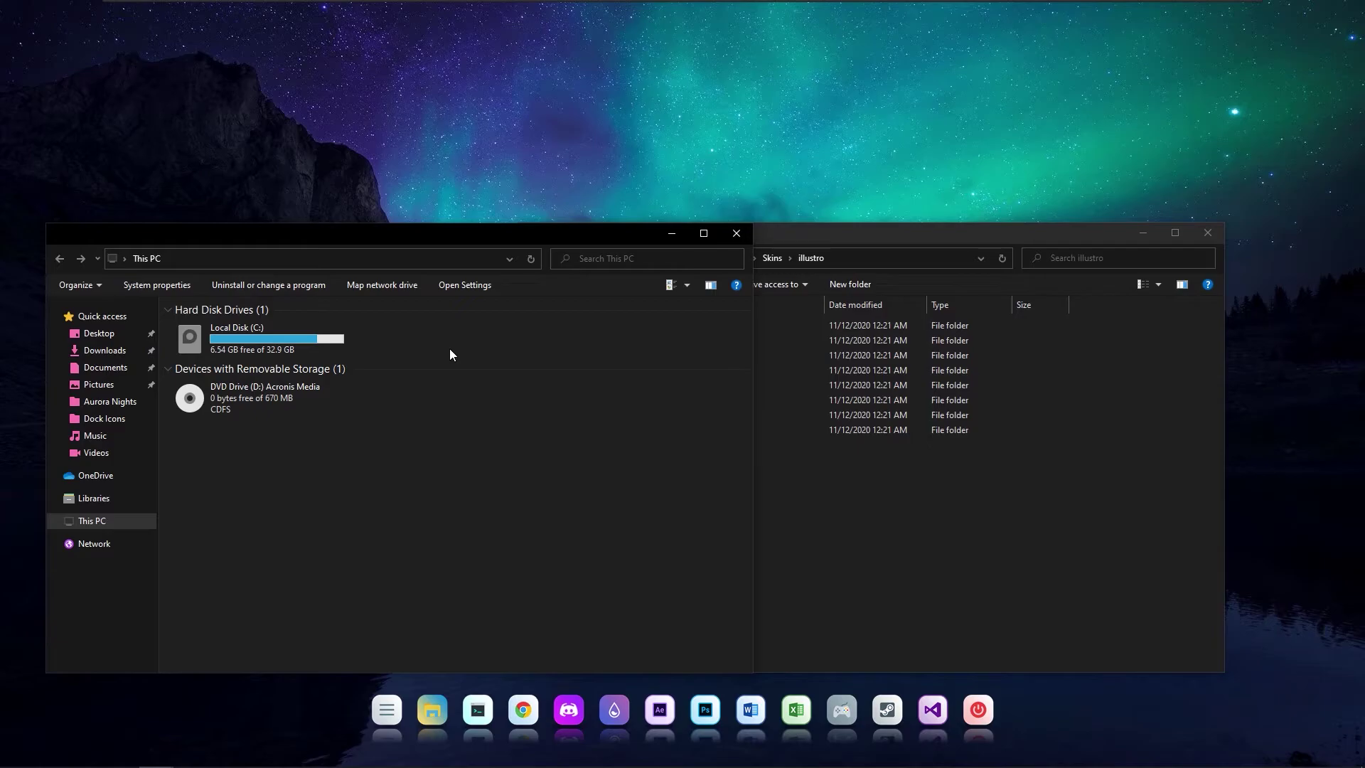
left_click(113, 404)
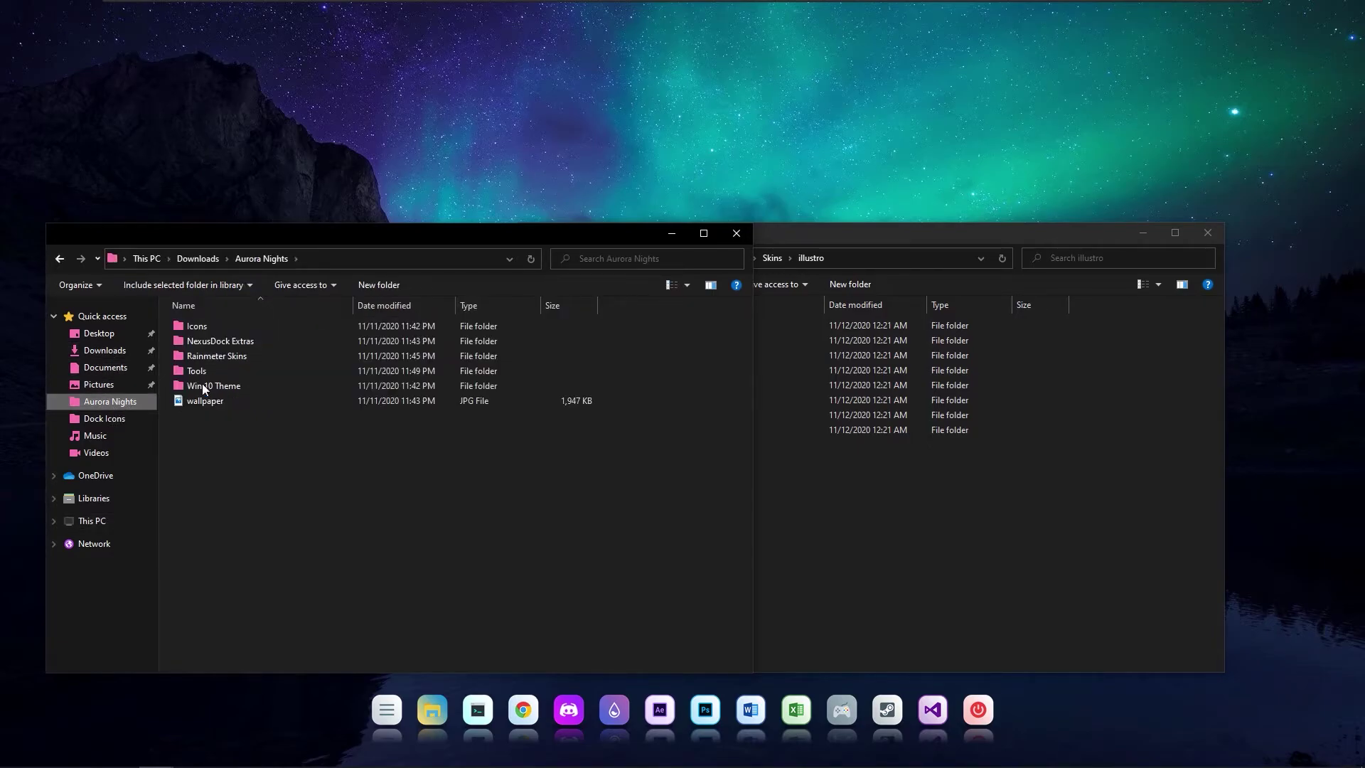
double_click(208, 356)
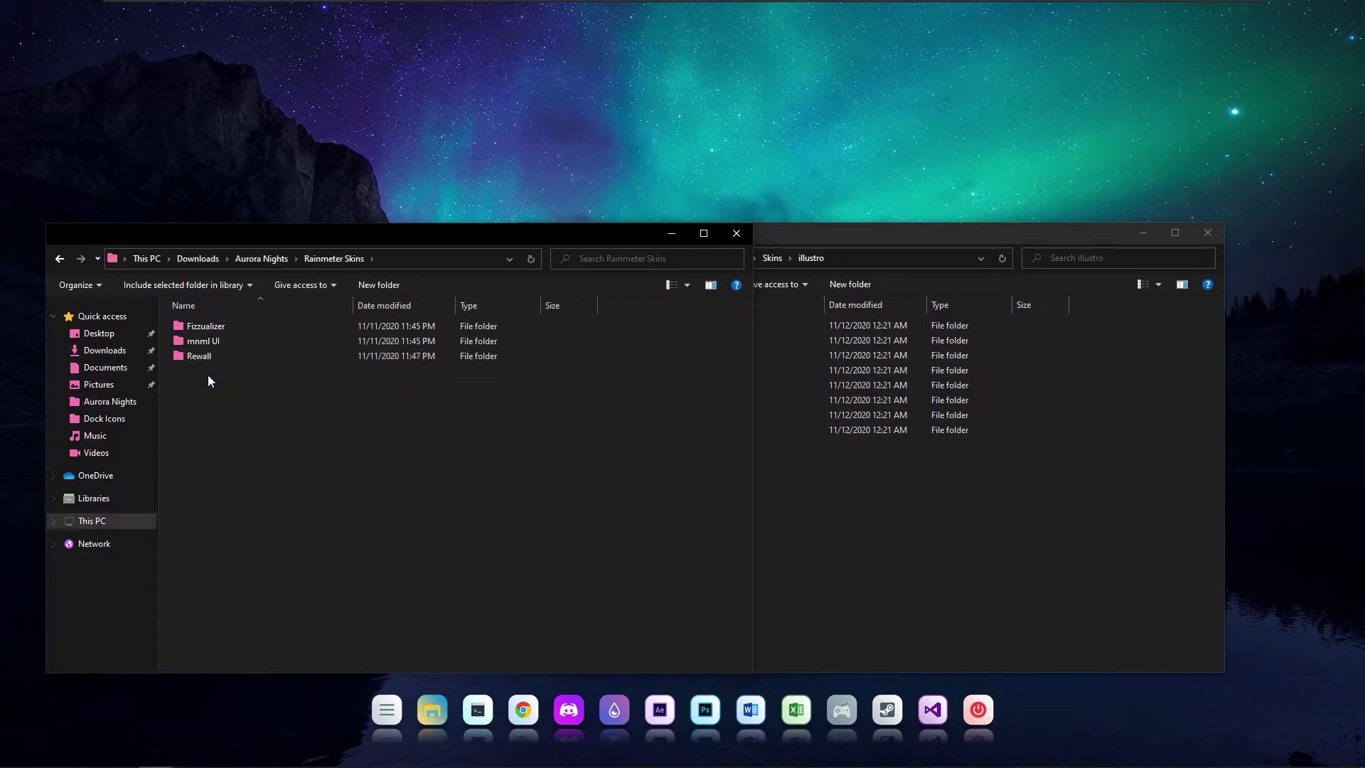
left_click_drag(208, 374, 206, 323)
right_click(219, 322)
left_click(262, 458)
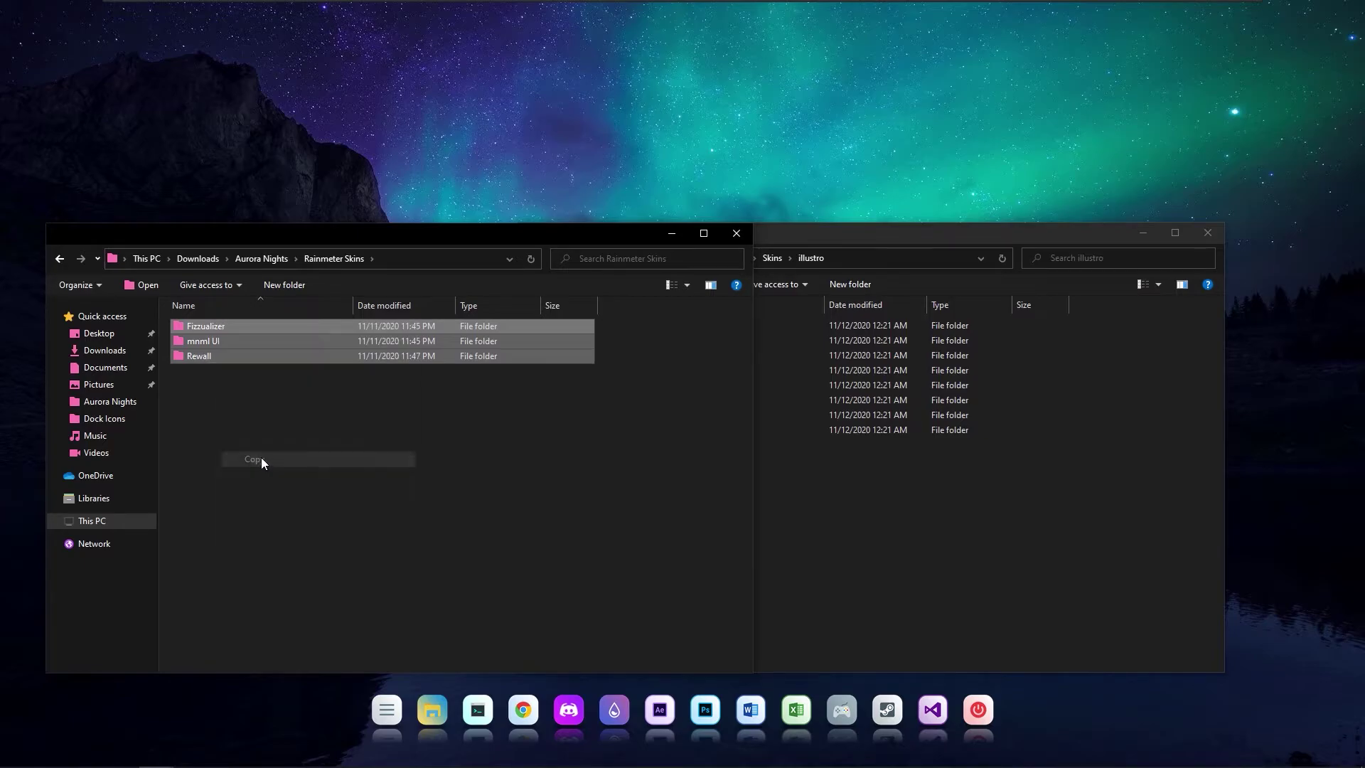
Step: Paste the copied skin folders into Documents > Rainmeter > Skins and close both File Explorer windows
left_click(787, 303)
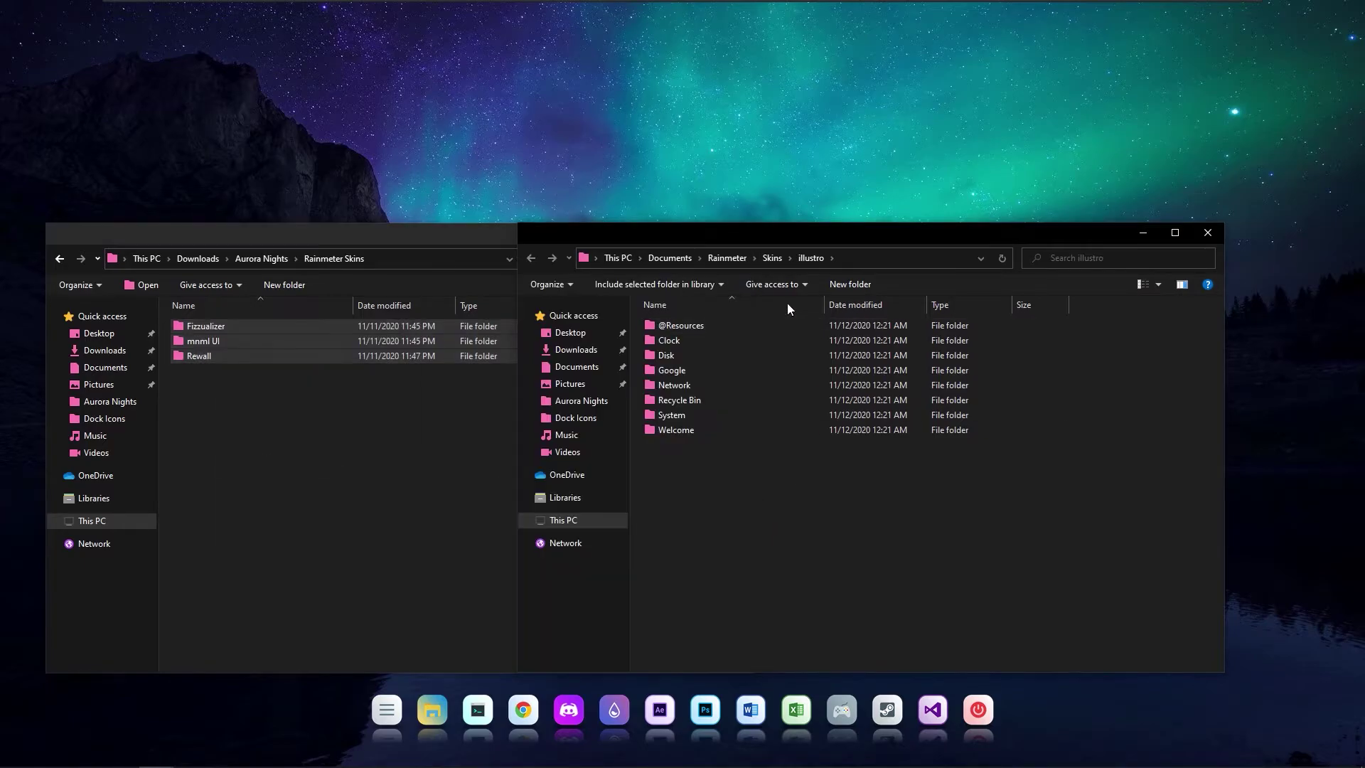
left_click(772, 259)
left_click(459, 234)
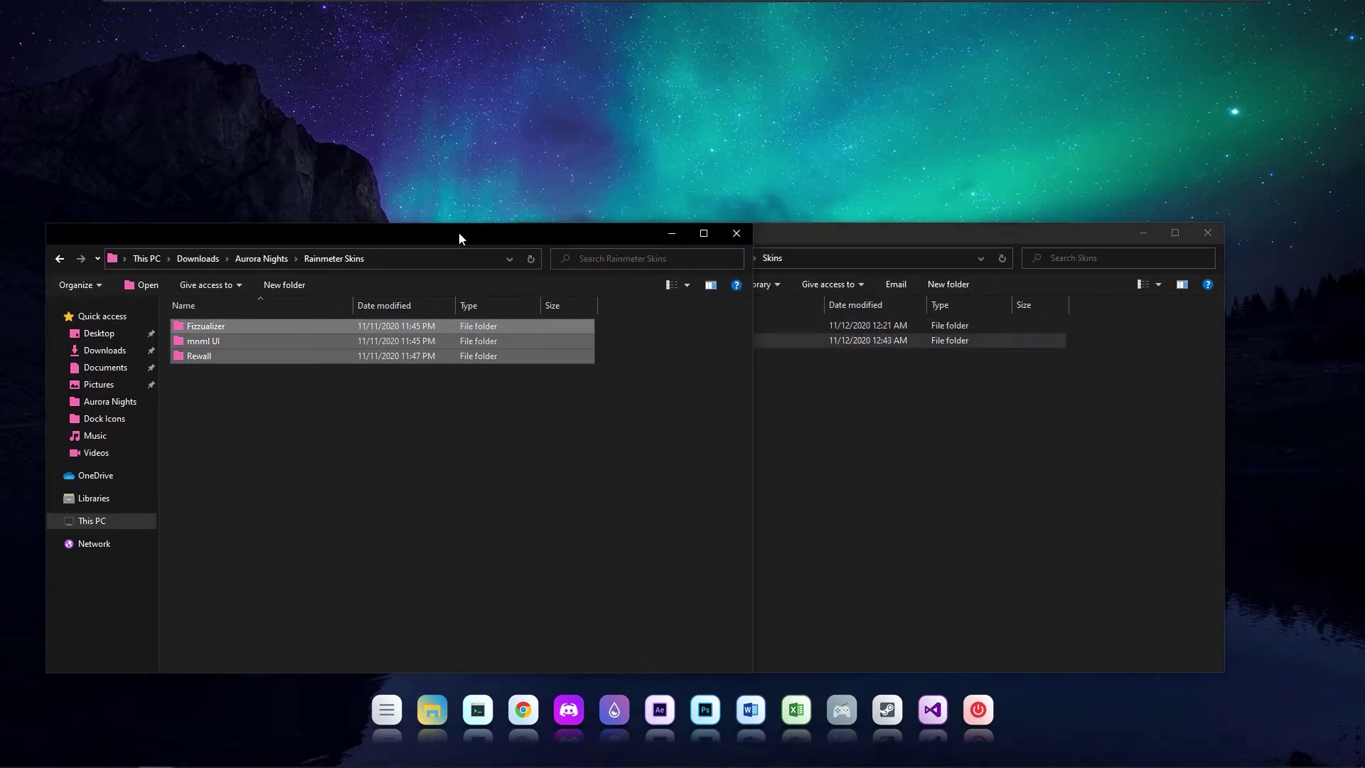
left_click(789, 232)
right_click(671, 375)
left_click(715, 470)
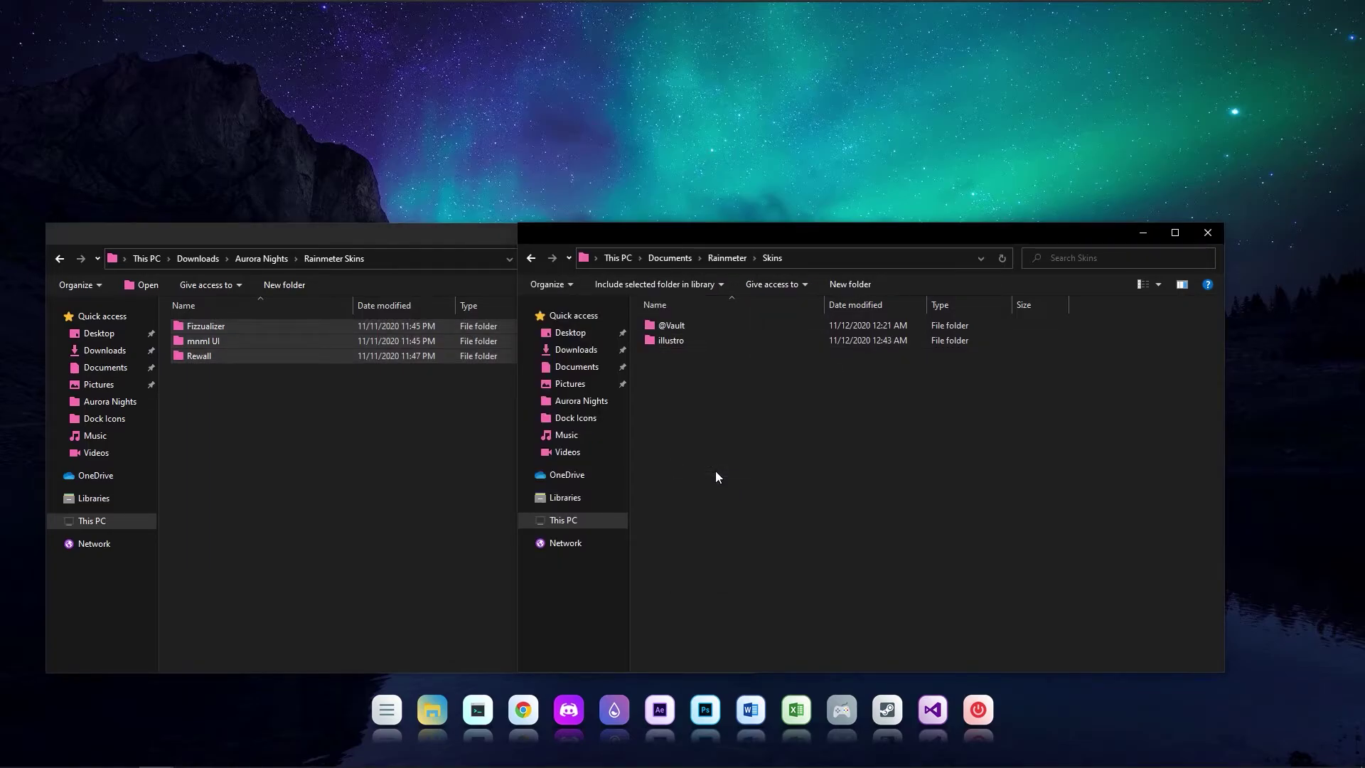
right_click(710, 441)
left_click(745, 495)
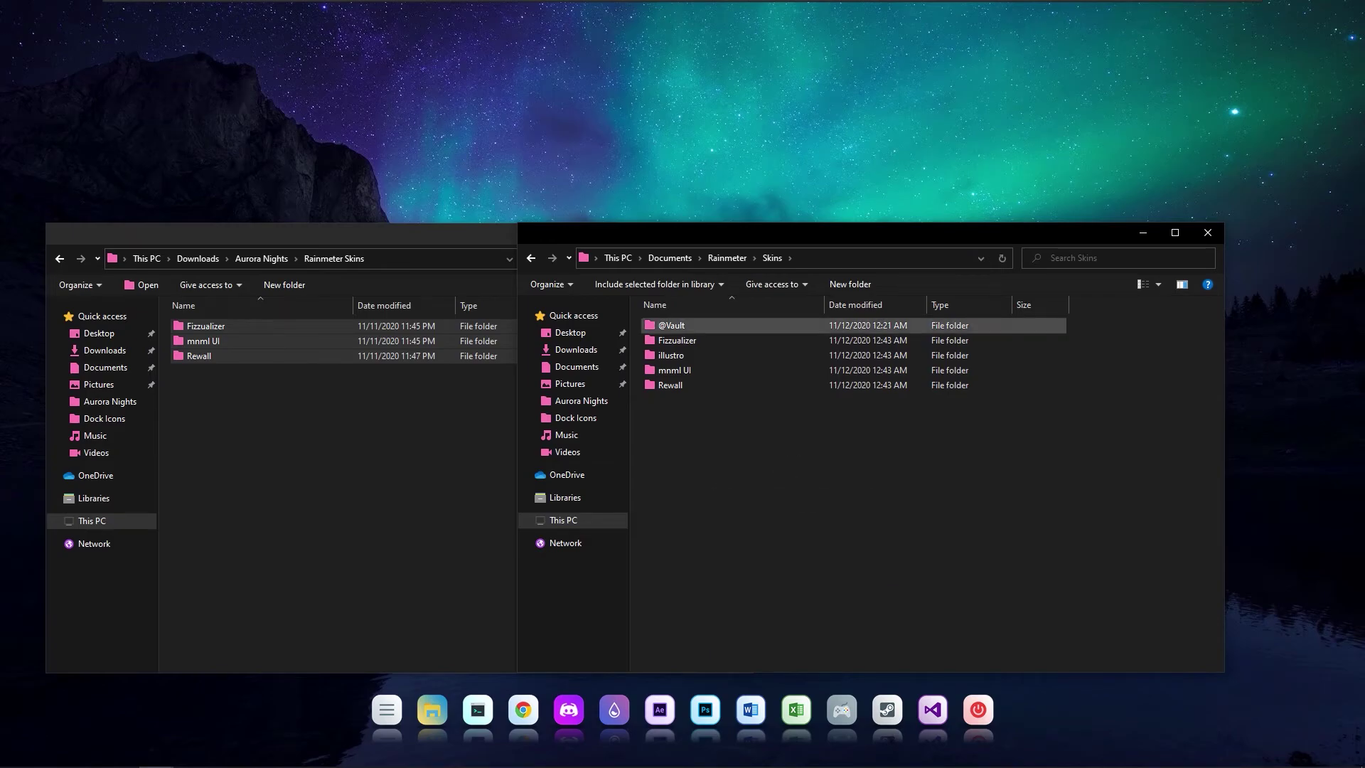
left_click(1219, 229)
left_click(737, 236)
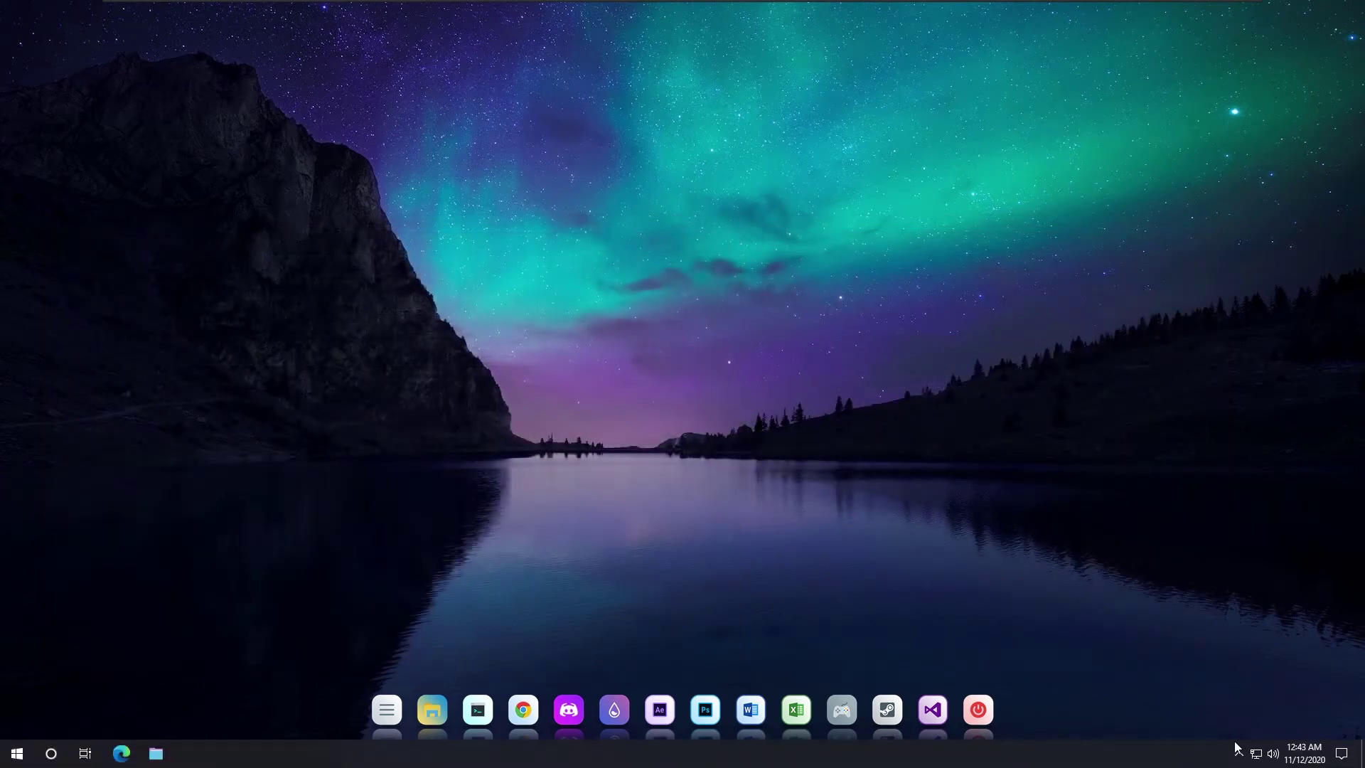
Step: Reopen the Manage Rainmeter window and refresh all skins so the newly copied folders are listed
right_click(1218, 723)
left_click(1242, 528)
left_click(754, 569)
left_click_drag(952, 205, 1025, 250)
Step: Load Fizzualizer's Visualizer.ini skin and place it at coordinates 516, 160 with its position On desktop
left_click(812, 317)
left_click(870, 330)
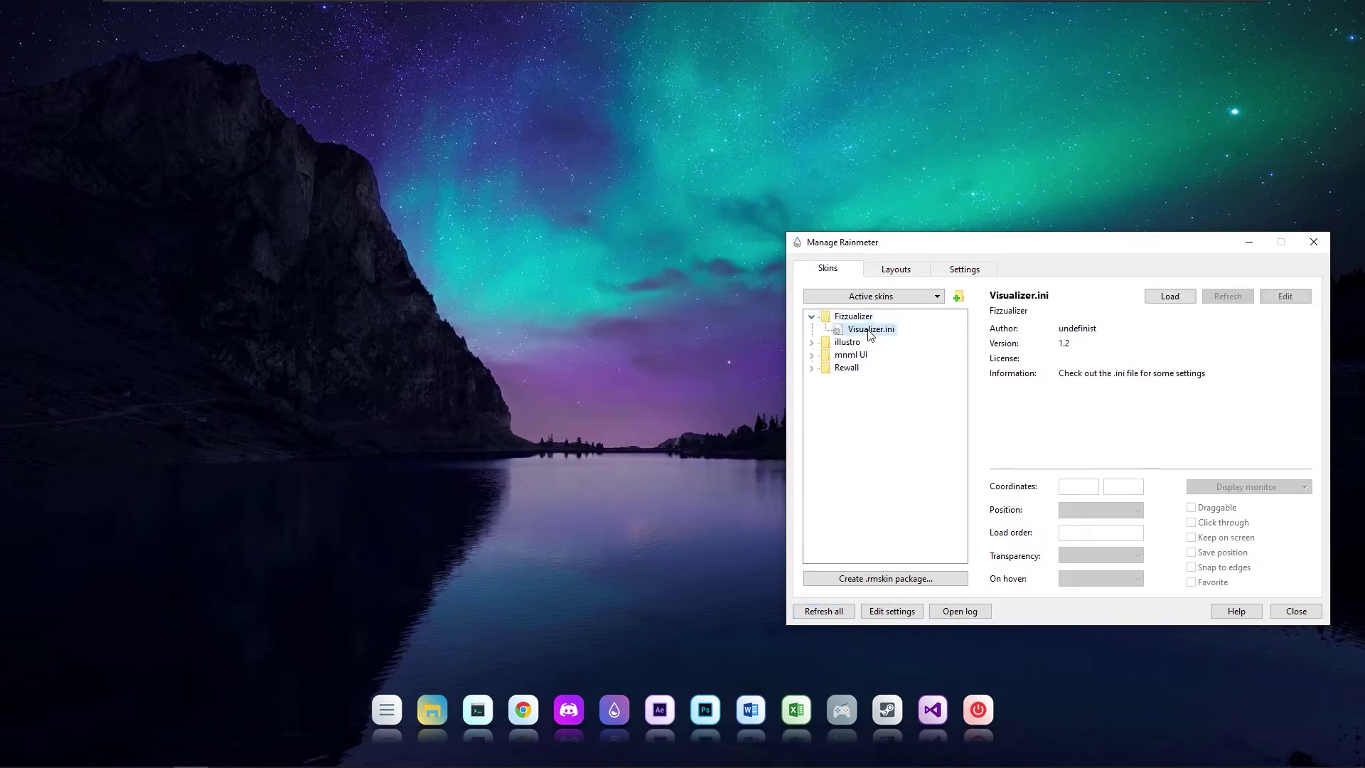
left_click(1169, 296)
left_click_drag(1040, 246, 749, 505)
left_click(555, 404)
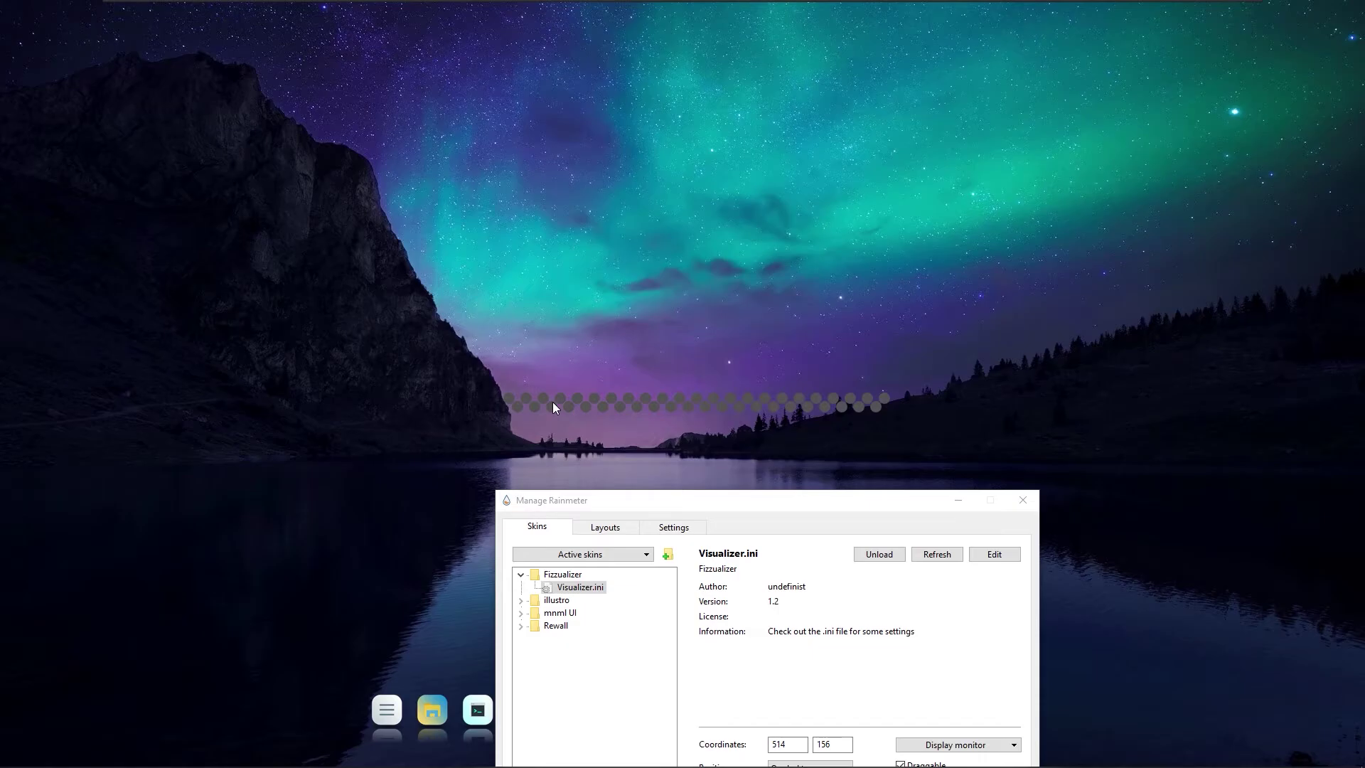
left_click_drag(798, 506, 1022, 201)
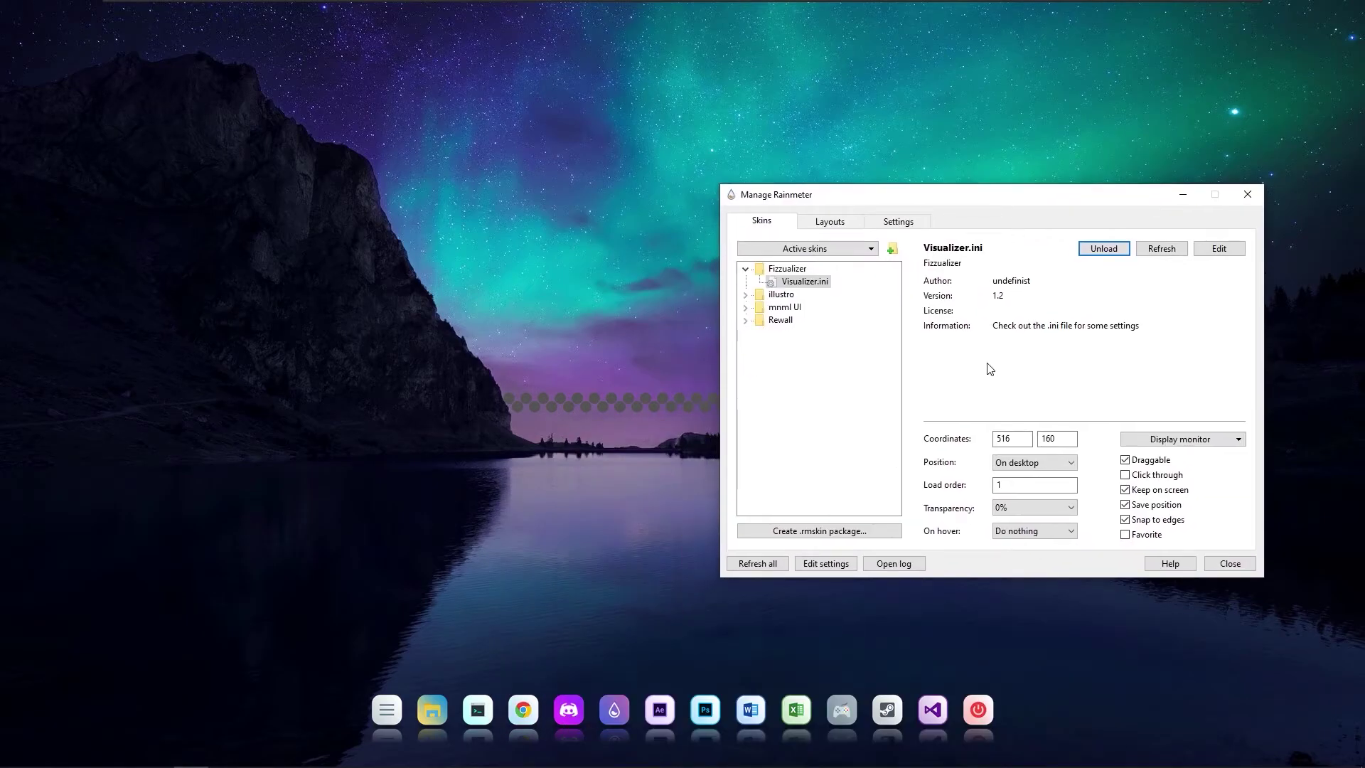
left_click(1034, 462)
left_click(1035, 462)
Step: Load the layer.ini skin from Rewall at coordinates 0, 0 with its position On desktop
left_click(746, 321)
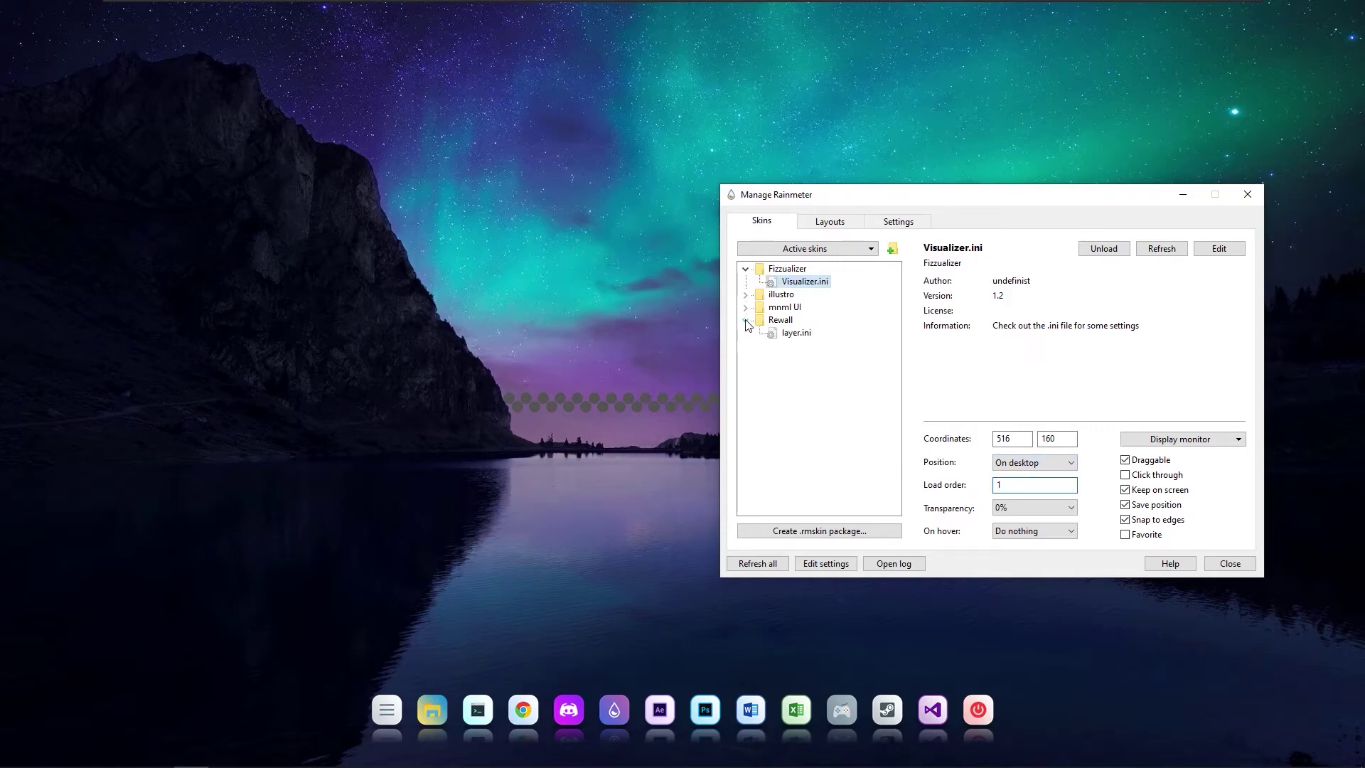
left_click(796, 334)
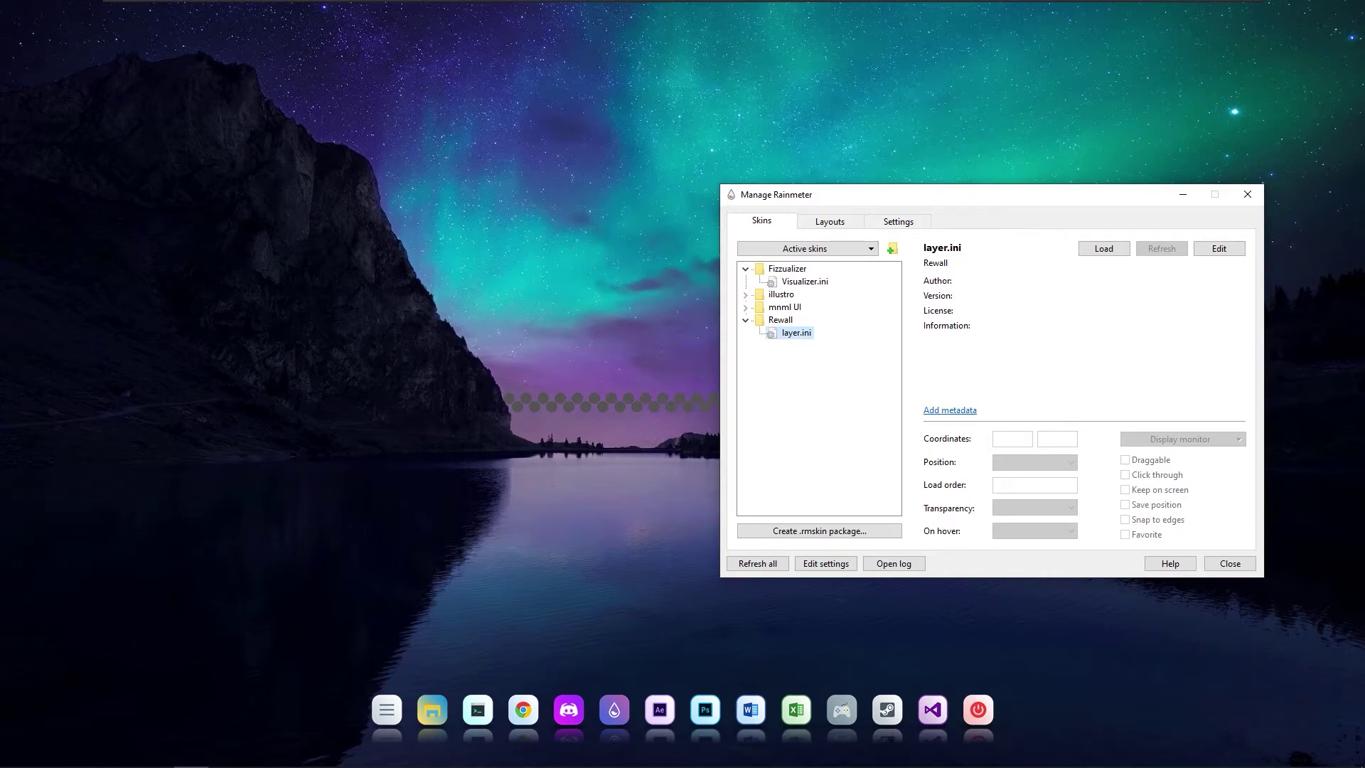
left_click(1104, 249)
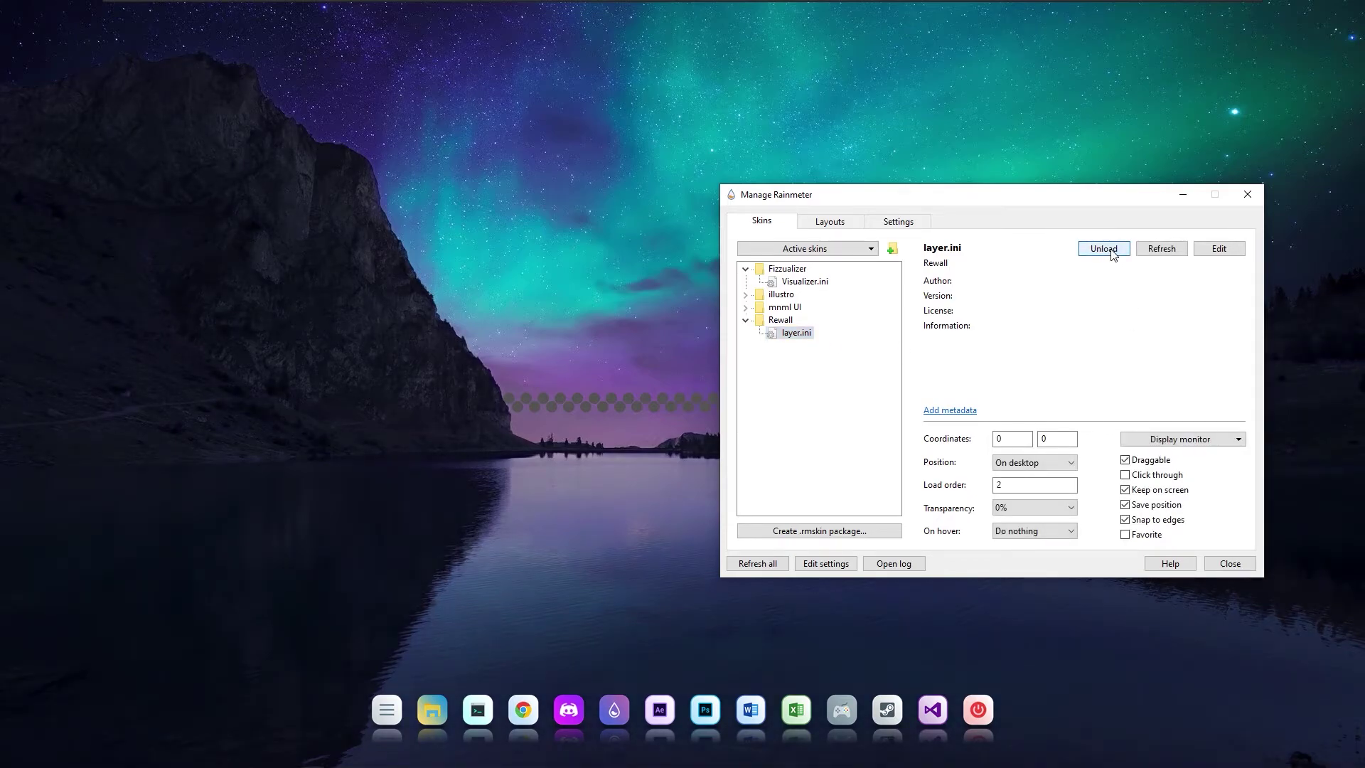
left_click_drag(1015, 198, 1039, 216)
left_click(1057, 480)
left_click(1045, 492)
key("Tab")
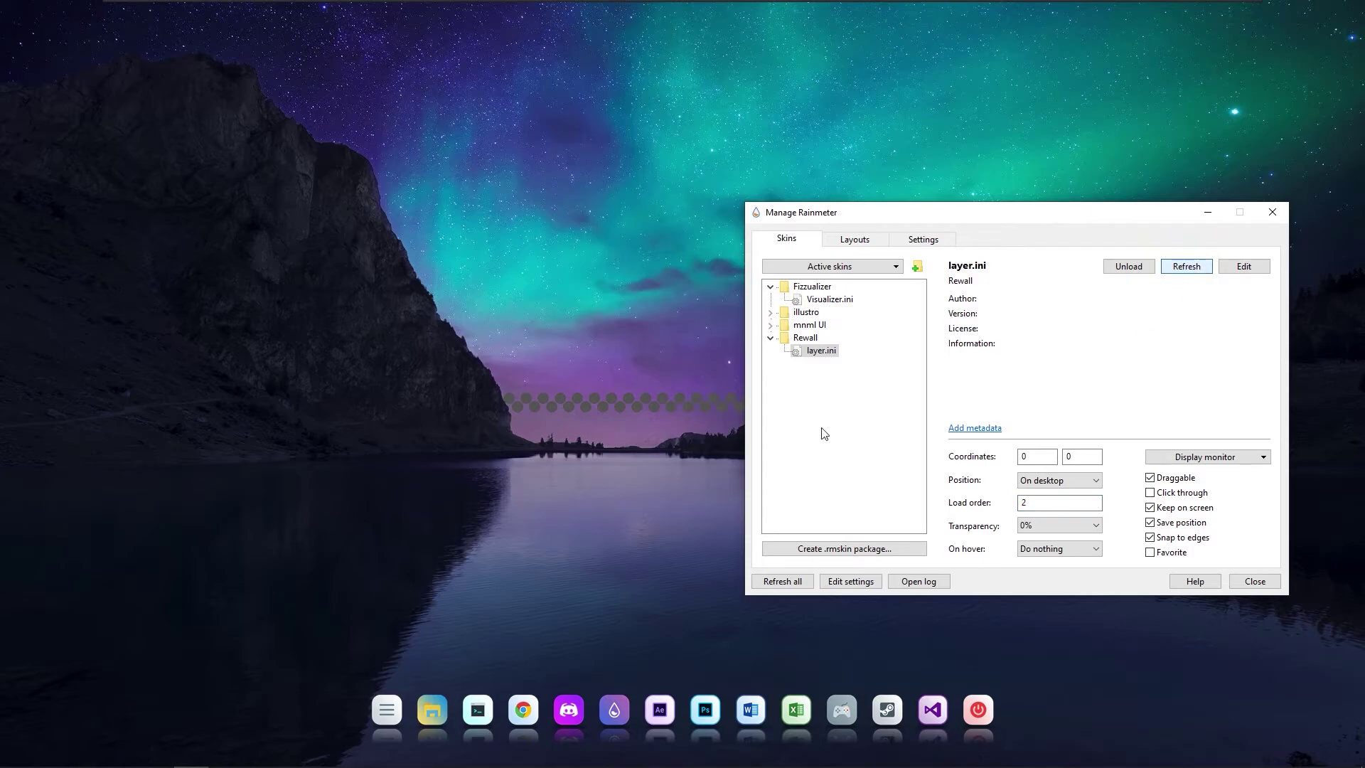
Step: Load Clock Future Style.ini from mnml UI with its position On desktop, then refresh all skins and close Manage Rainmeter
left_click(770, 325)
left_click(784, 351)
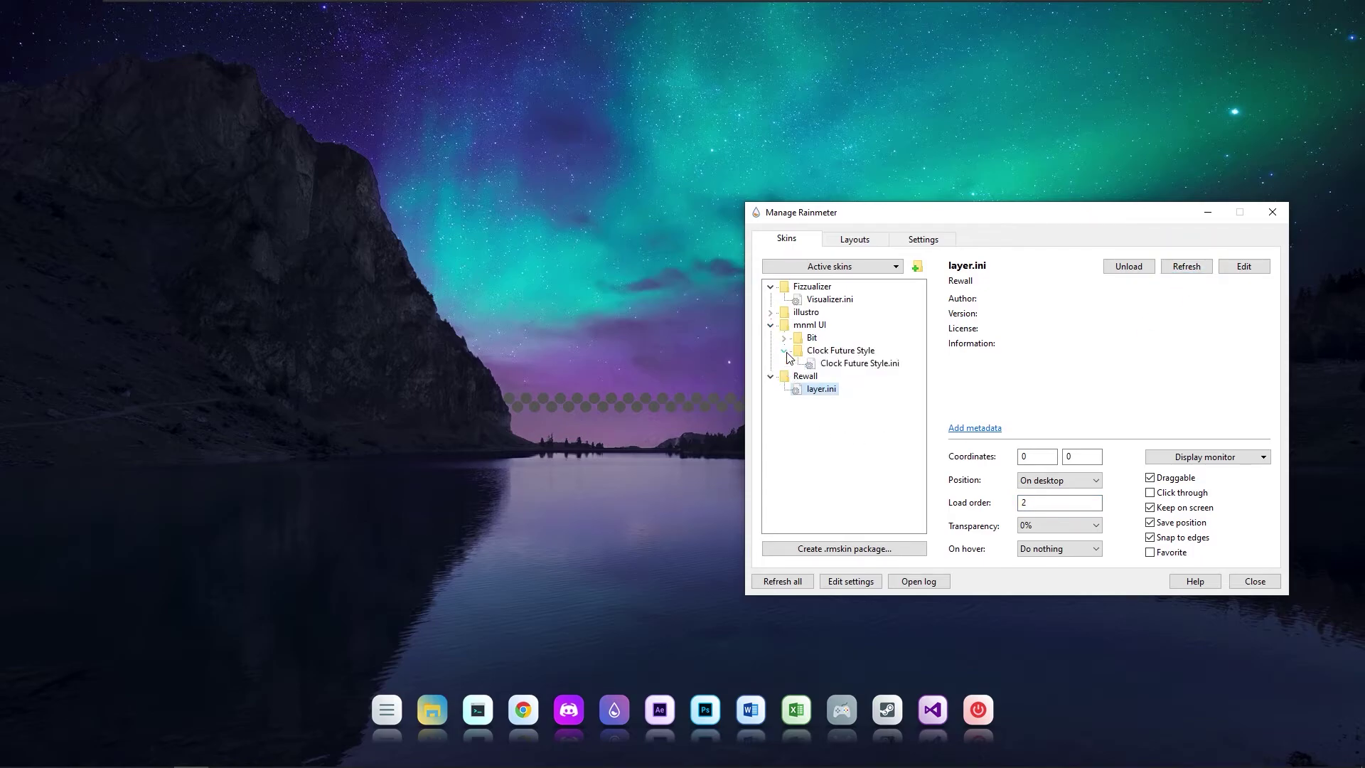
left_click(852, 366)
left_click(1137, 269)
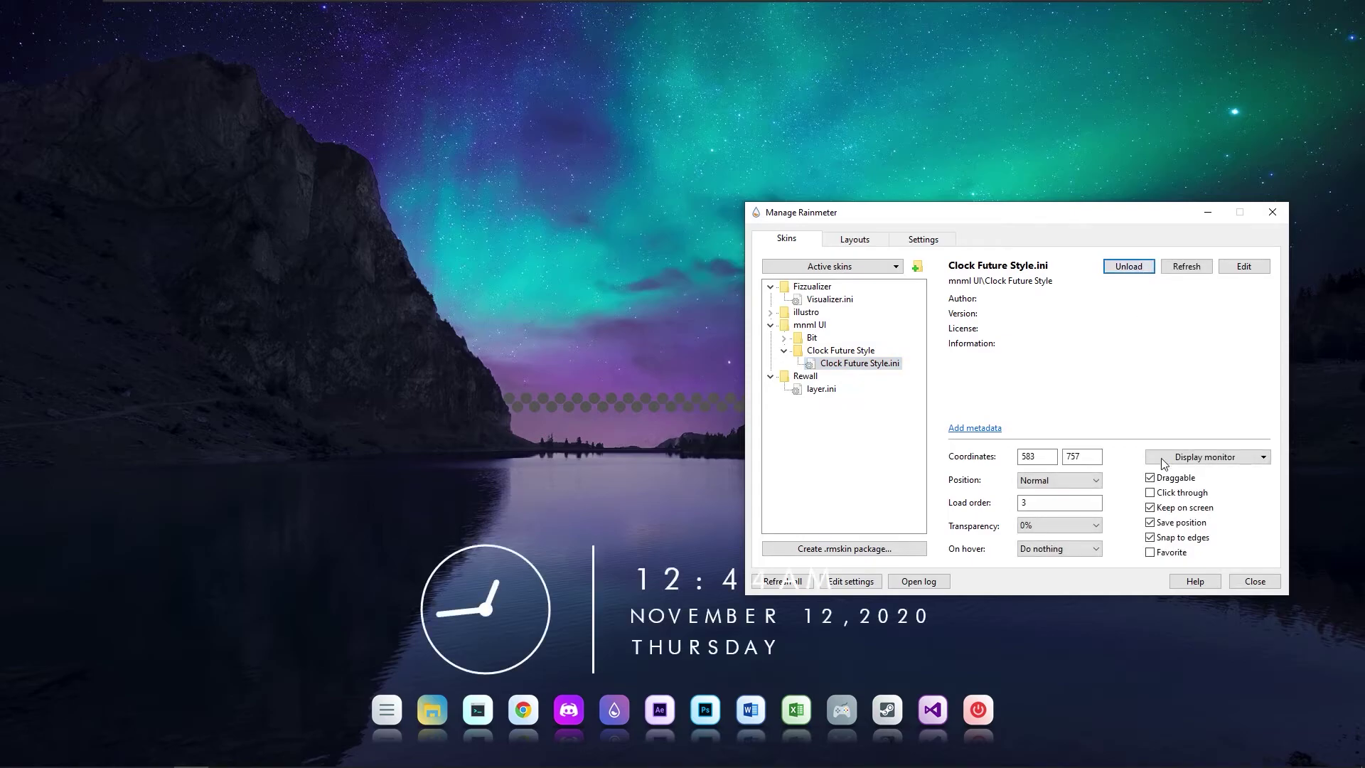
left_click(1086, 486)
left_click(1071, 497)
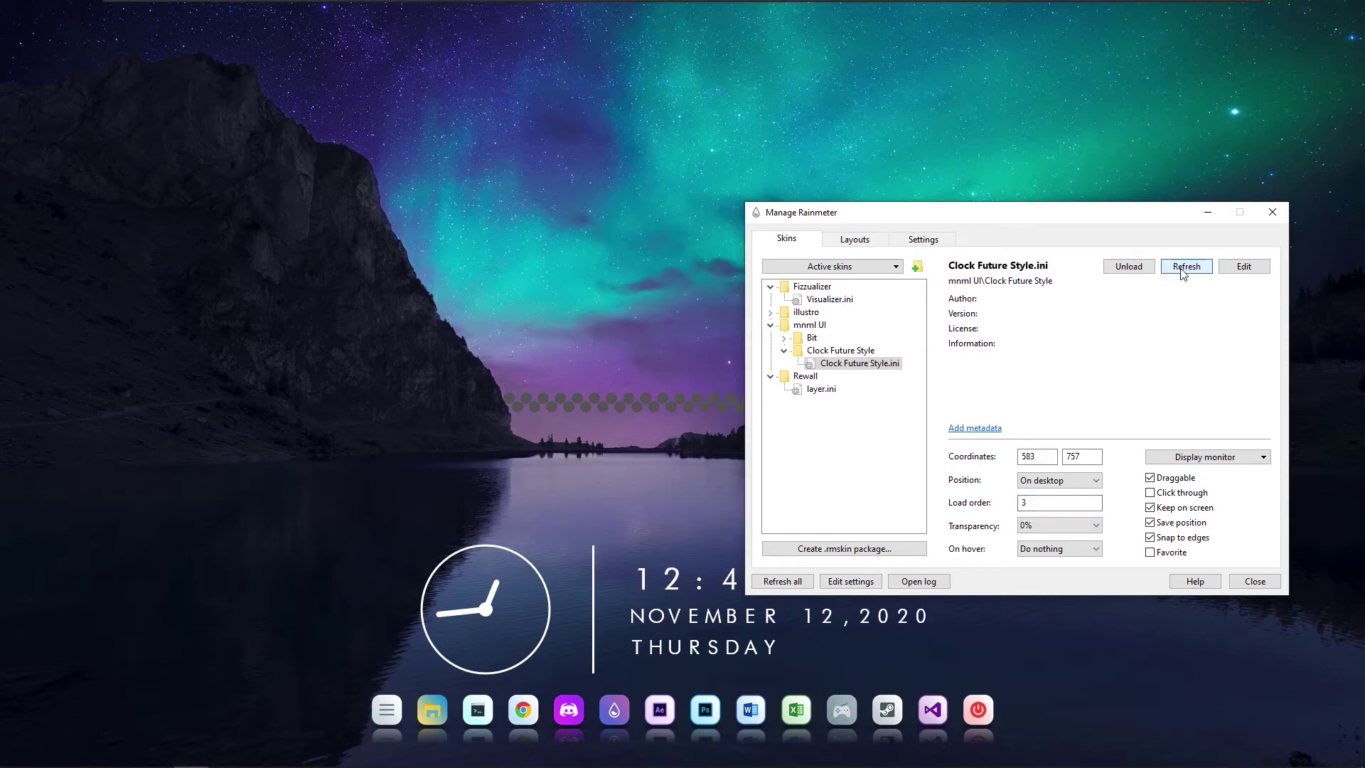
left_click(781, 584)
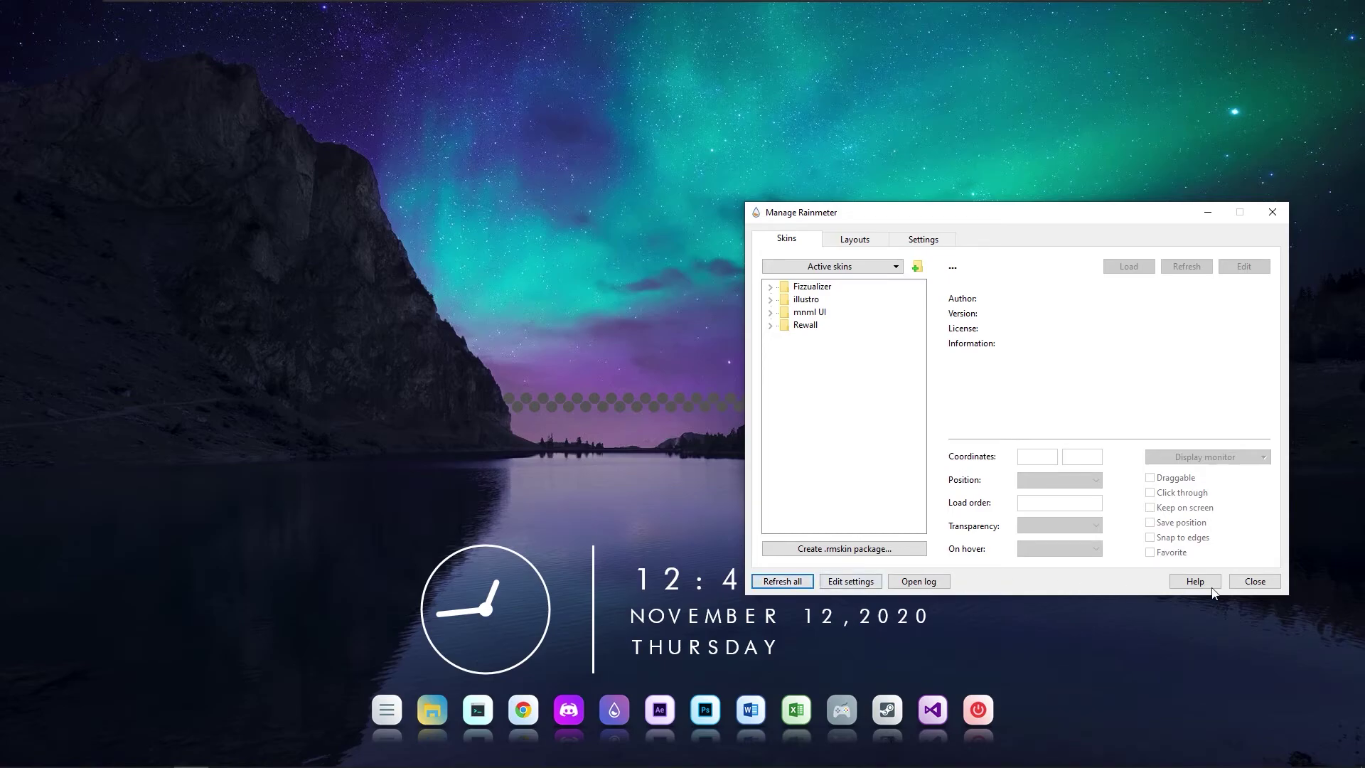
left_click(1257, 583)
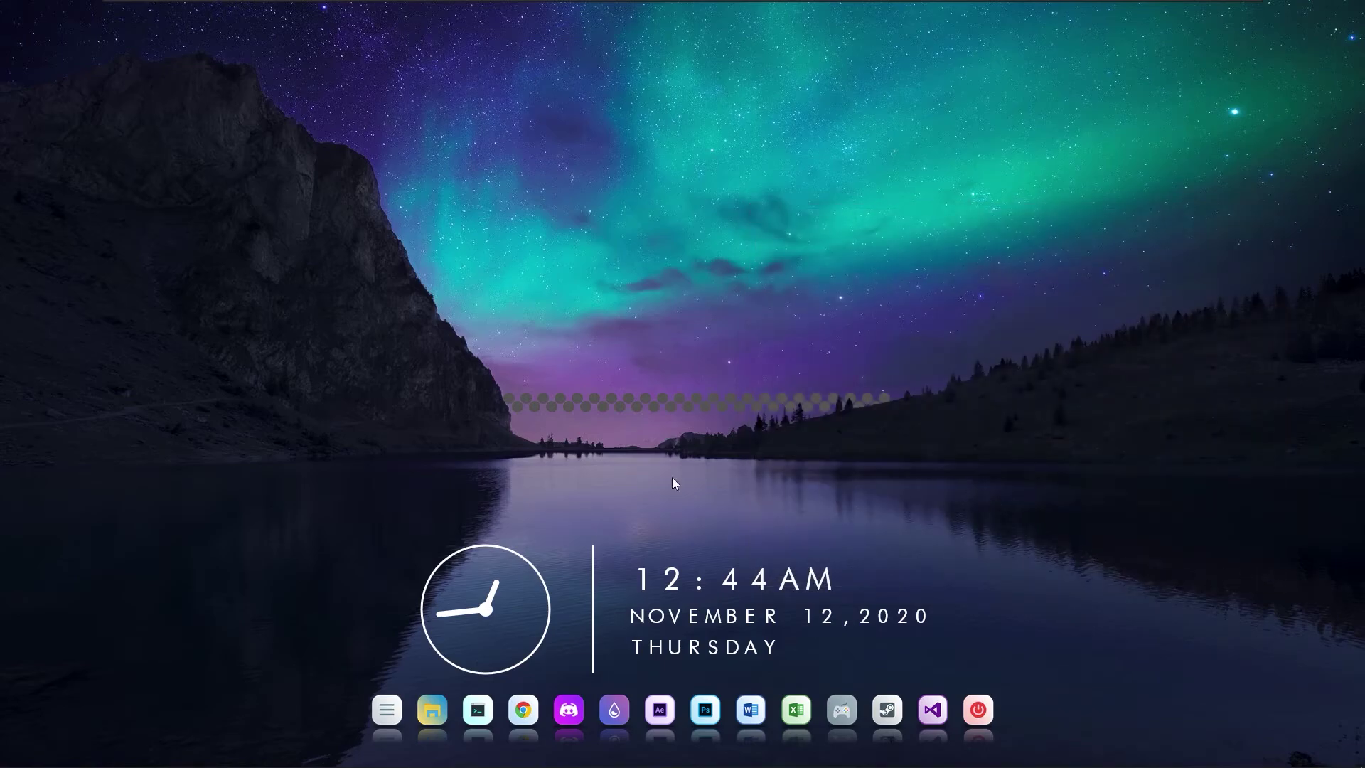
Step: Minimize the browser playing the music video and open the visualizer skin's settings in Manage Rainmeter
mouse_move(214, 766)
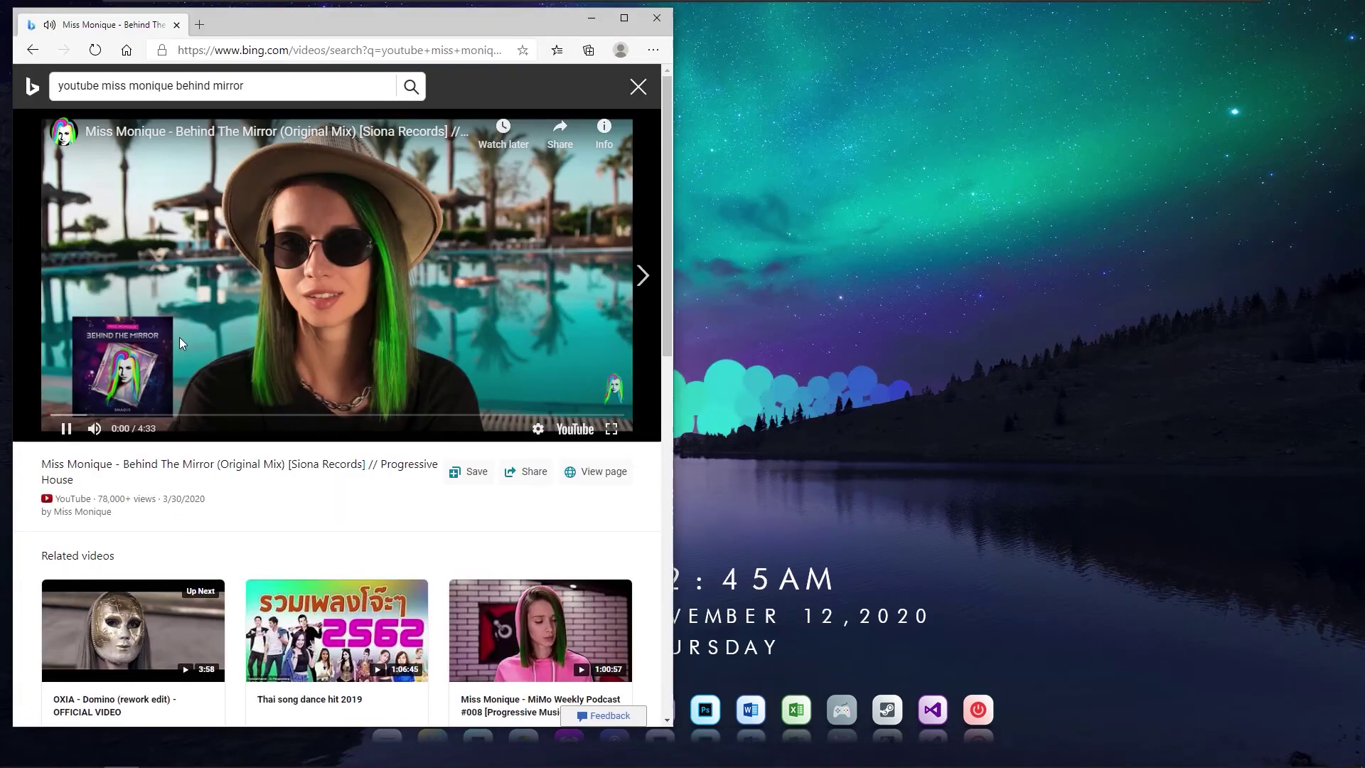
left_click(590, 18)
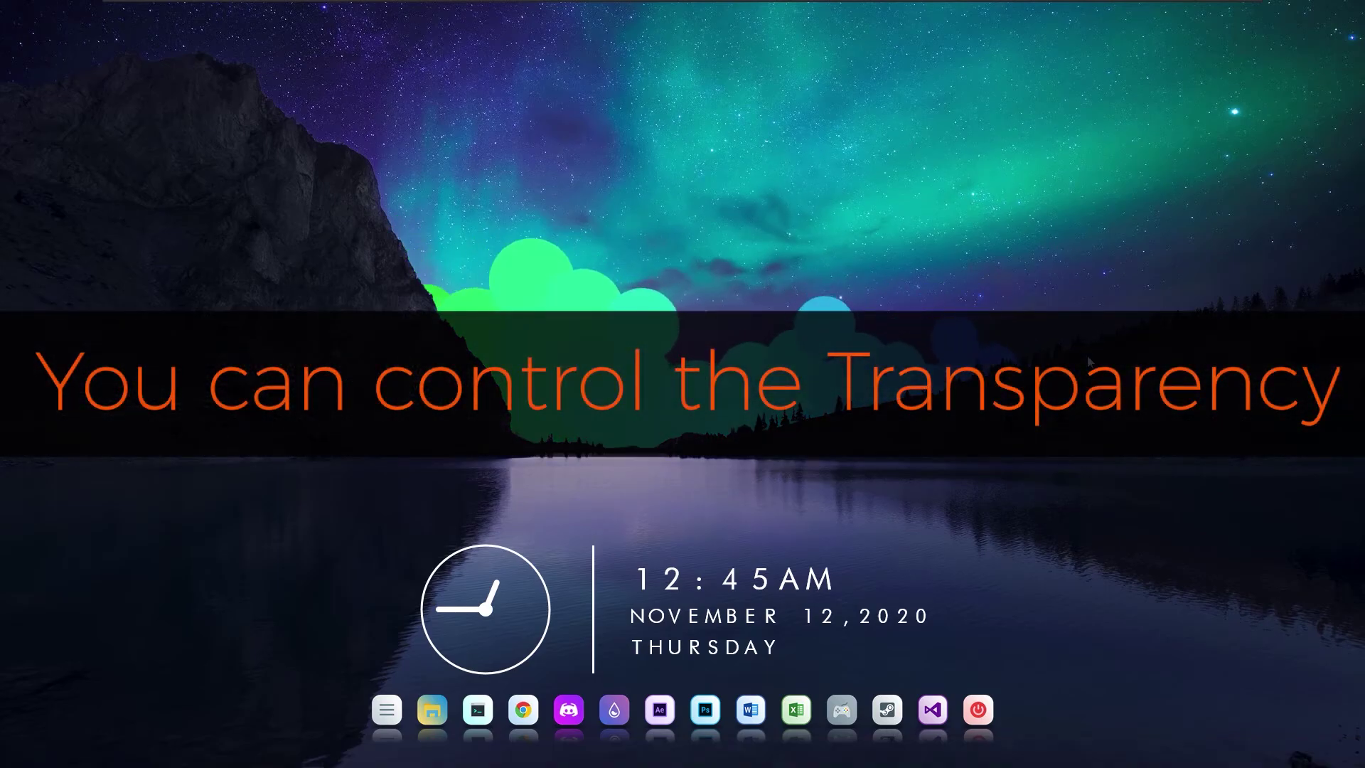
right_click(601, 356)
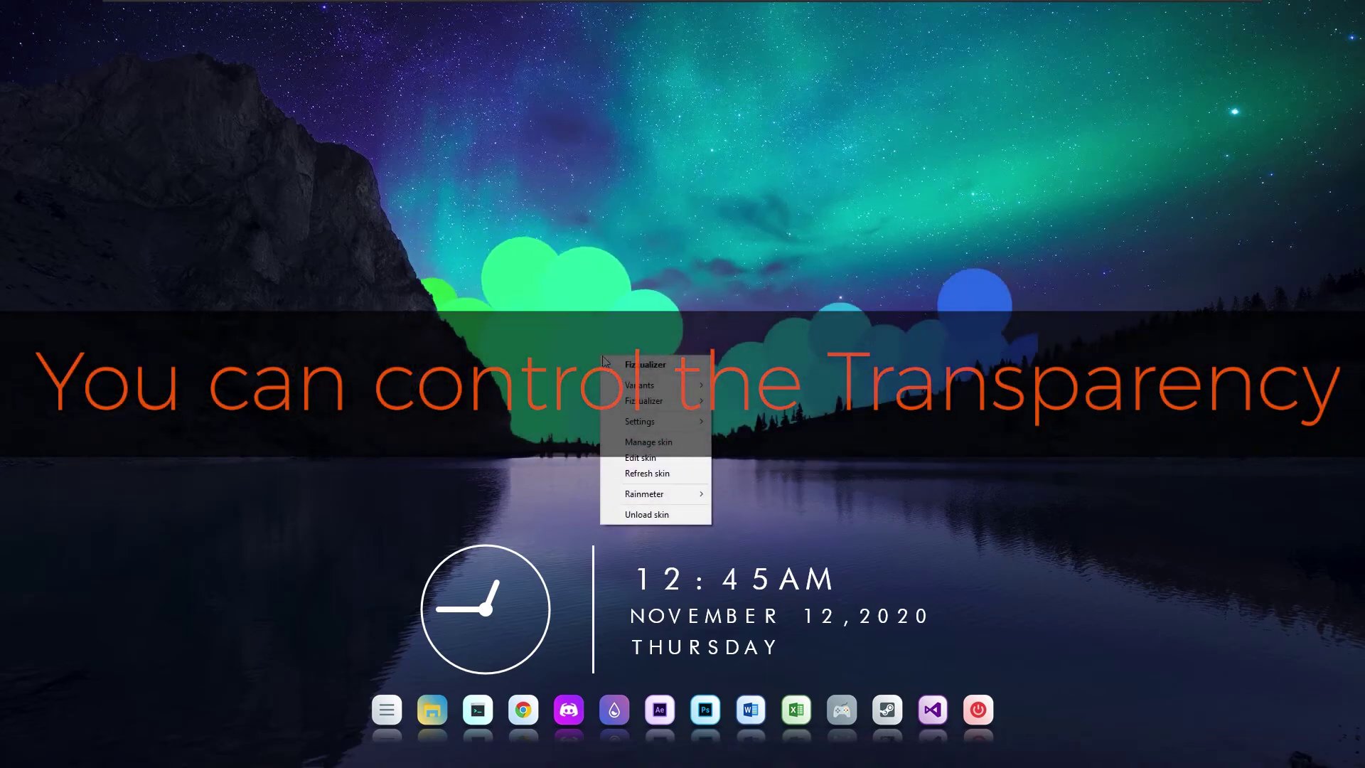
left_click(648, 441)
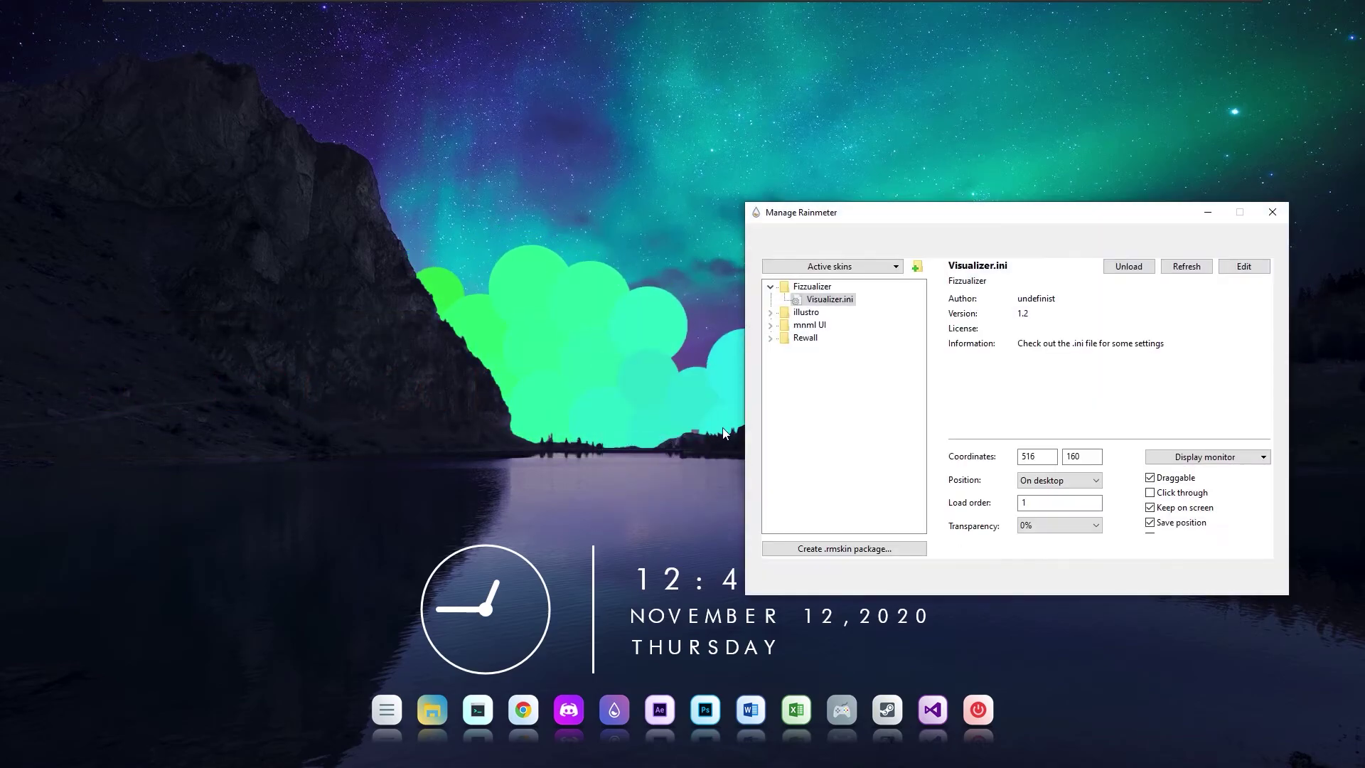
left_click_drag(1000, 206, 1047, 294)
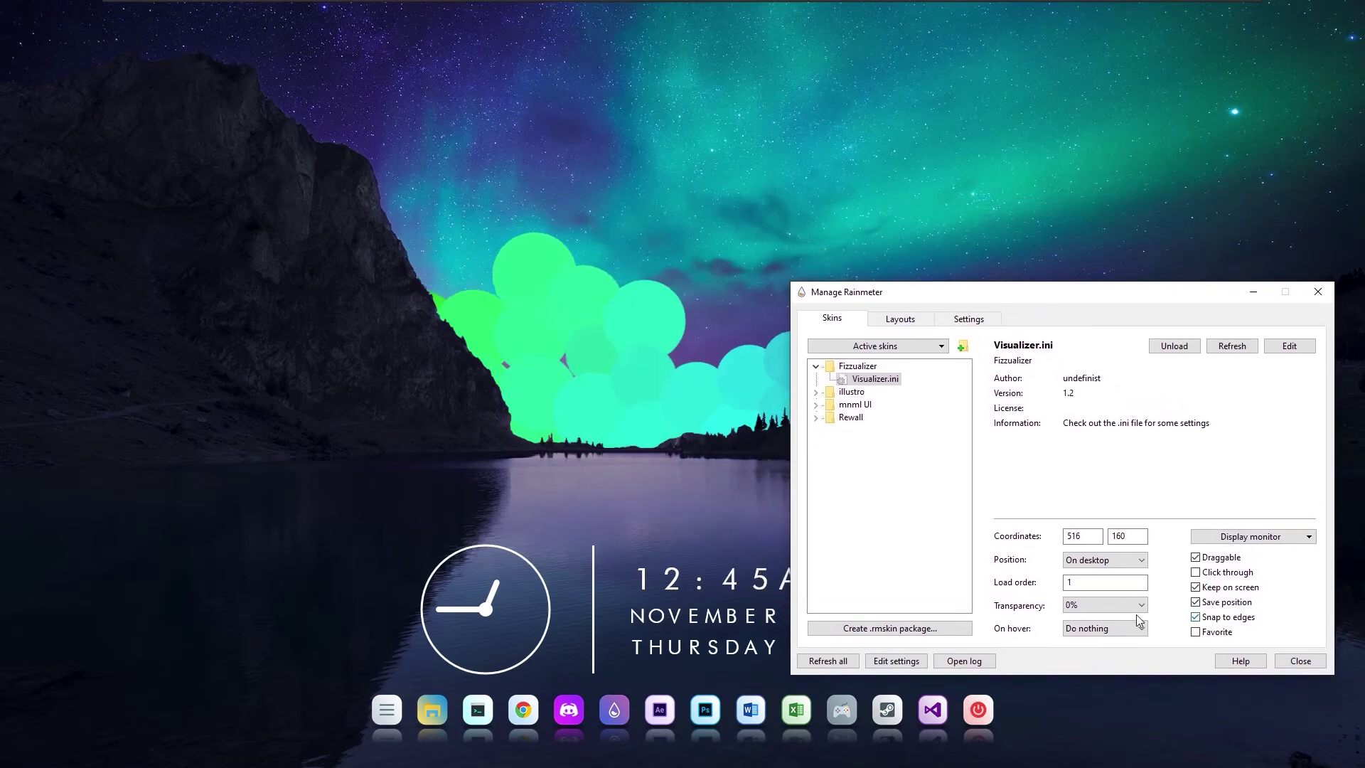
Step: Try 40% and 60% transparency on the Visualizer.ini skin, settle on 50%, and close Manage Rainmeter
left_click(1109, 605)
left_click(1099, 662)
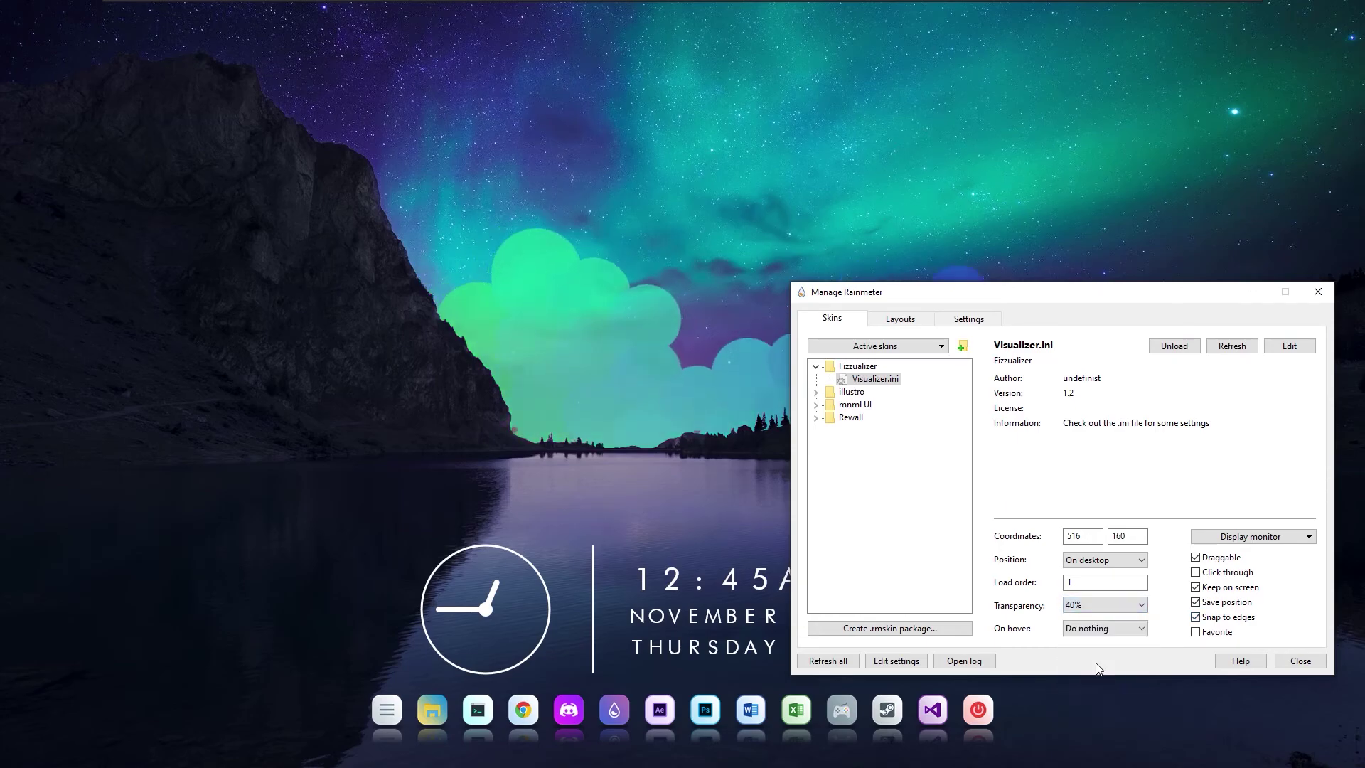
left_click(1106, 599)
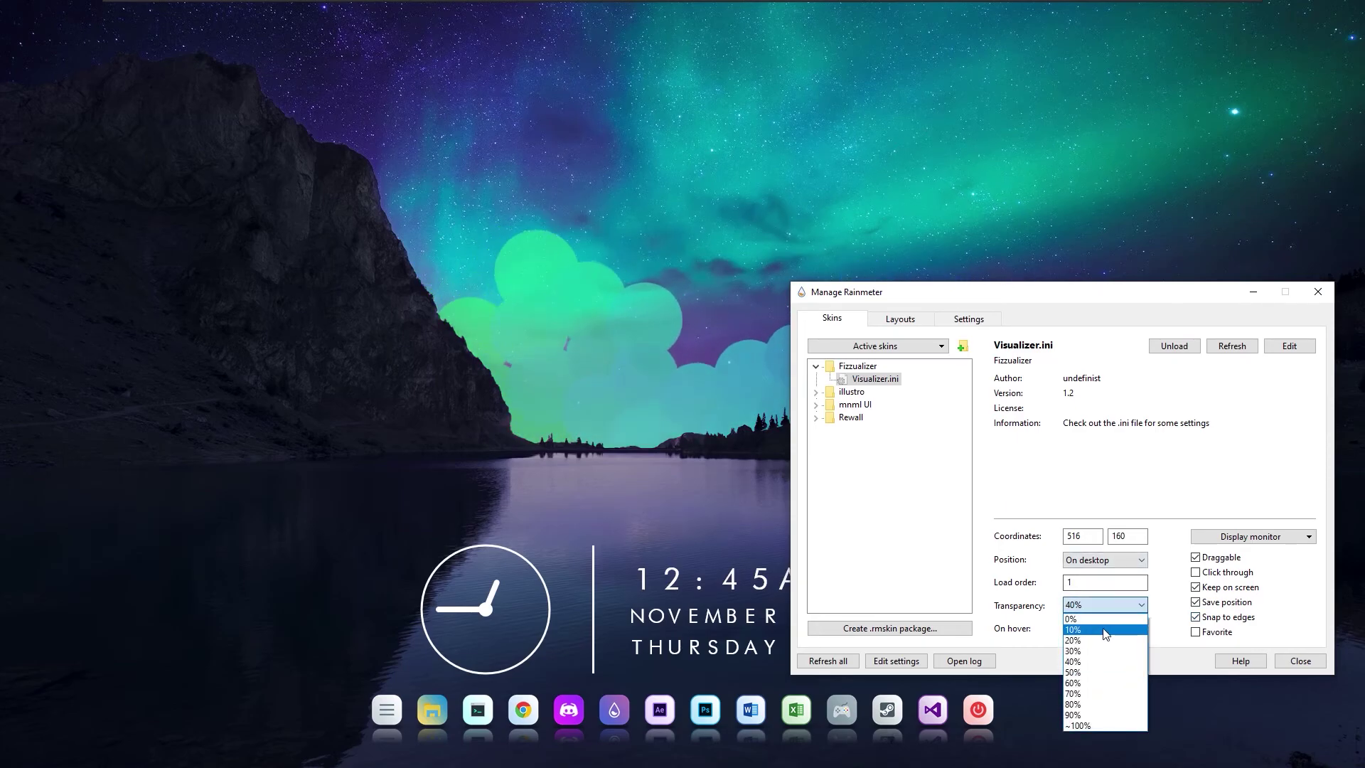
left_click(1091, 684)
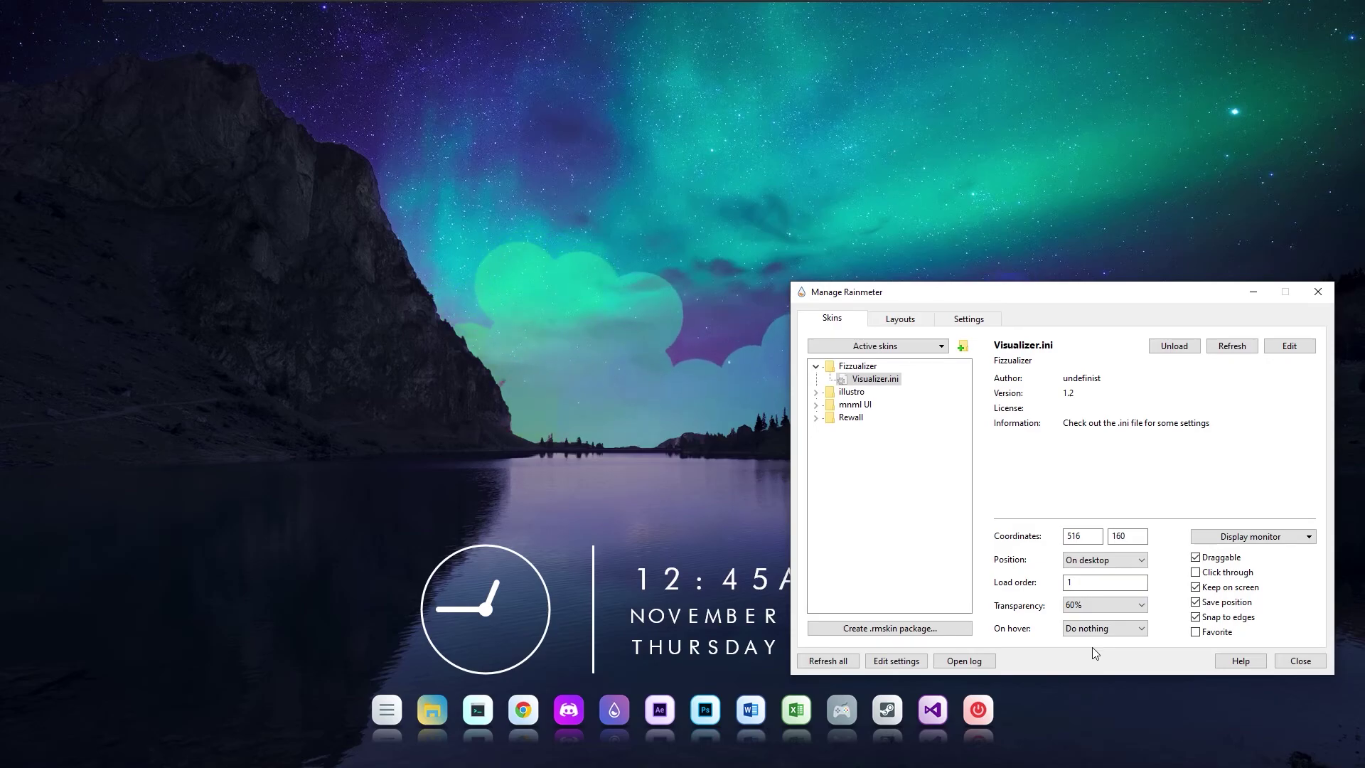
left_click(1102, 606)
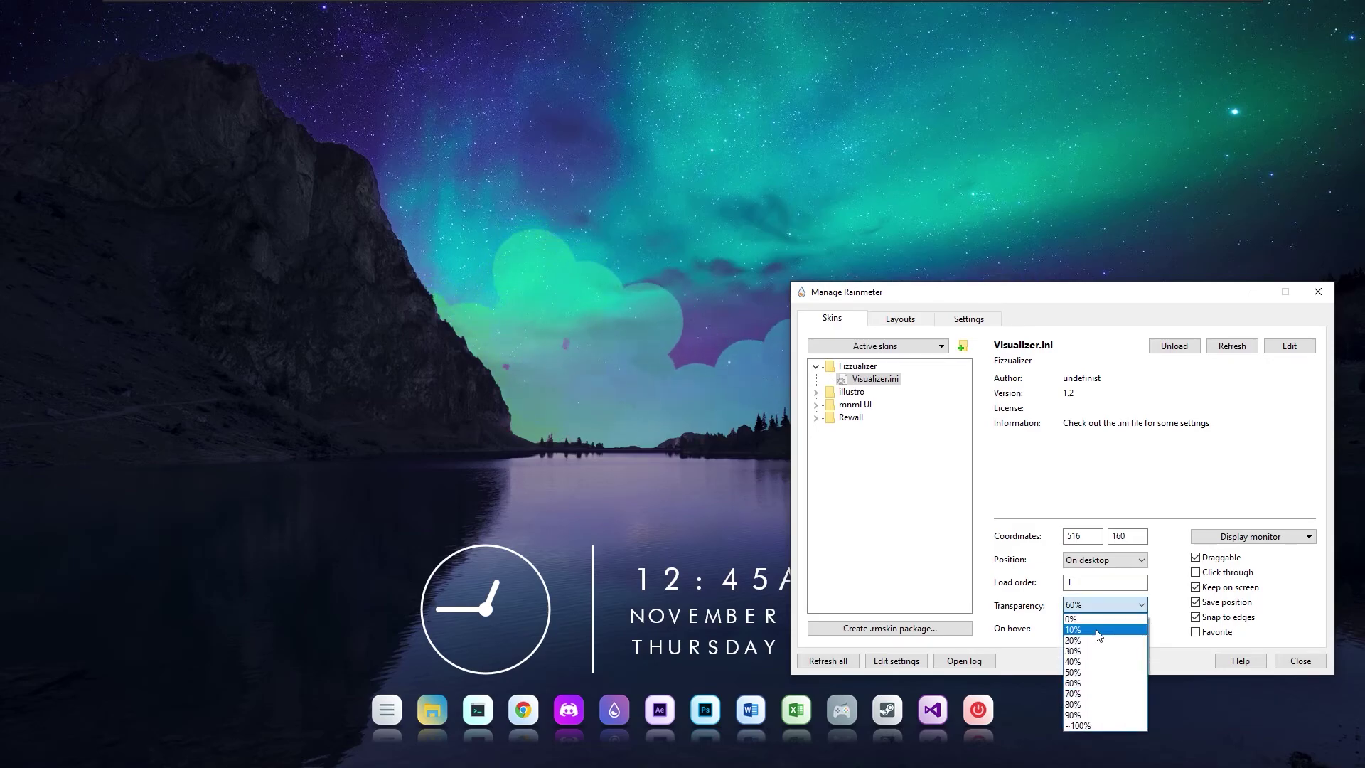
left_click(1086, 672)
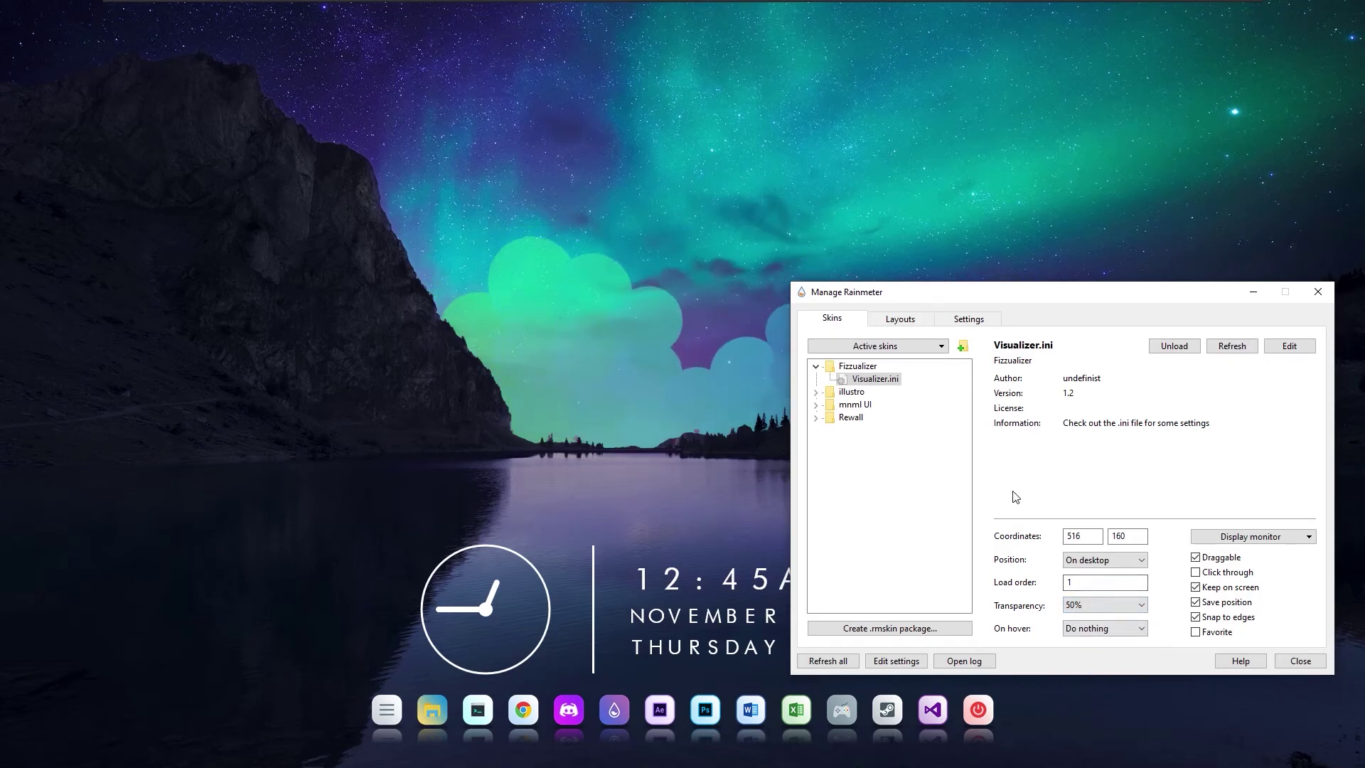
left_click(1300, 661)
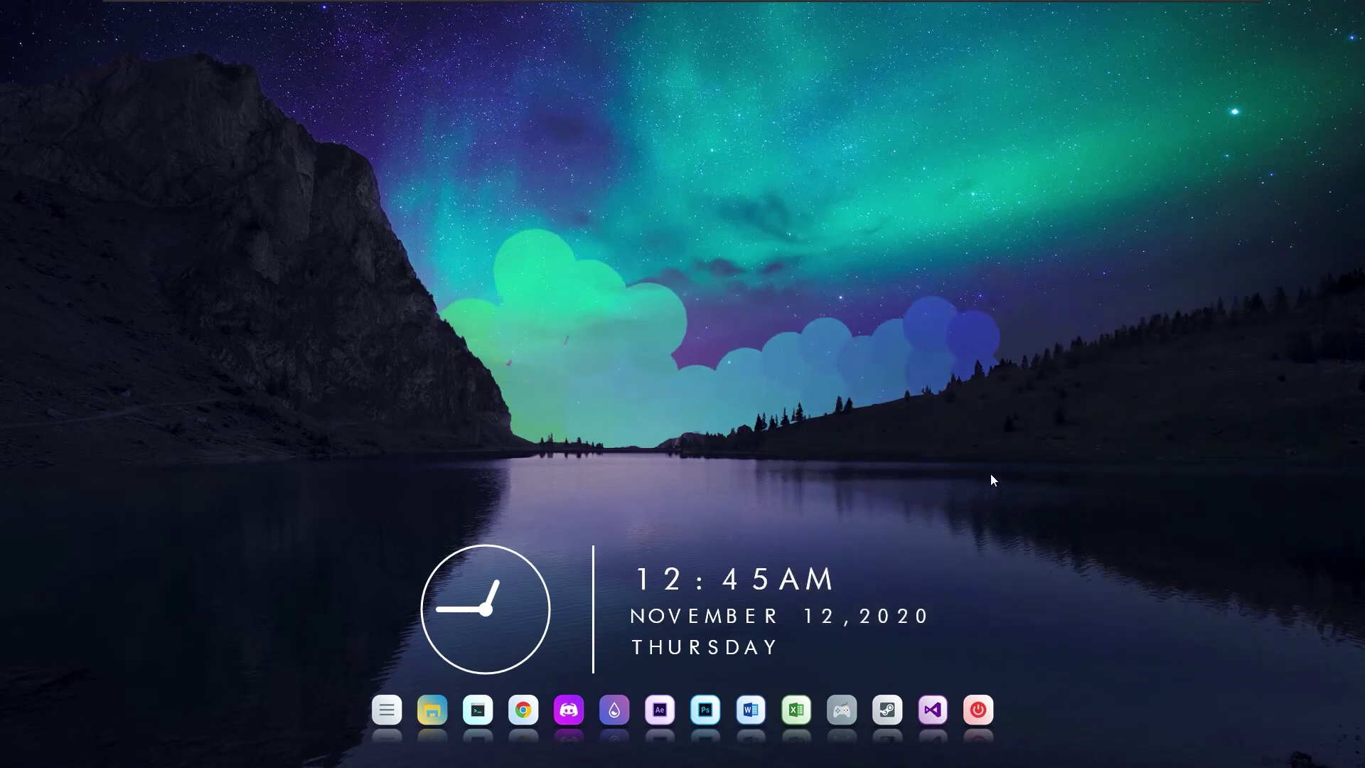